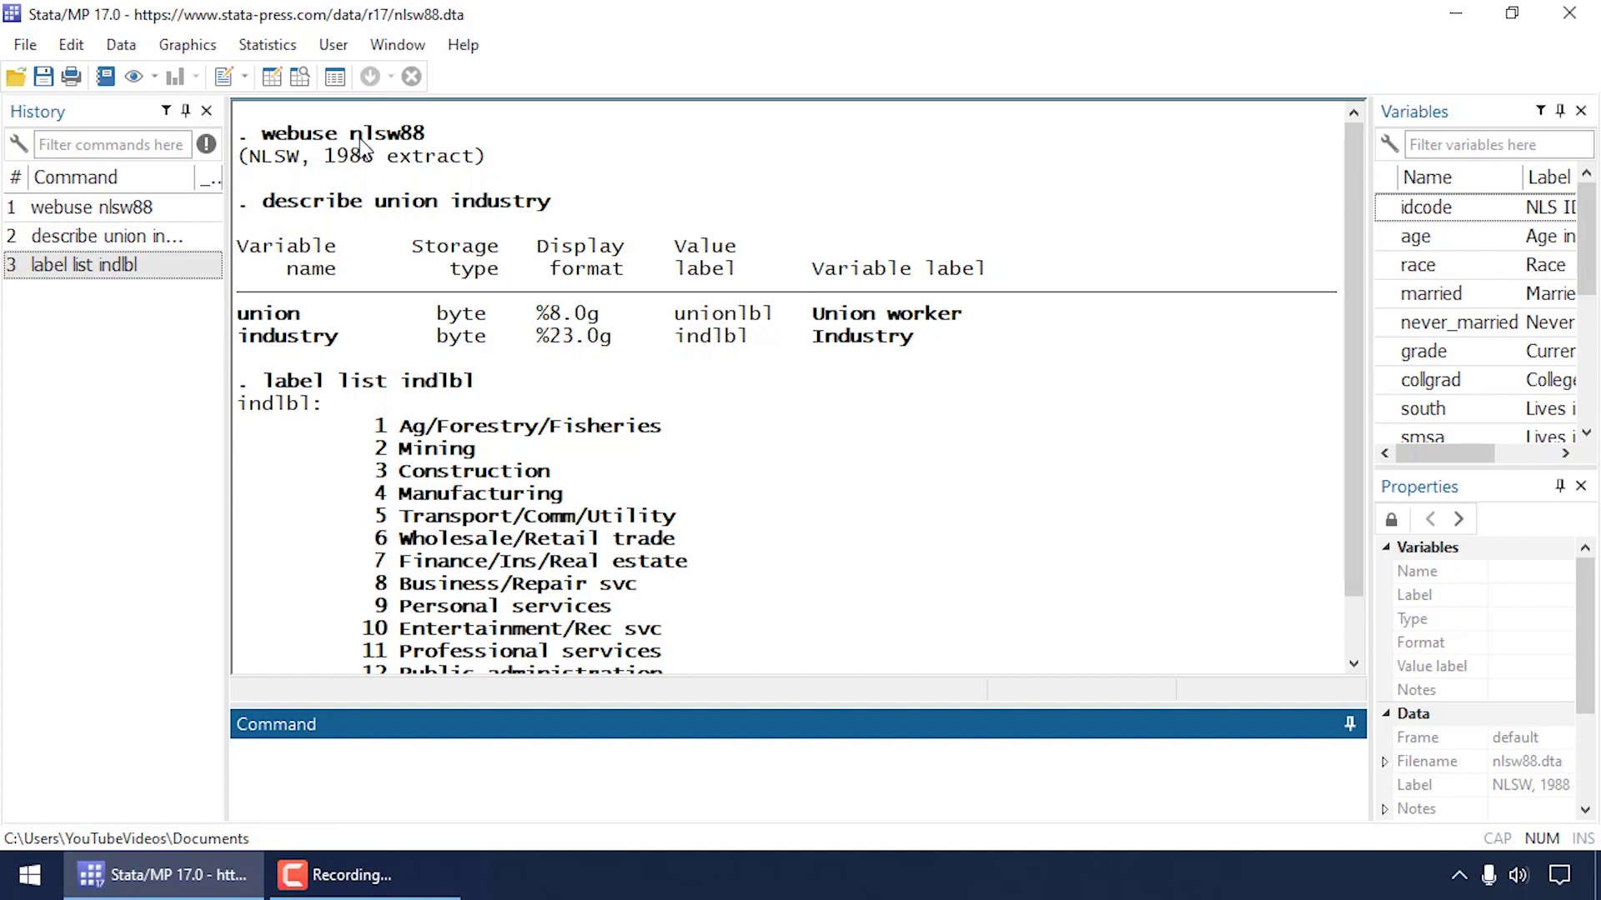
Step: Highlight the webuse nlsw88 command and the union and industry variable descriptions in the output
{"action": "left_click_drag", "start_coordinate": [350, 135], "coordinate": [427, 136]}
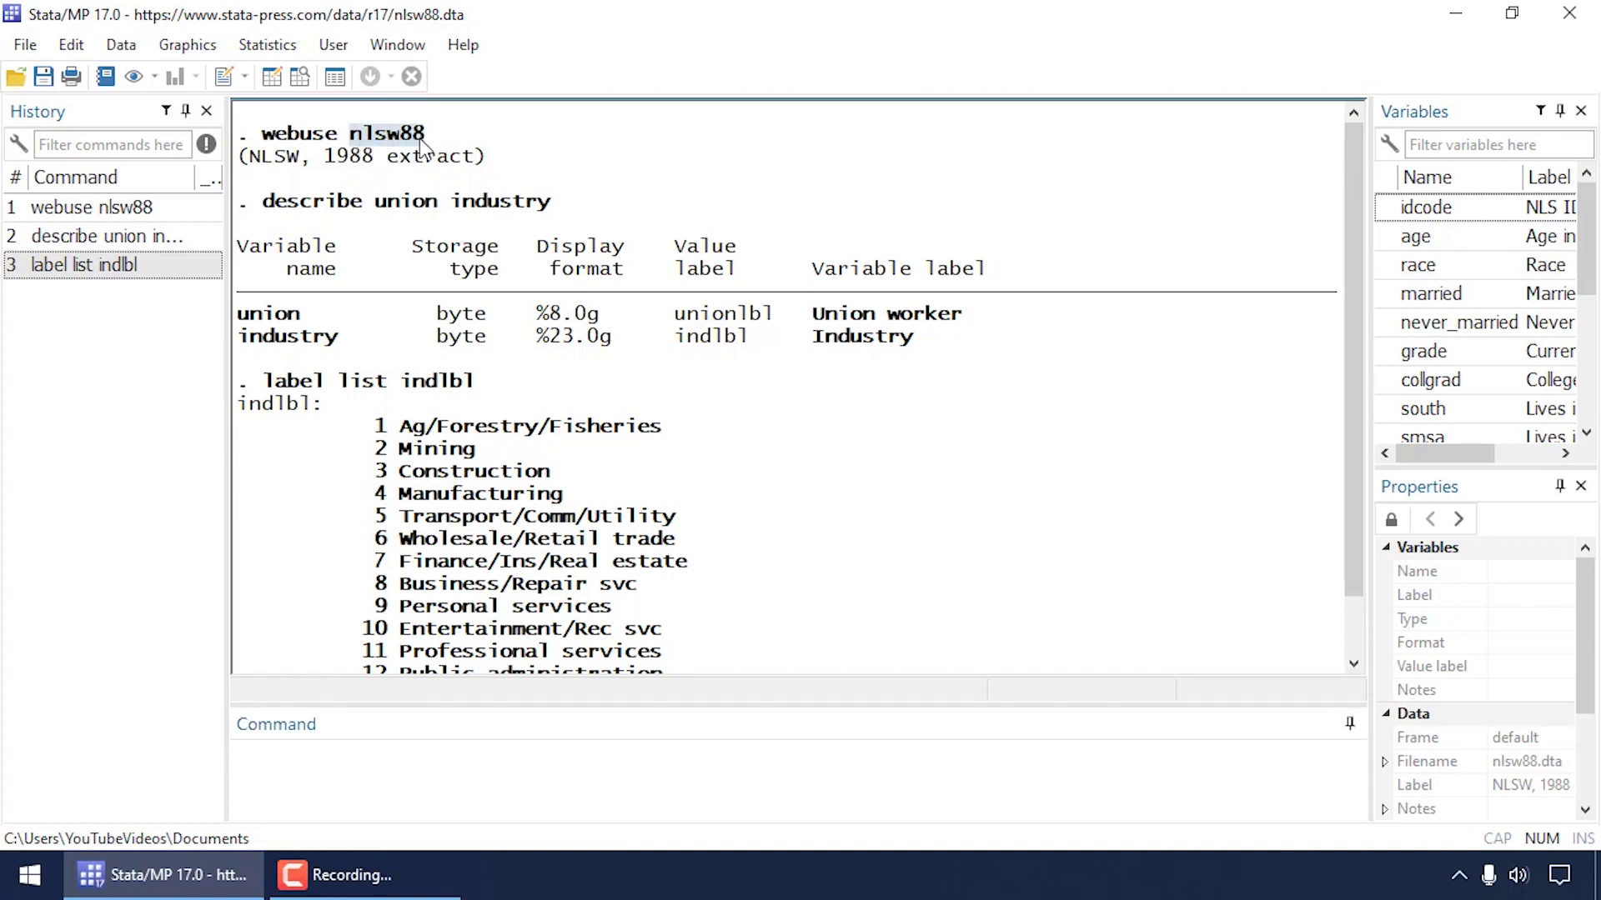
{"action": "left_click_drag", "start_coordinate": [263, 135], "coordinate": [427, 144]}
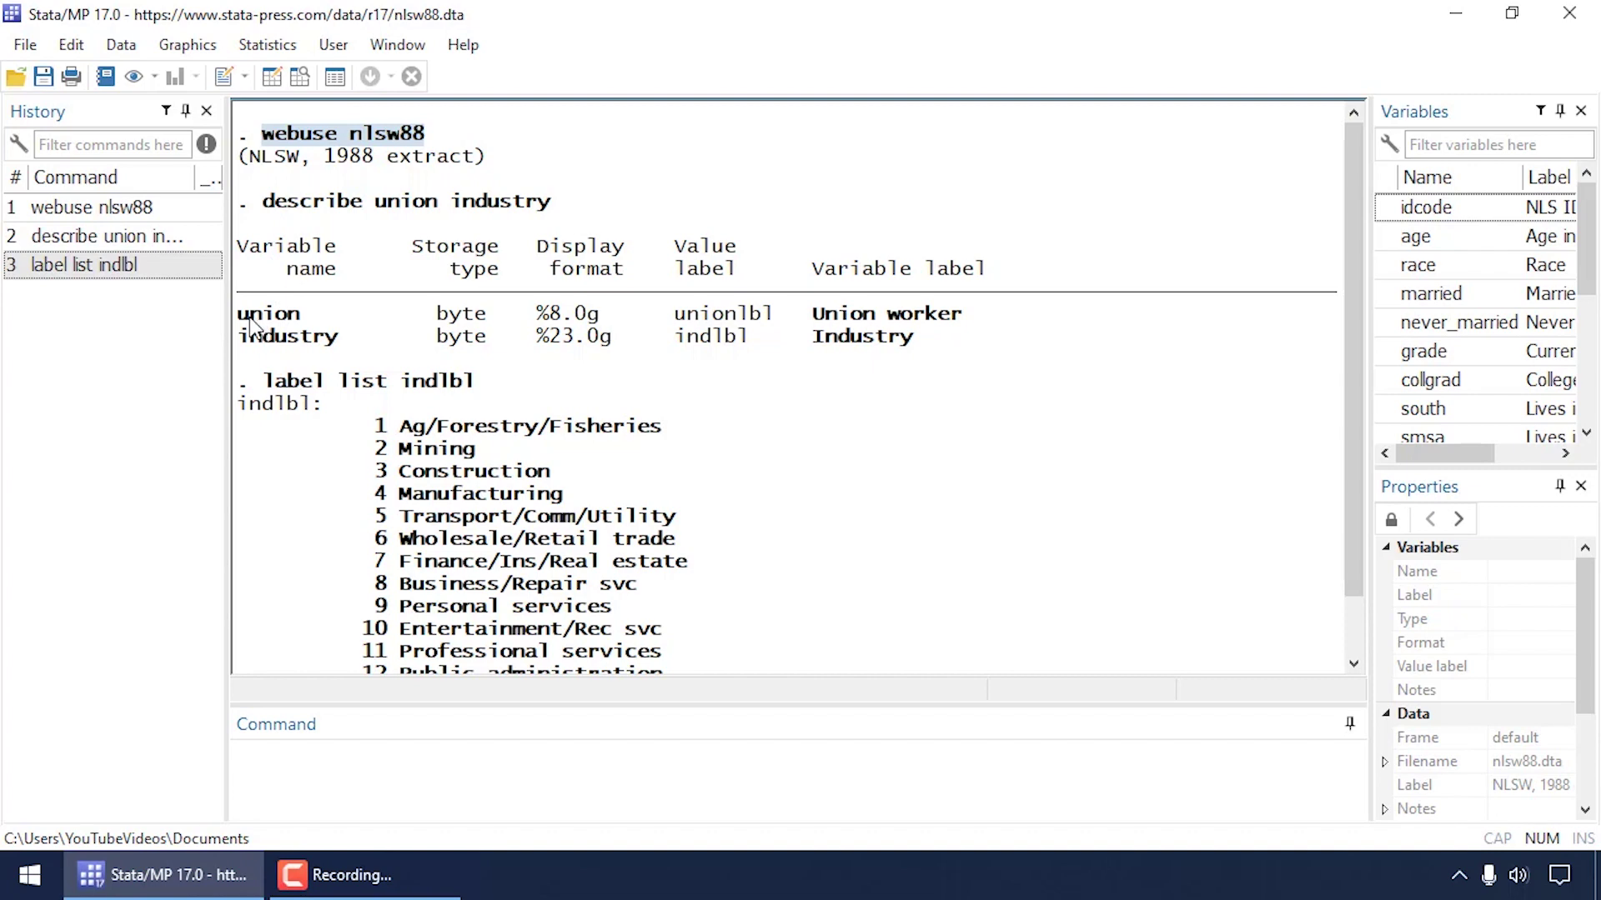
{"action": "left_click_drag", "start_coordinate": [237, 316], "coordinate": [307, 329]}
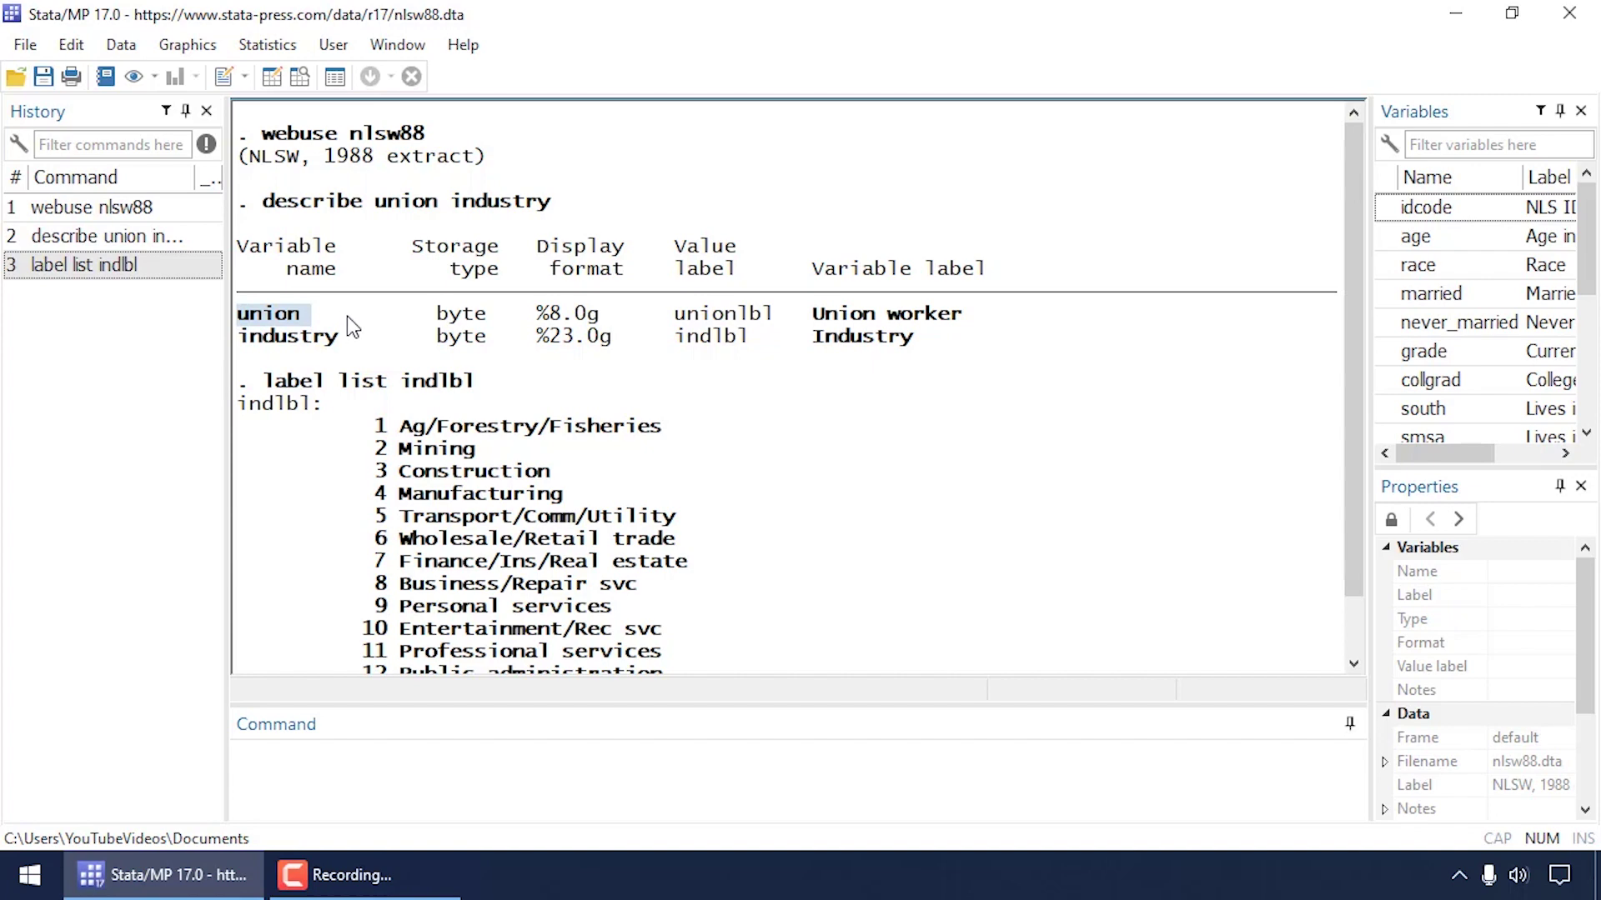
{"action": "left_click_drag", "start_coordinate": [239, 337], "coordinate": [333, 343]}
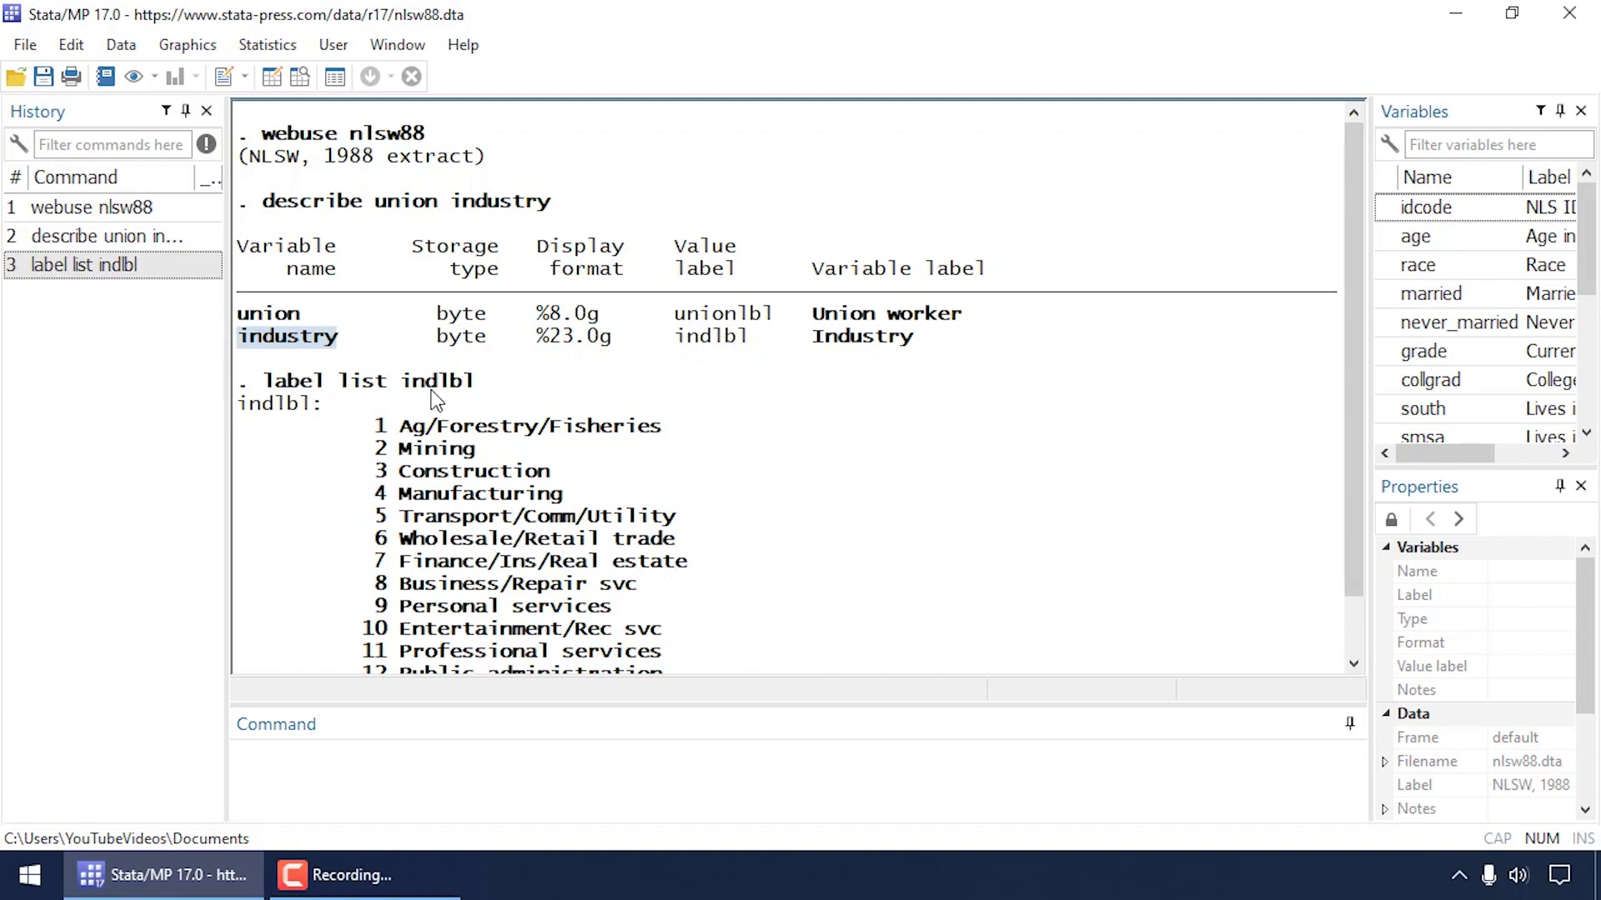
{"action": "scroll", "coordinate": [435, 396], "scroll_direction": "down", "scroll_amount": 1}
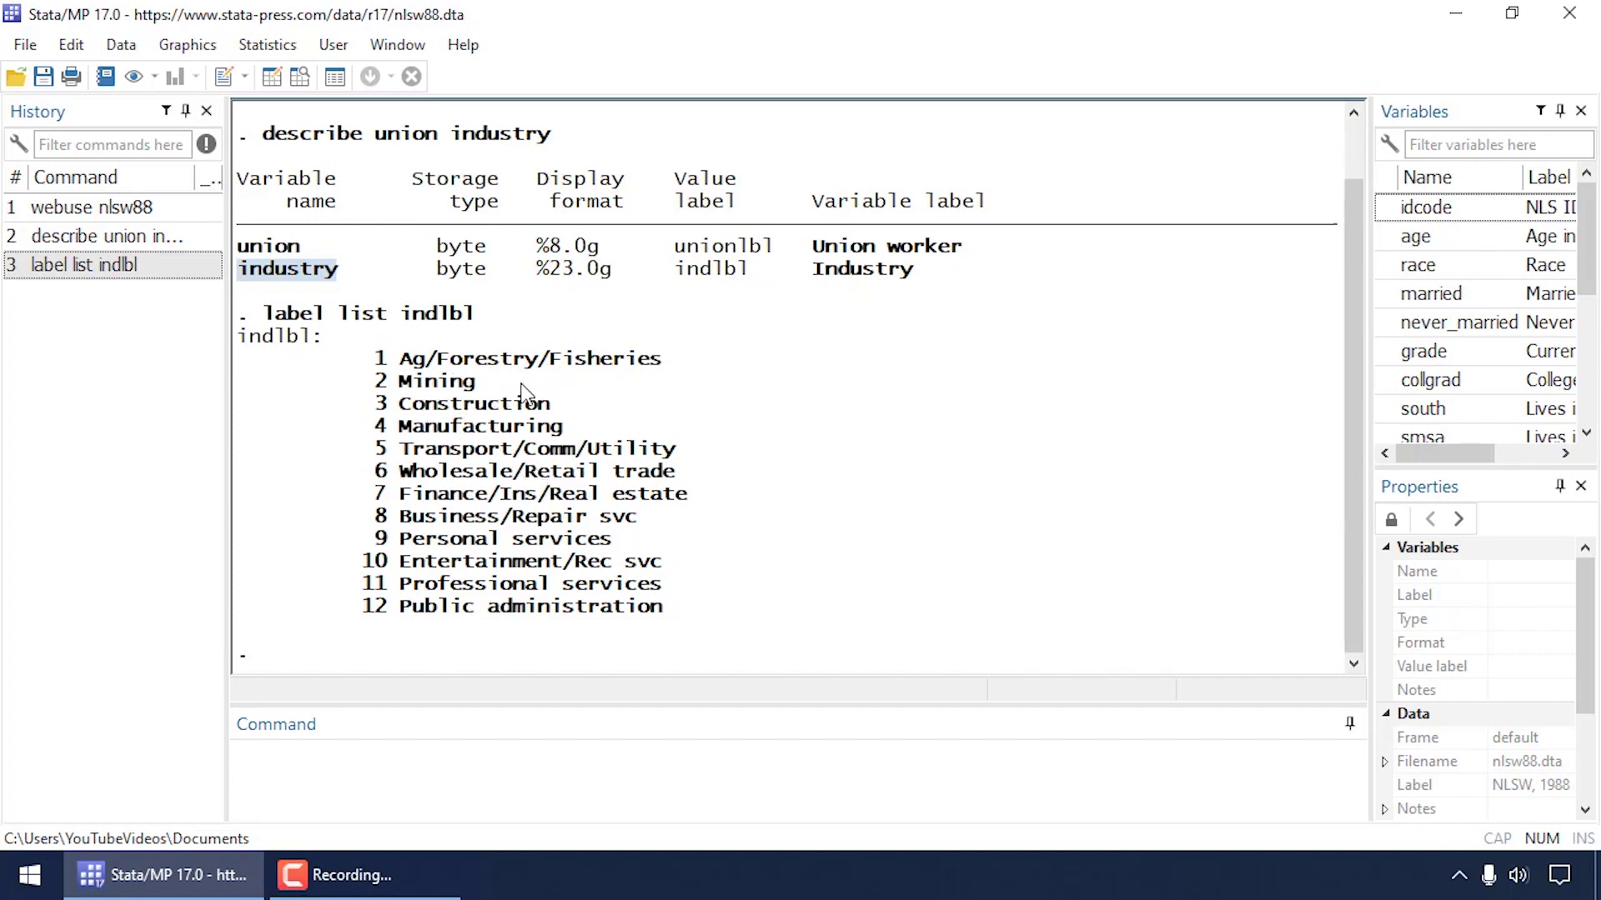
Step: Start a probit regression from Statistics > Binary outcomes with union as the dependent variable
{"action": "left_click", "coordinate": [247, 47]}
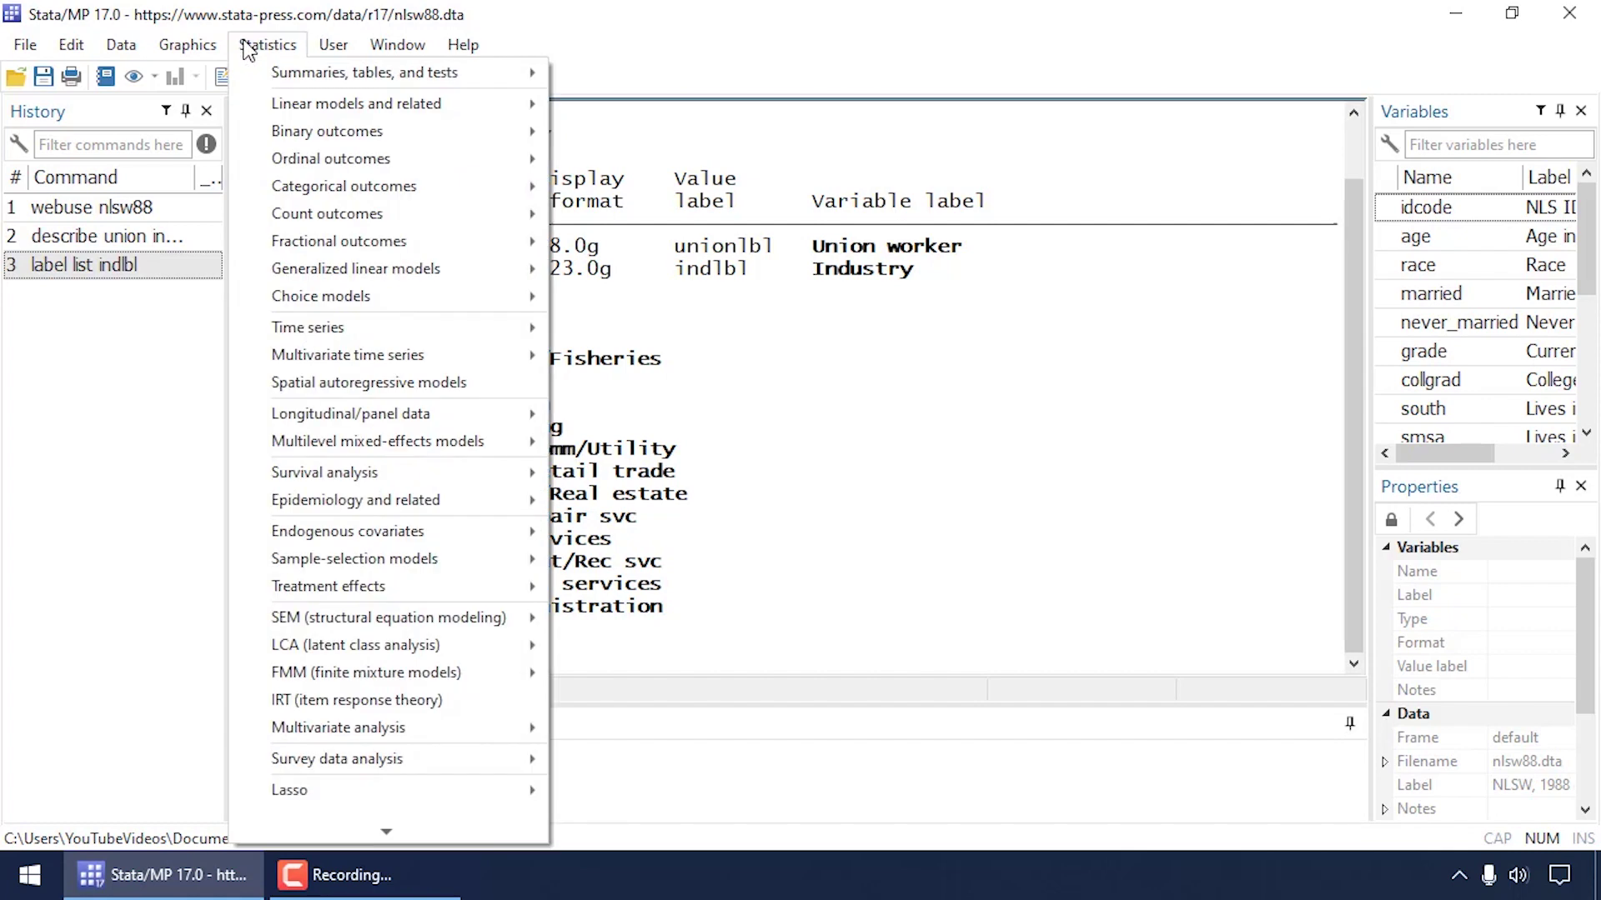
{"action": "mouse_move", "coordinate": [254, 139]}
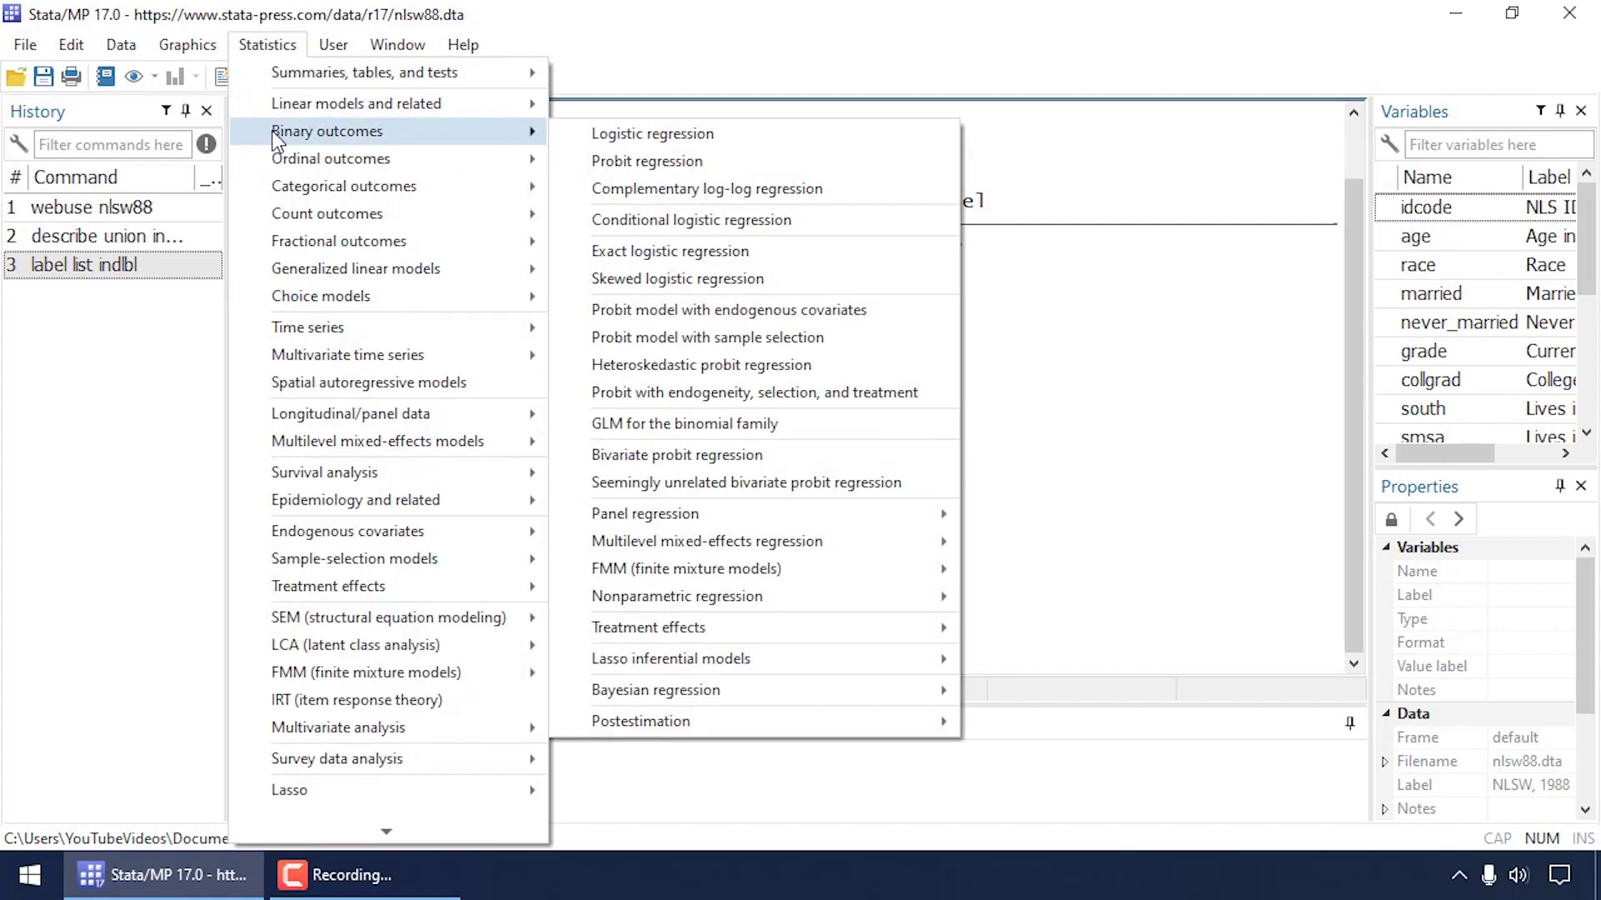
{"action": "left_click", "coordinate": [557, 161]}
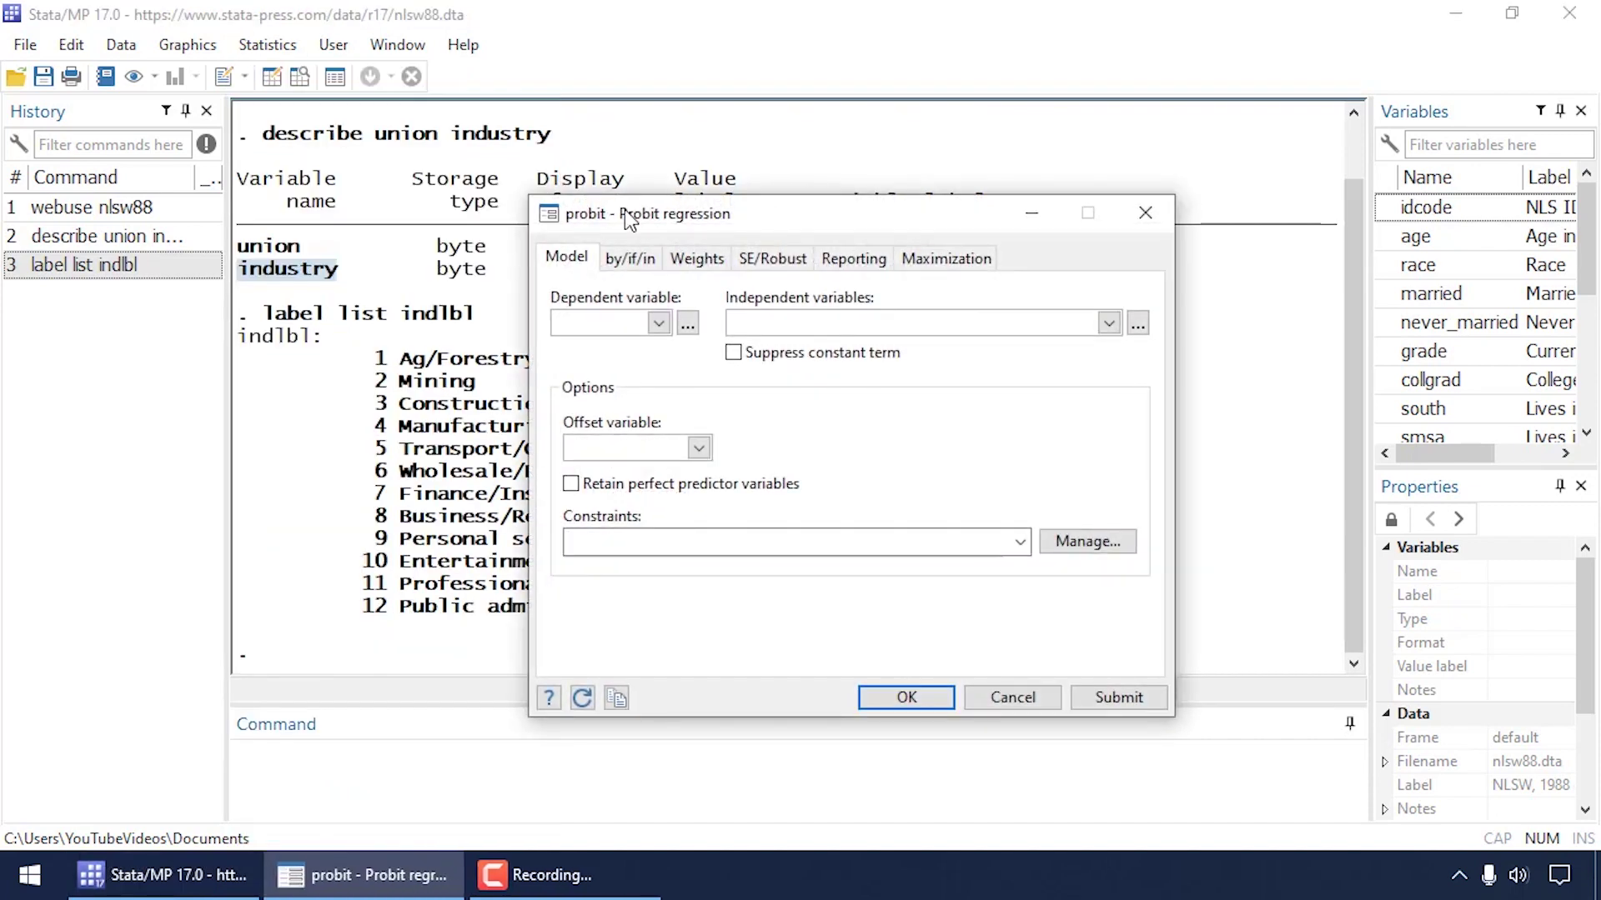
{"action": "left_click_drag", "start_coordinate": [624, 208], "coordinate": [1041, 61]}
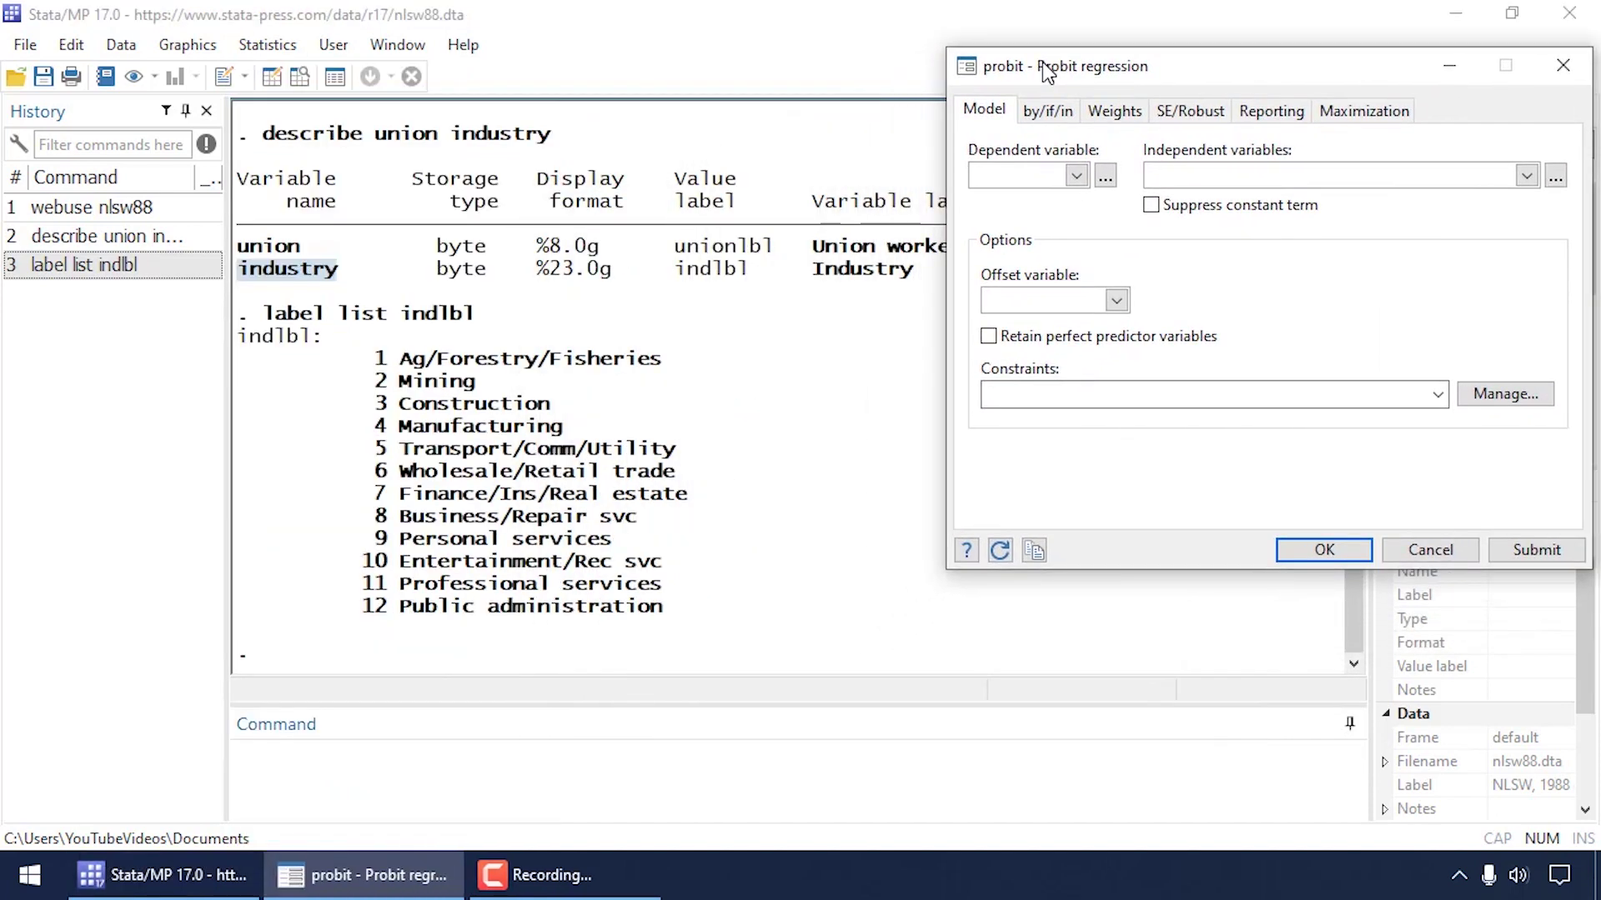
{"action": "left_click", "coordinate": [1077, 176]}
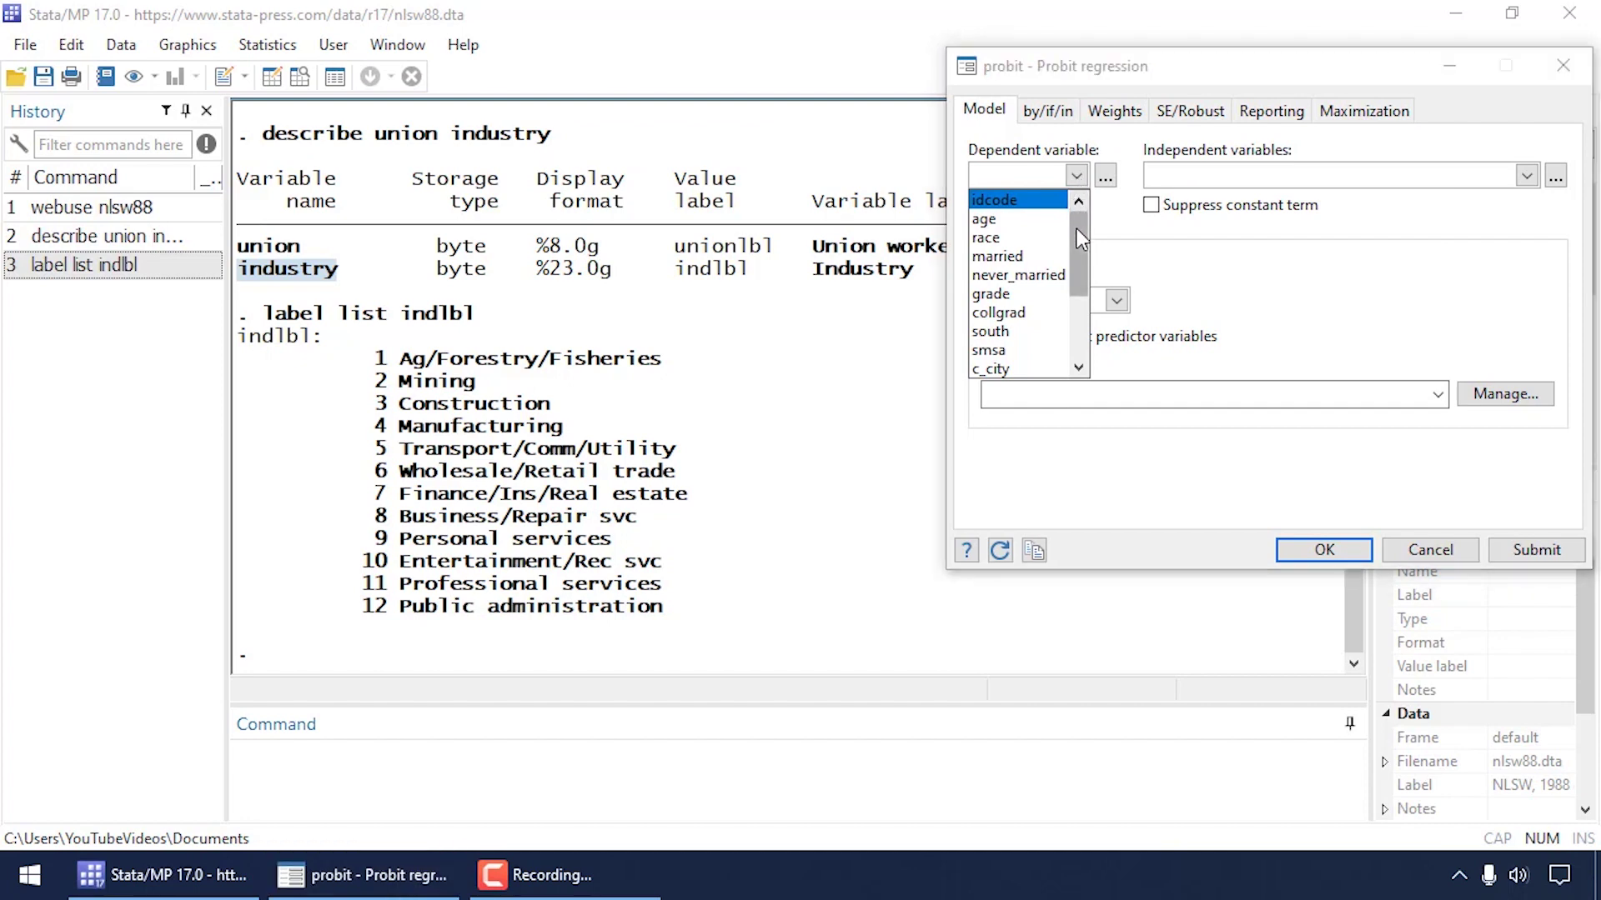
{"action": "left_click_drag", "start_coordinate": [1081, 241], "coordinate": [1081, 290]}
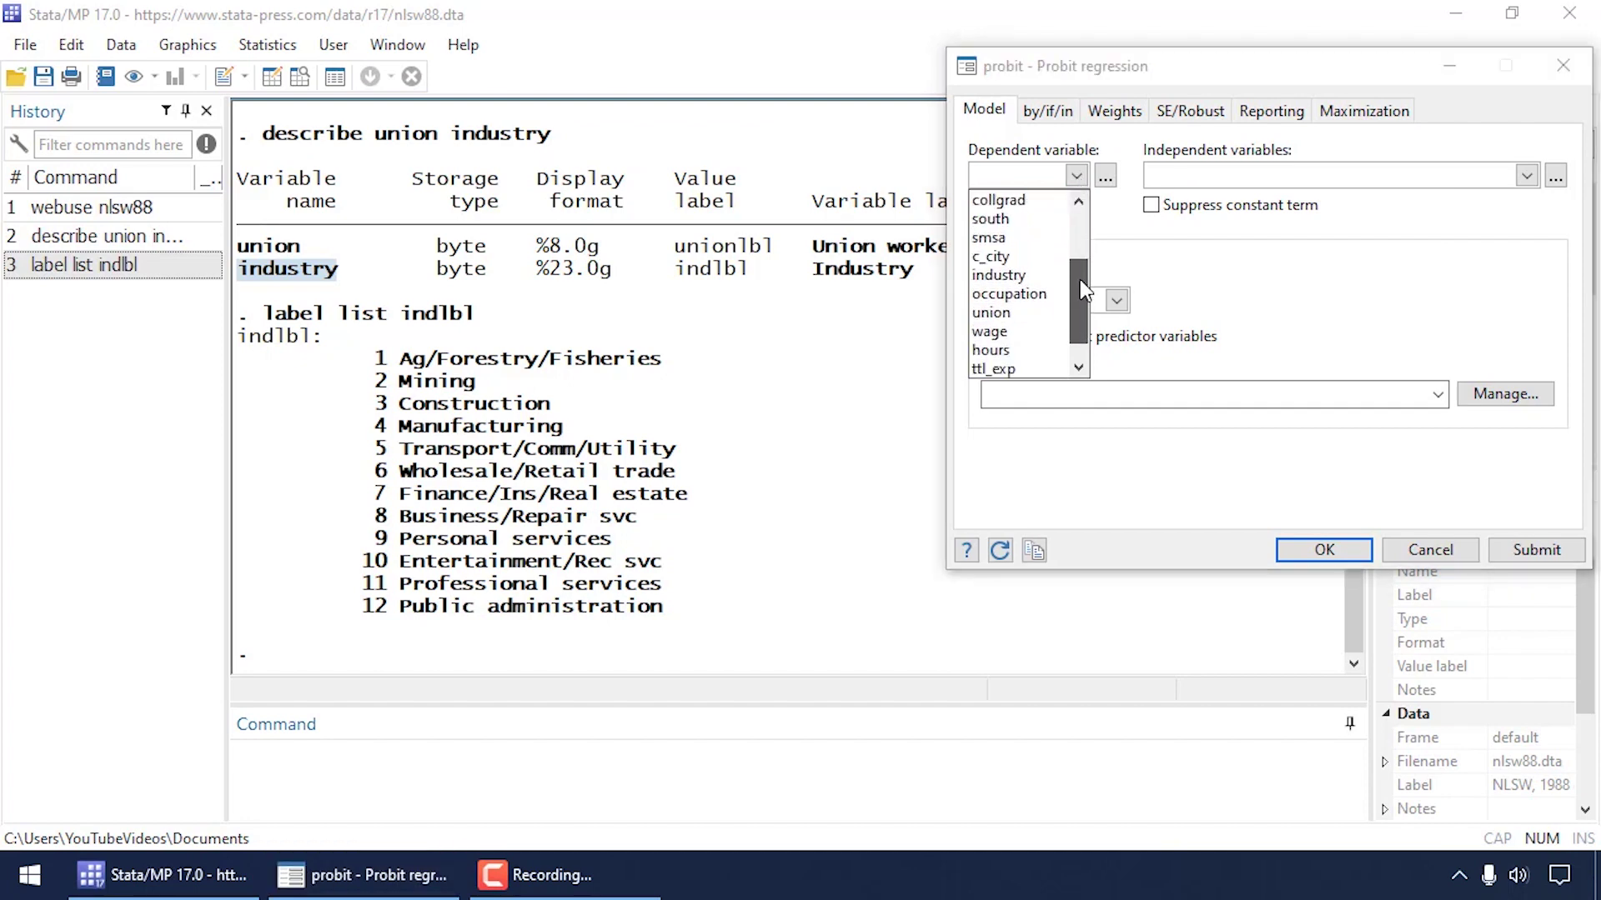
{"action": "left_click", "coordinate": [1017, 313]}
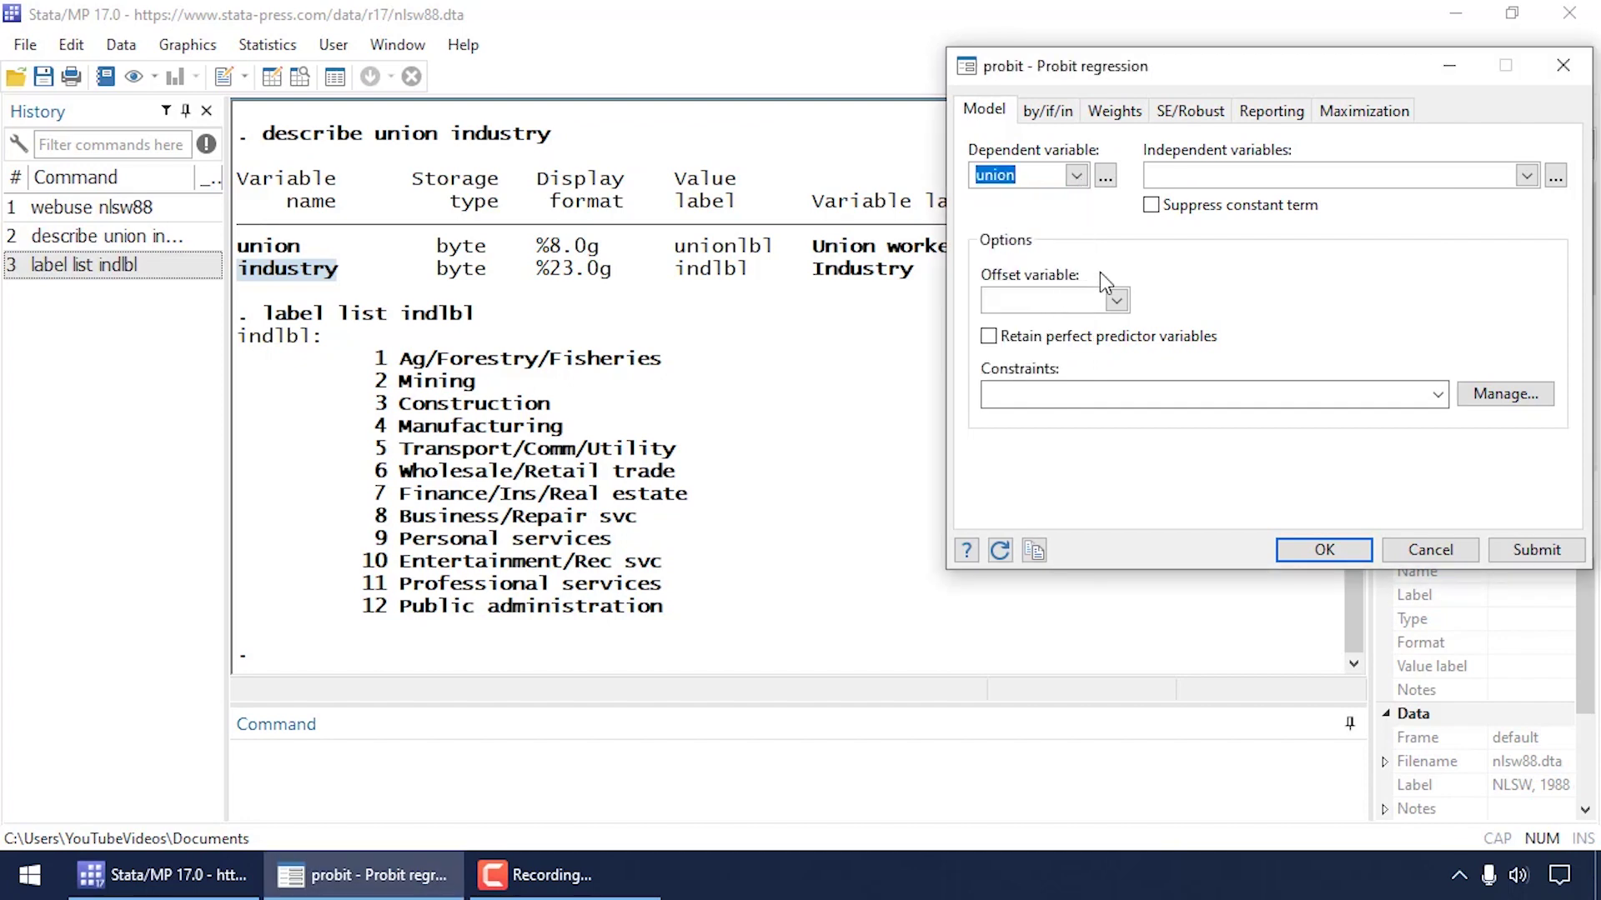
Step: Build i.industry as a factor-variable predictor and enter it as the independent variables
{"action": "left_click", "coordinate": [1555, 176]}
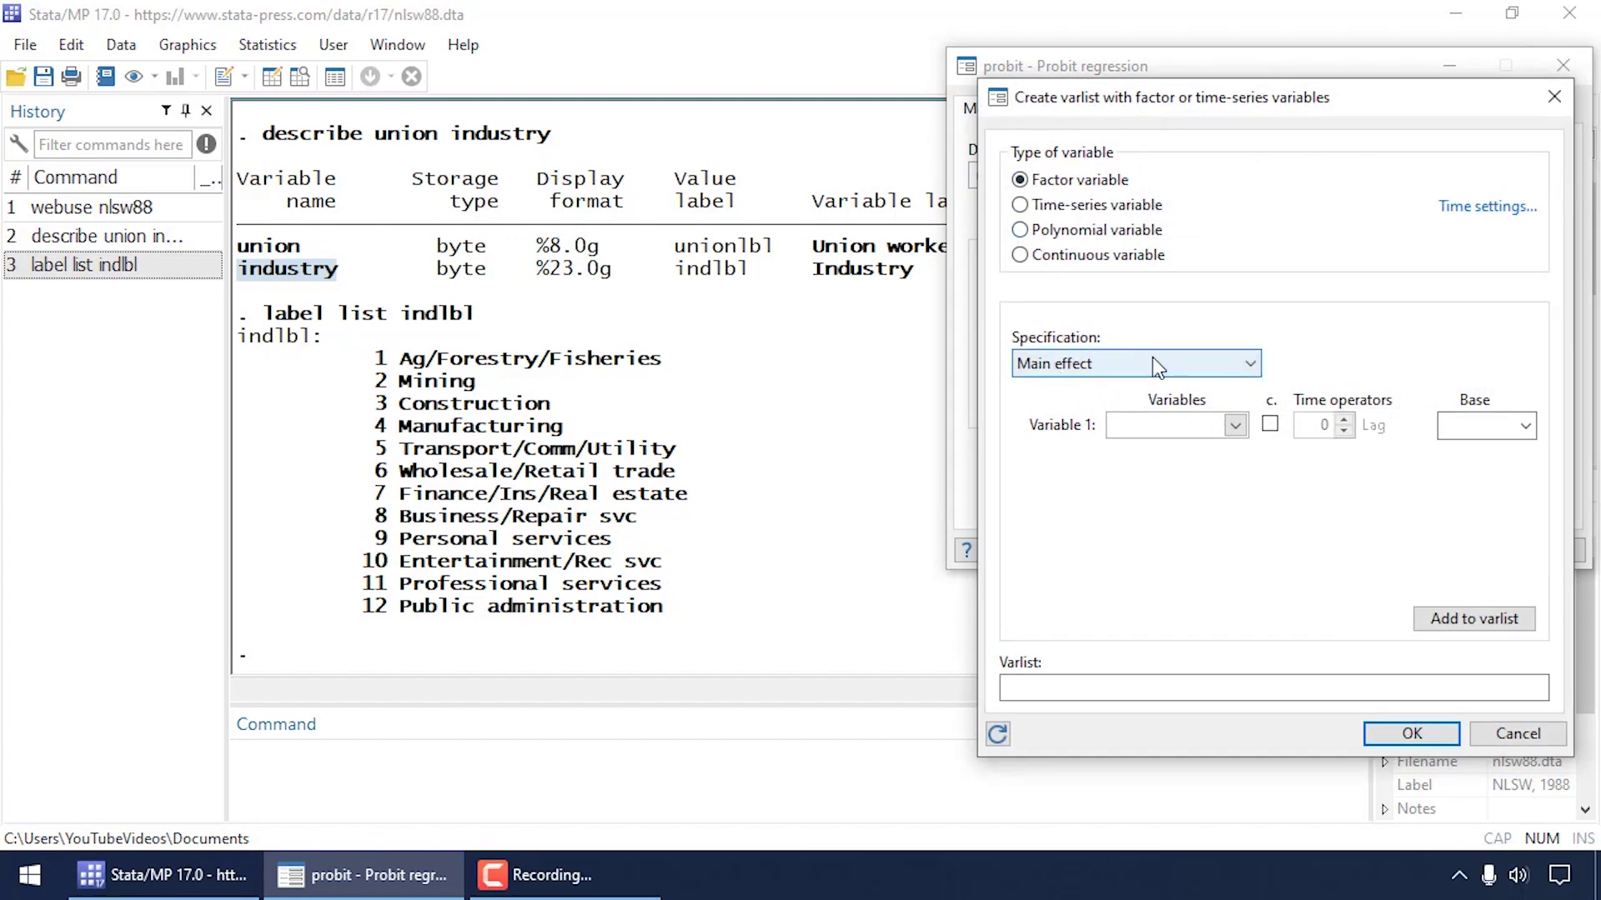
{"action": "left_click", "coordinate": [1235, 427]}
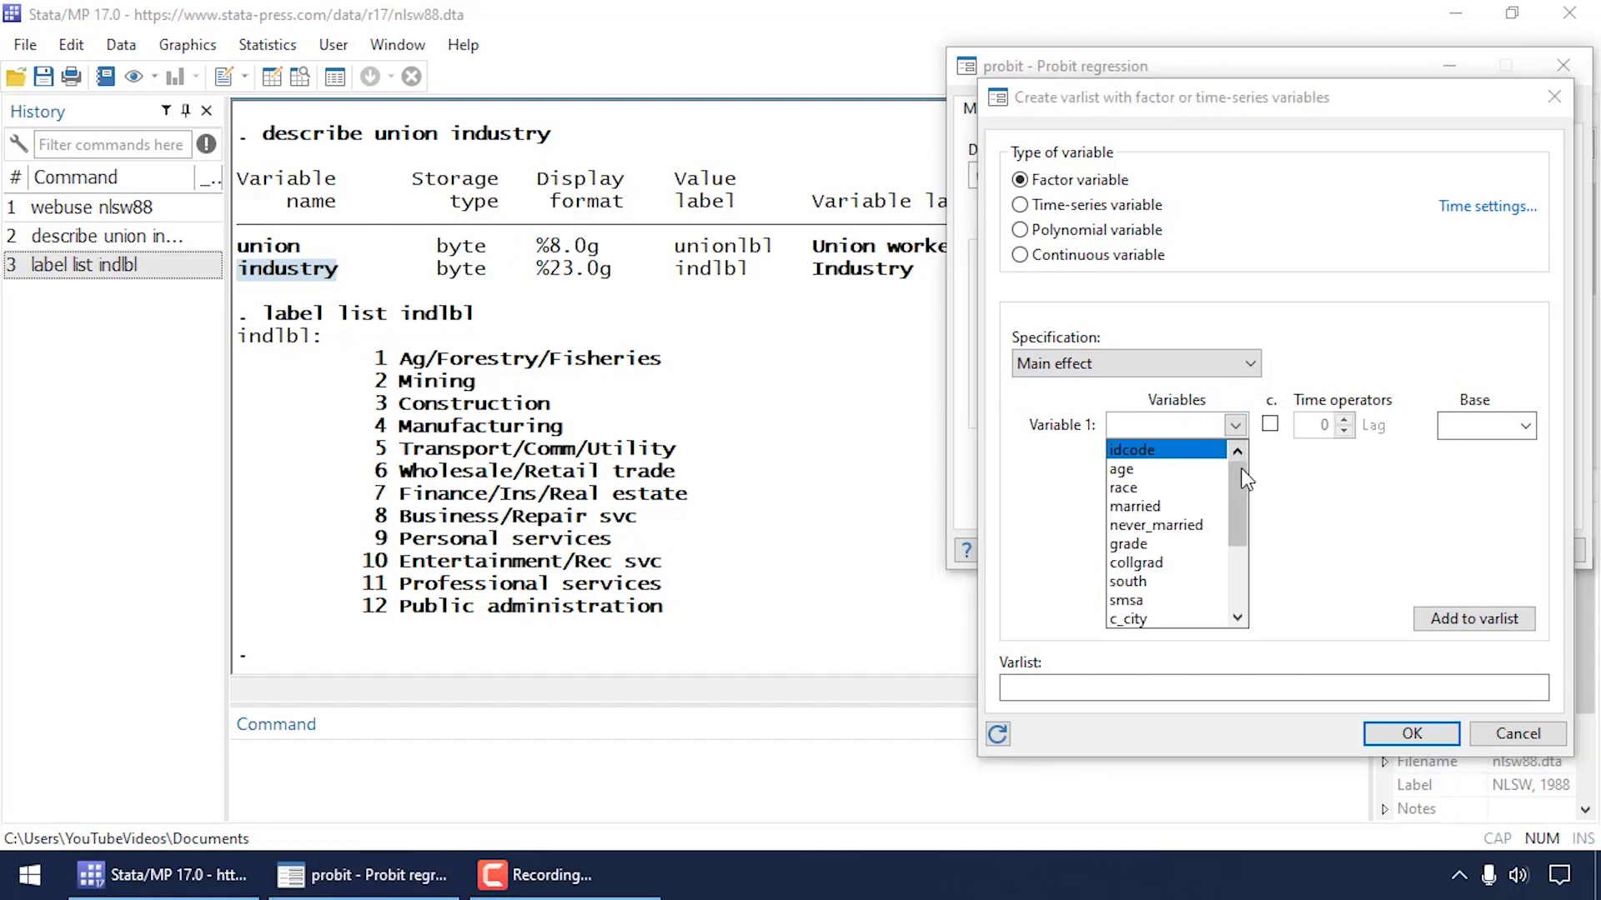
{"action": "left_click_drag", "start_coordinate": [1242, 488], "coordinate": [1242, 529]}
{"action": "left_click", "coordinate": [1167, 524]}
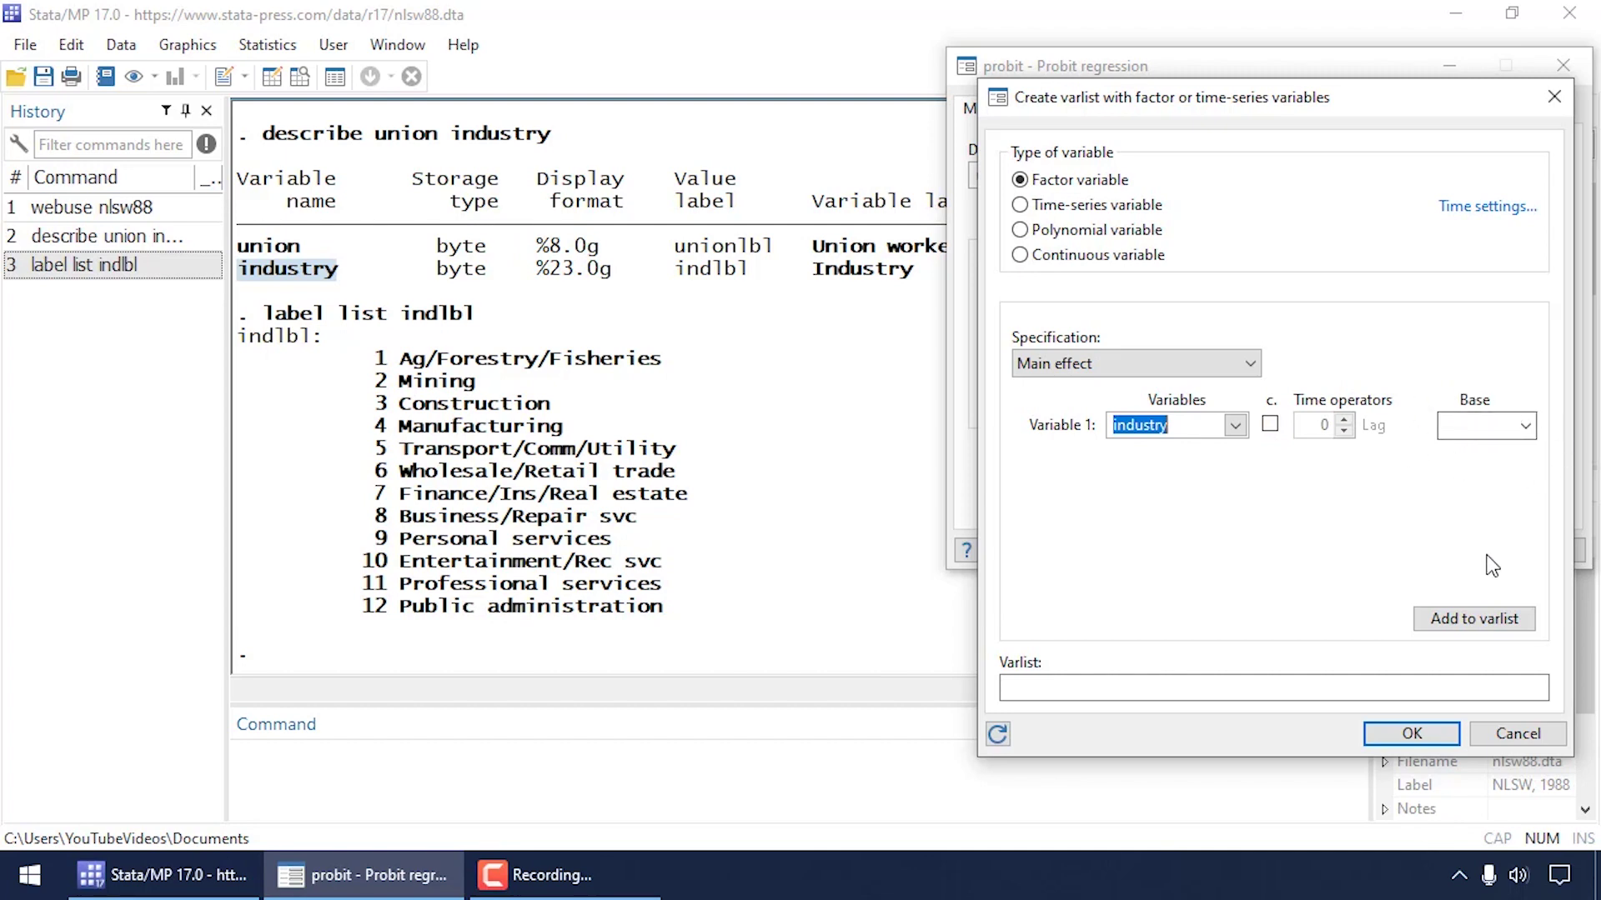
{"action": "left_click", "coordinate": [1474, 619]}
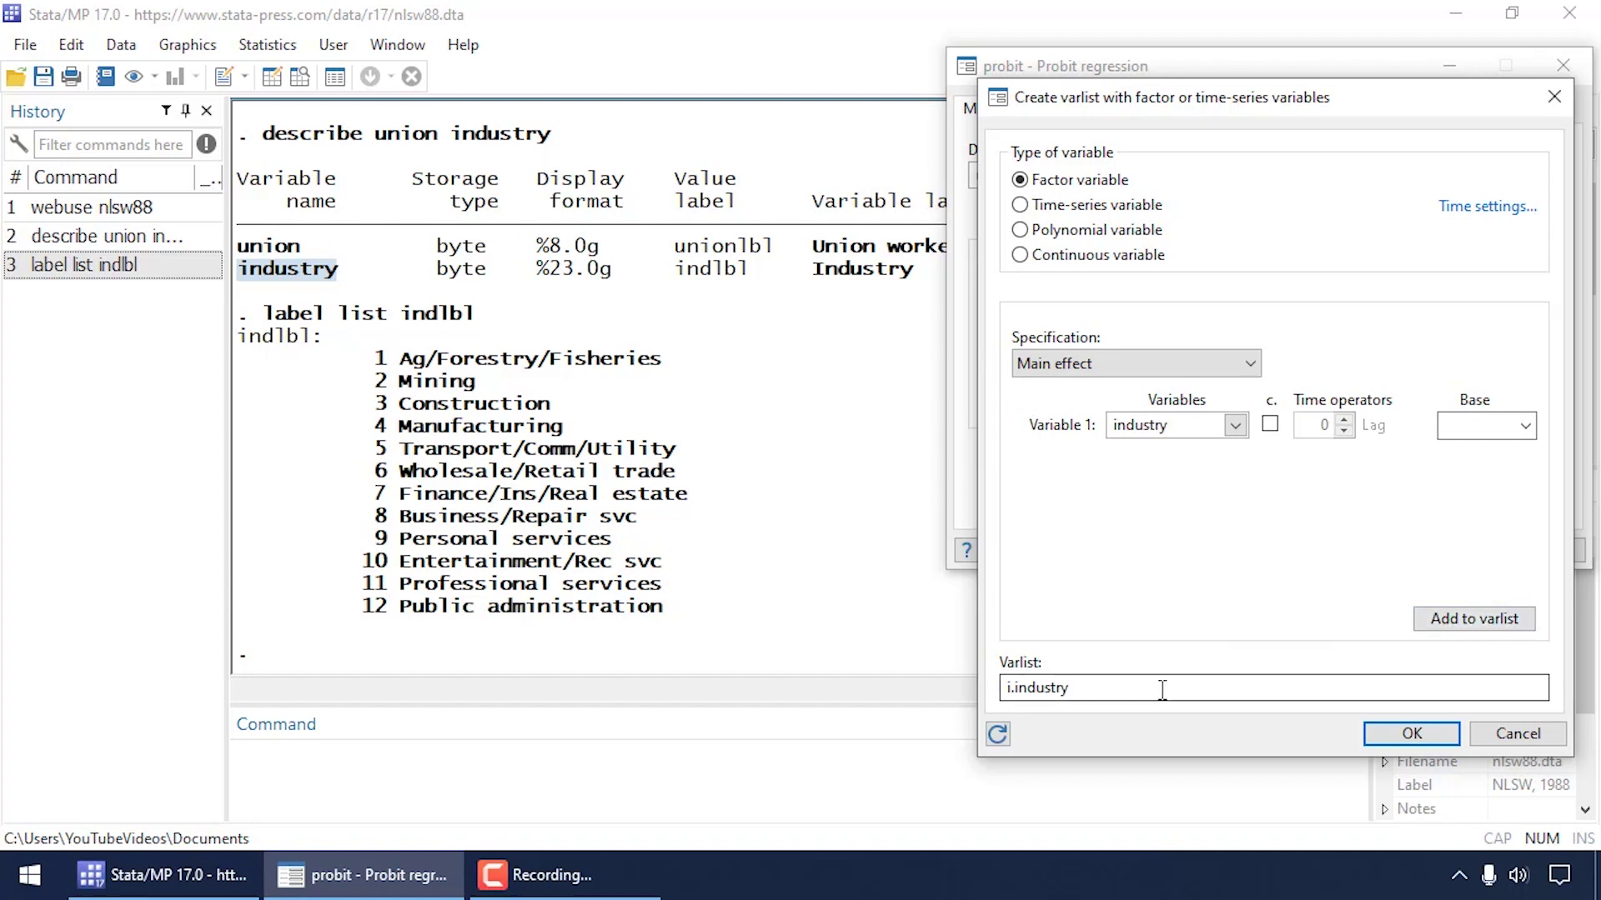
{"action": "left_click", "coordinate": [1378, 734]}
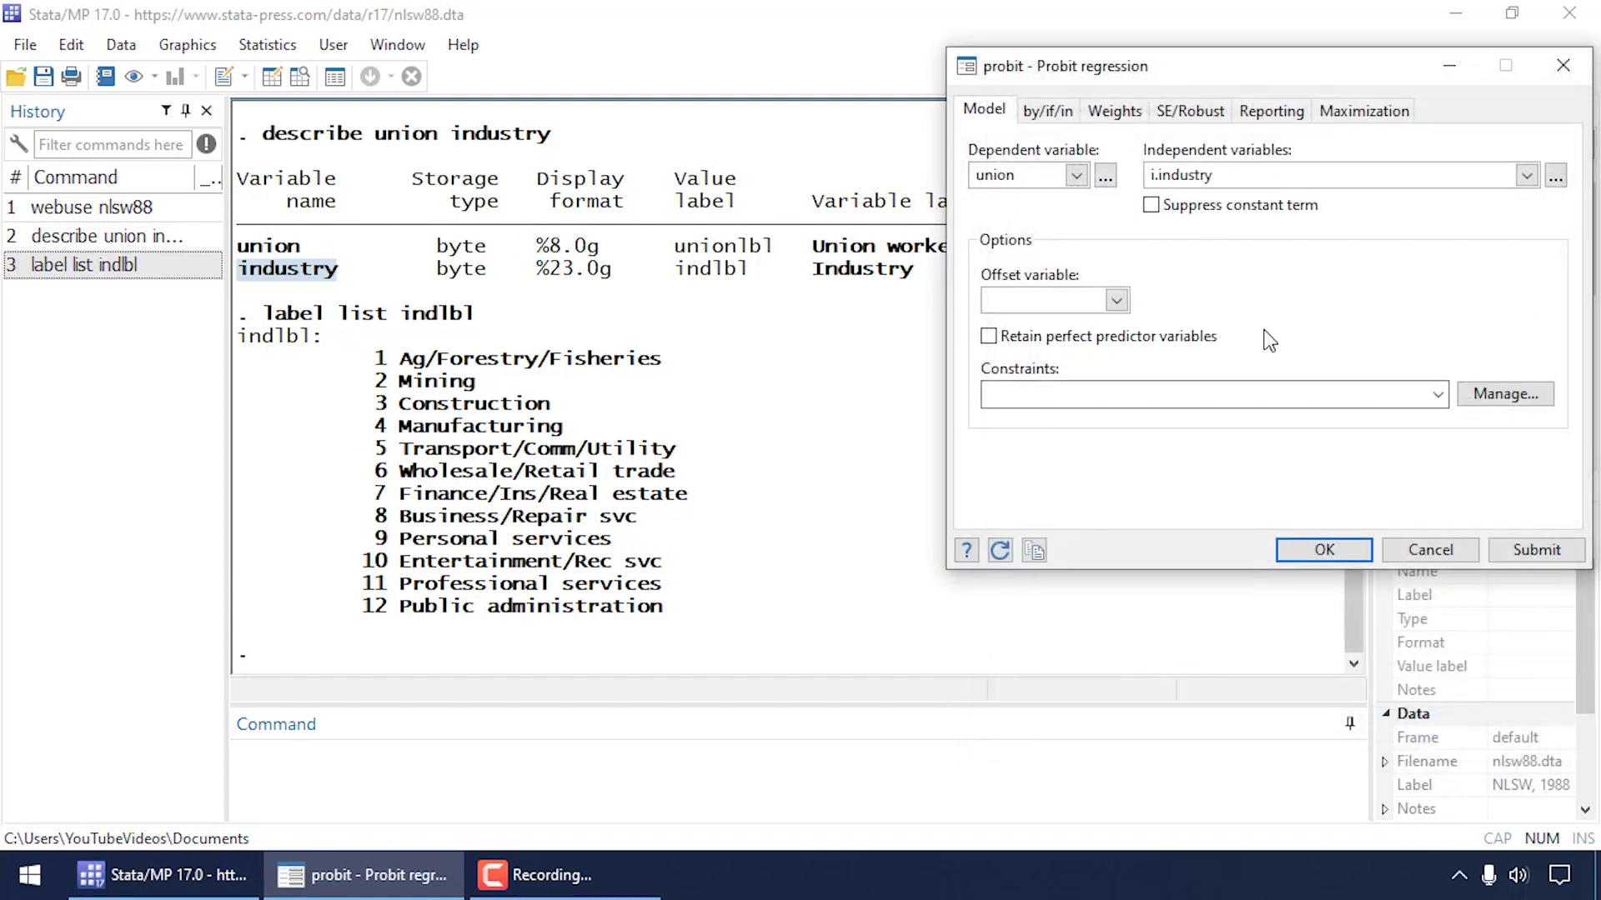
Step: Run probit union i.industry, giving 1,863 observations and LR chi2(10) = 164.94
{"action": "left_click_drag", "start_coordinate": [1231, 173], "coordinate": [1141, 175]}
{"action": "left_click", "coordinate": [1273, 175]}
{"action": "left_click", "coordinate": [1325, 551]}
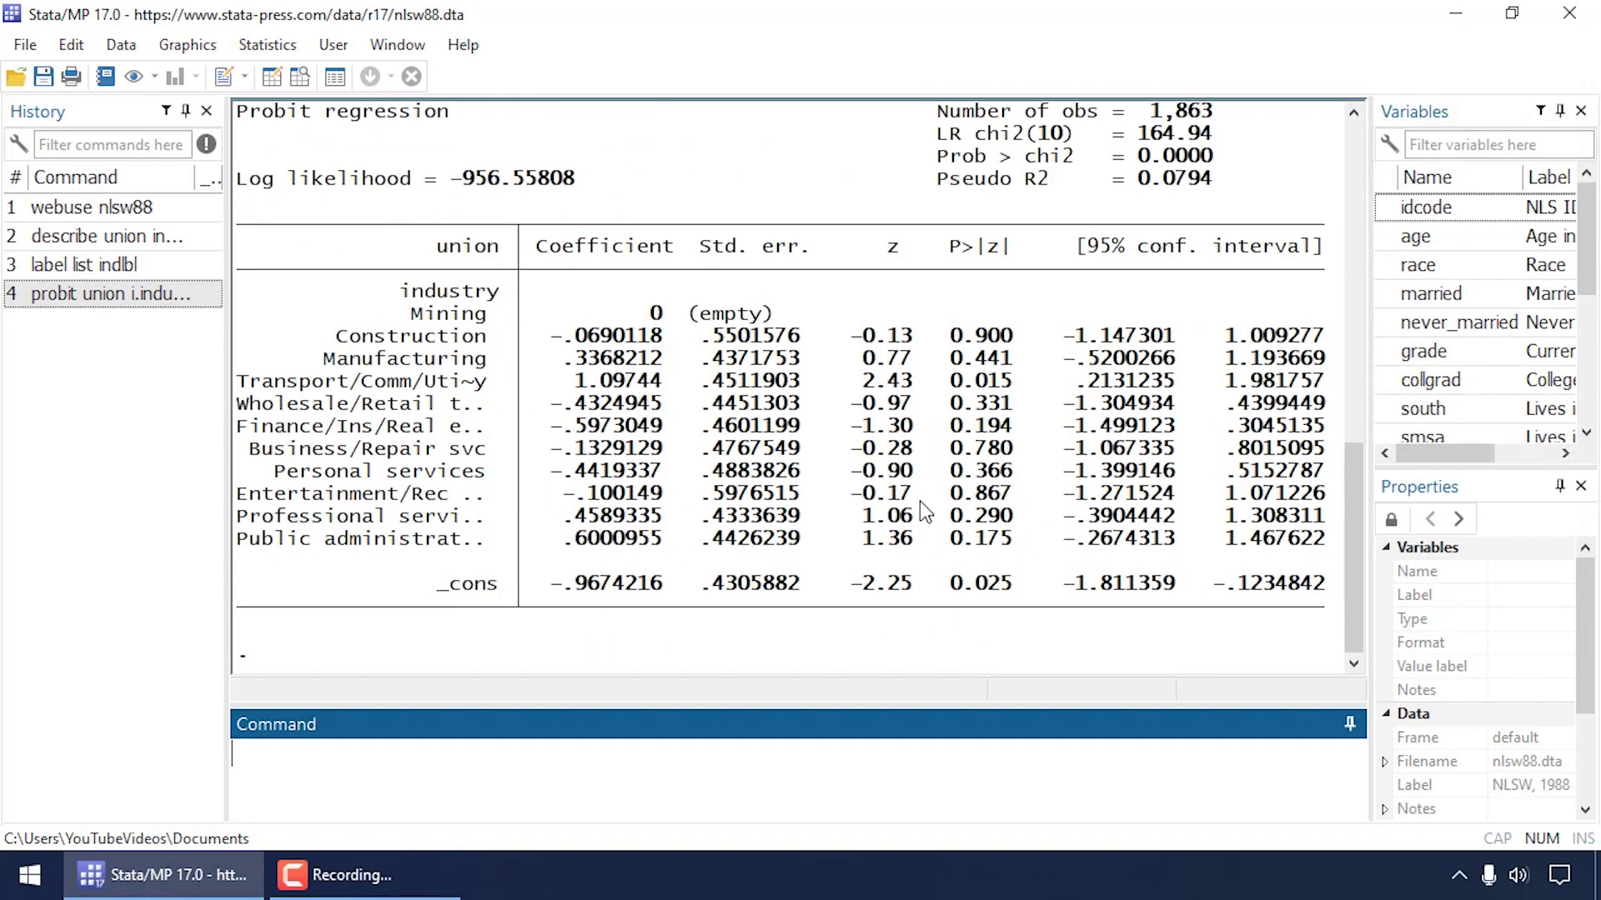
{"action": "scroll", "coordinate": [919, 502], "scroll_direction": "up", "scroll_amount": 5}
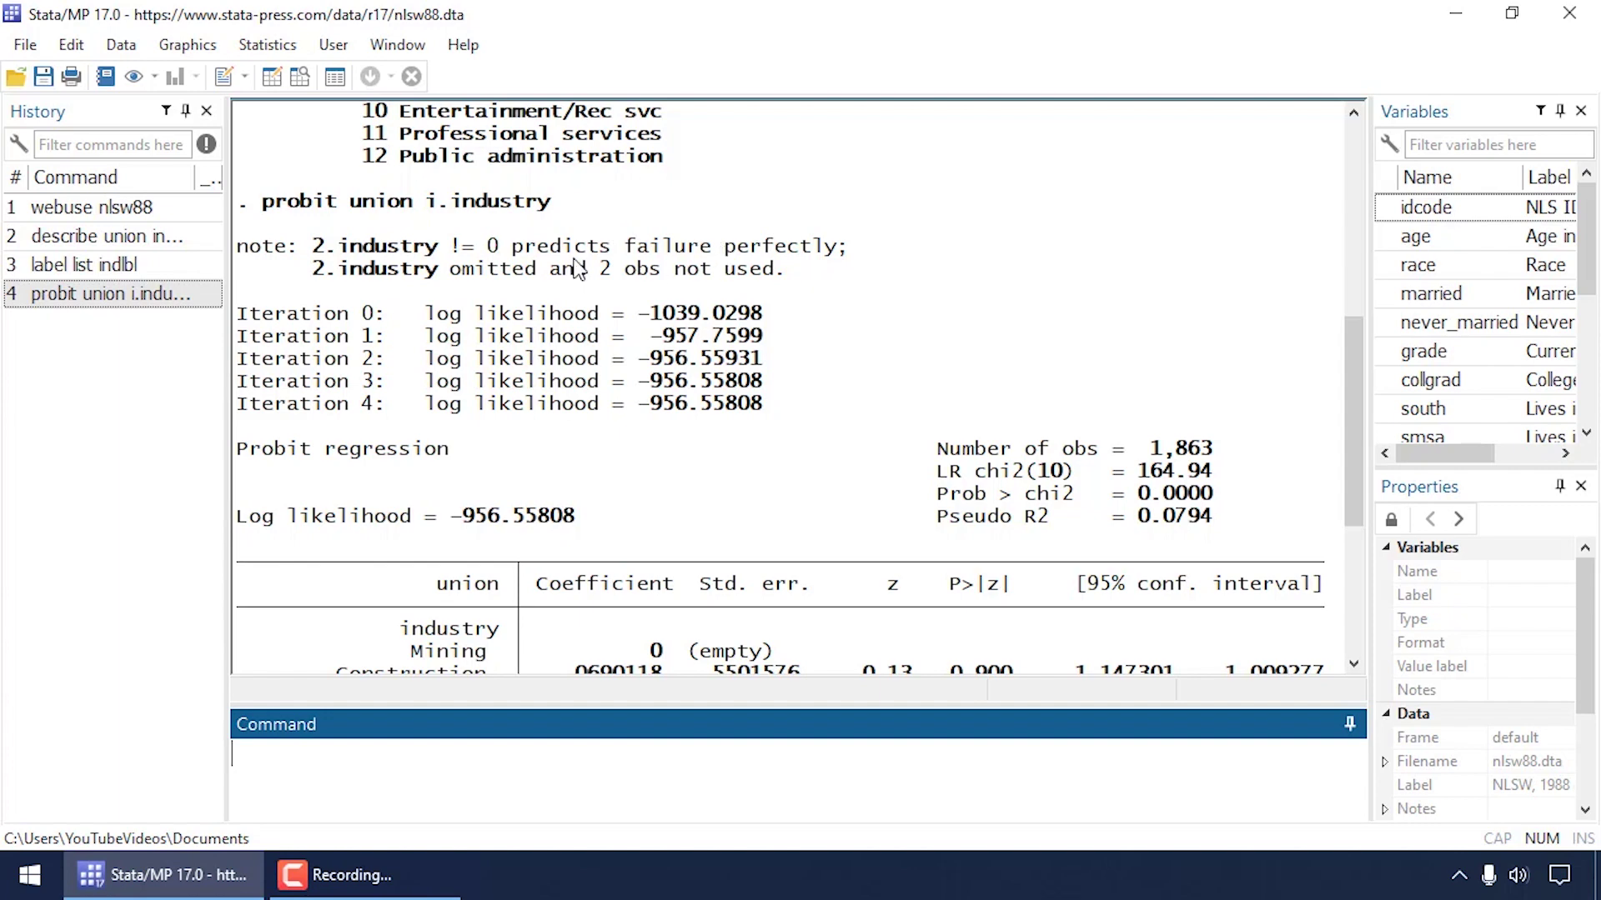
{"action": "scroll", "coordinate": [581, 270], "scroll_direction": "down", "scroll_amount": 1}
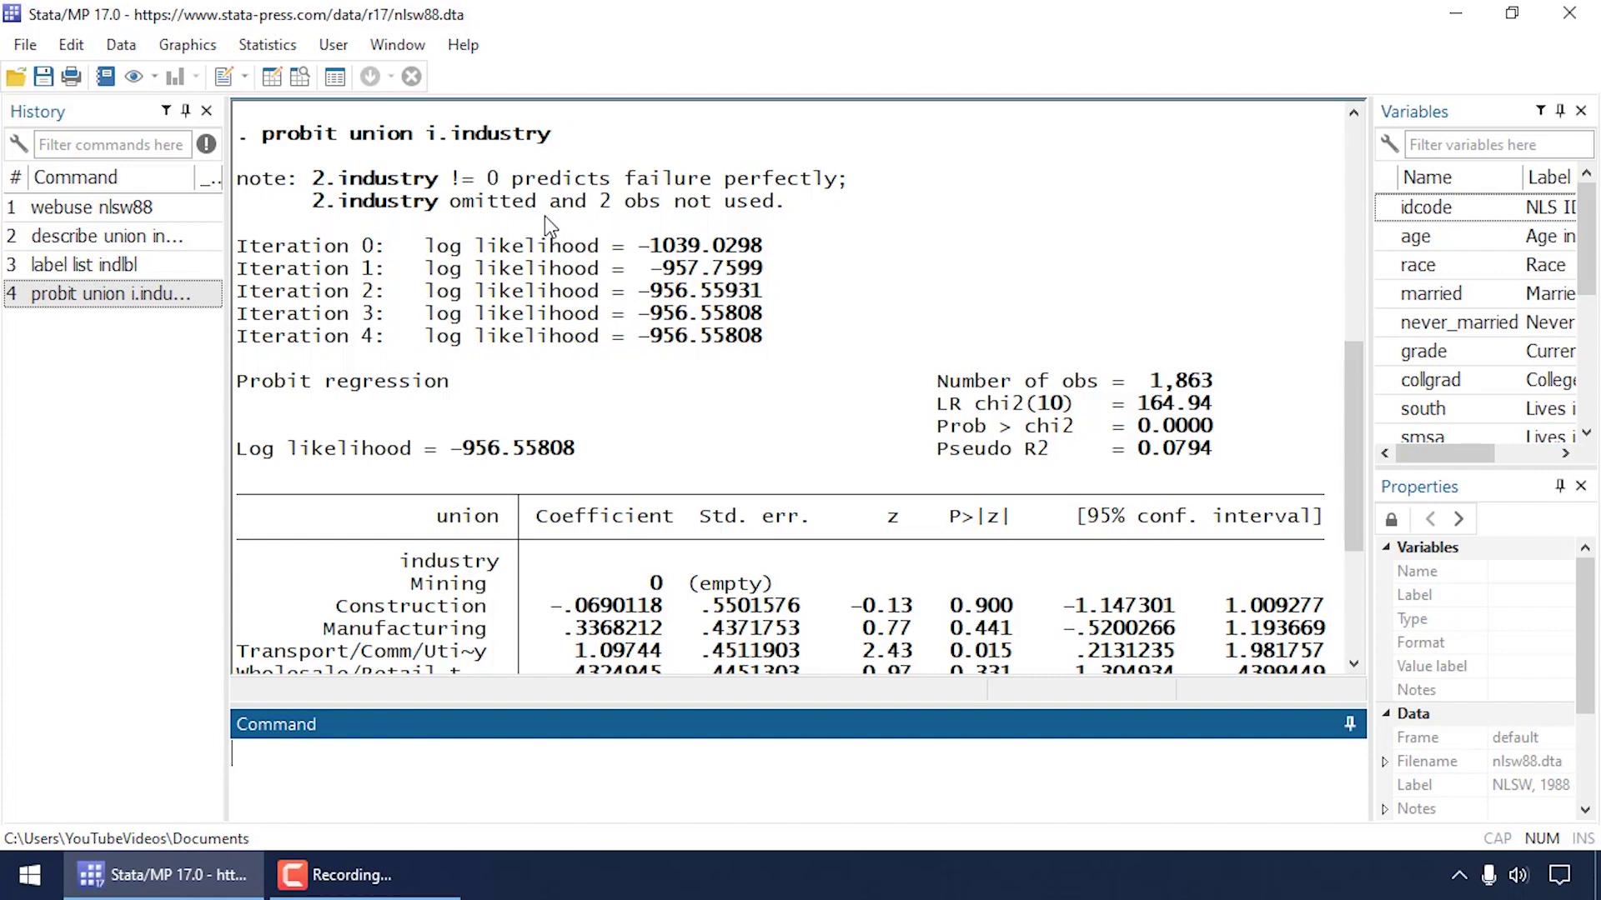
{"action": "scroll", "coordinate": [543, 217], "scroll_direction": "down", "scroll_amount": 2}
{"action": "scroll", "coordinate": [543, 217], "scroll_direction": "down", "scroll_amount": 1}
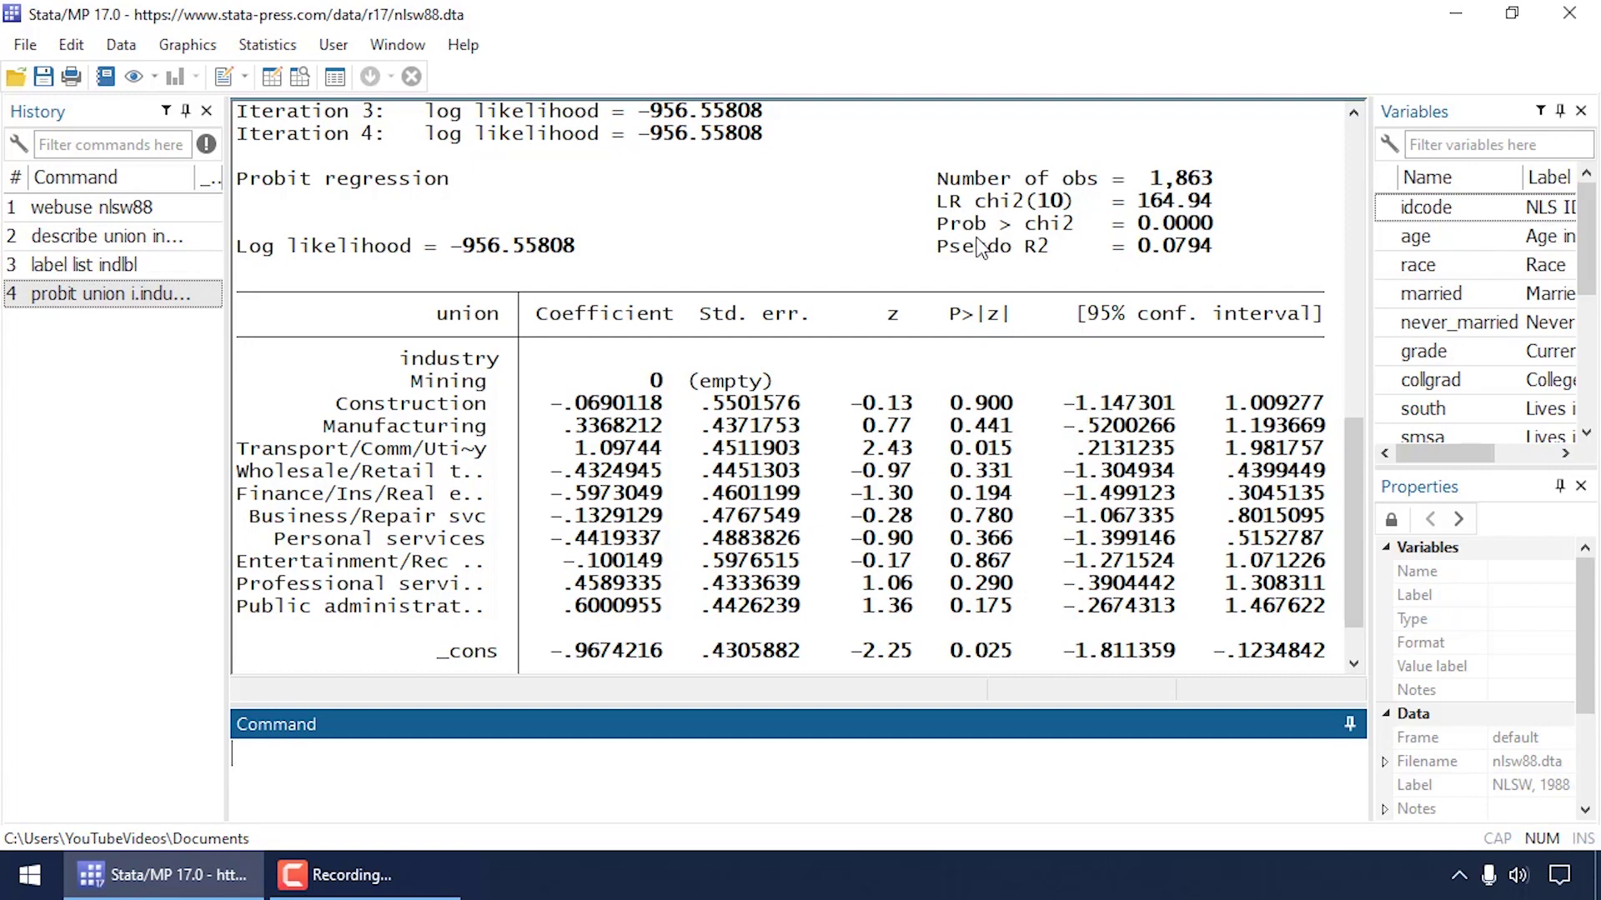
{"action": "scroll", "coordinate": [1034, 260], "scroll_direction": "down", "scroll_amount": 1}
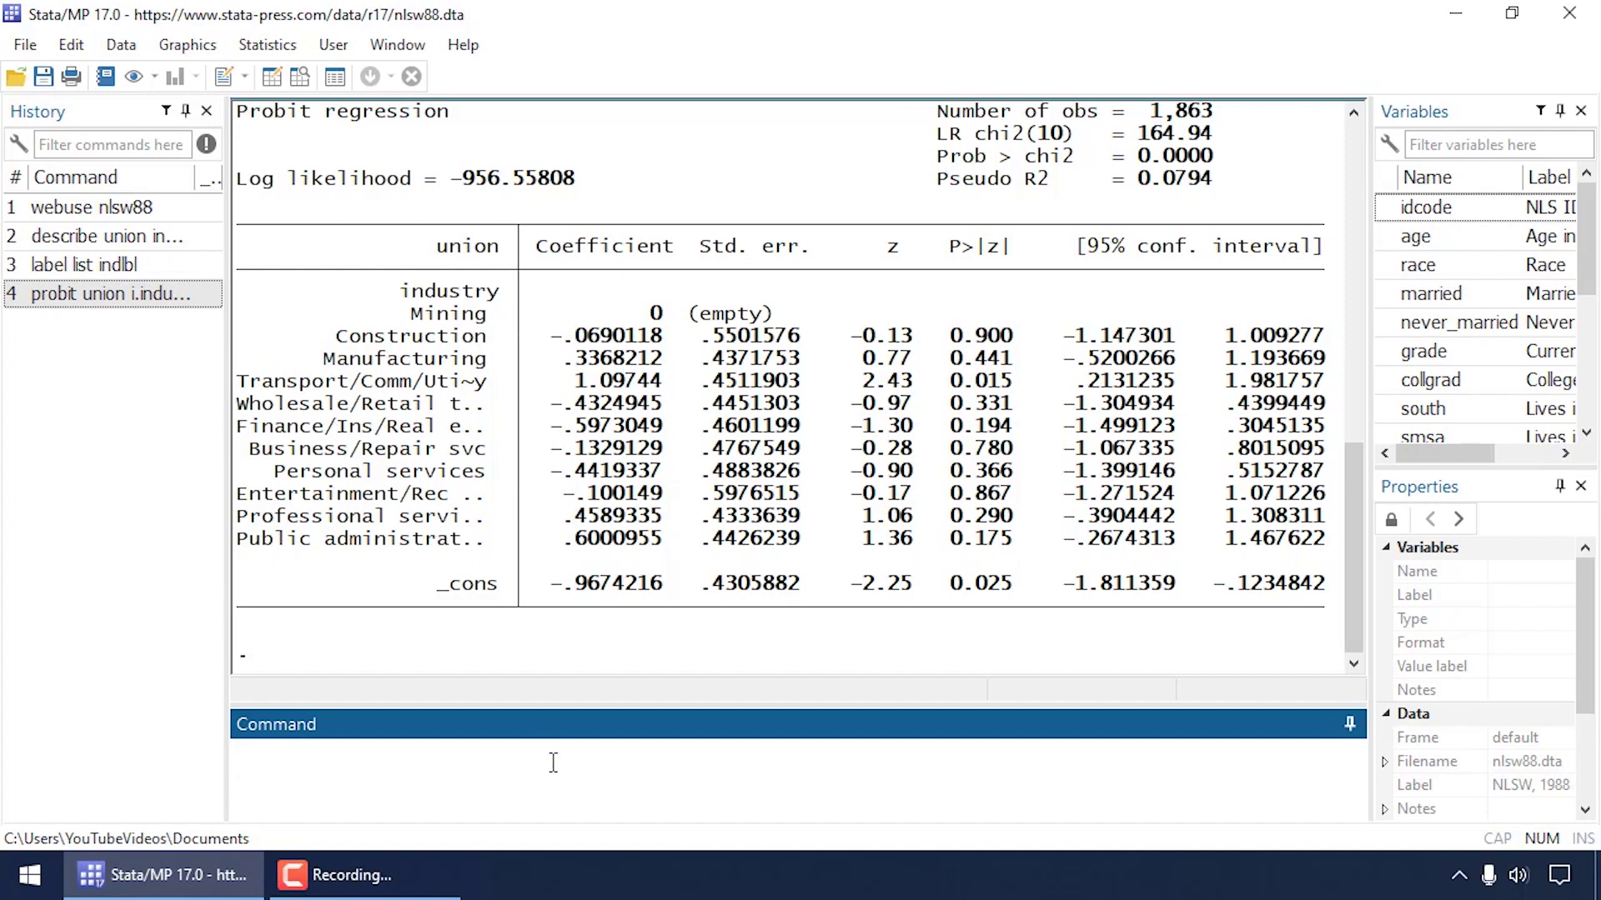
Step: Run testparm i.industry to jointly test the industry terms
{"action": "type", "text": "testparm i.industry"}
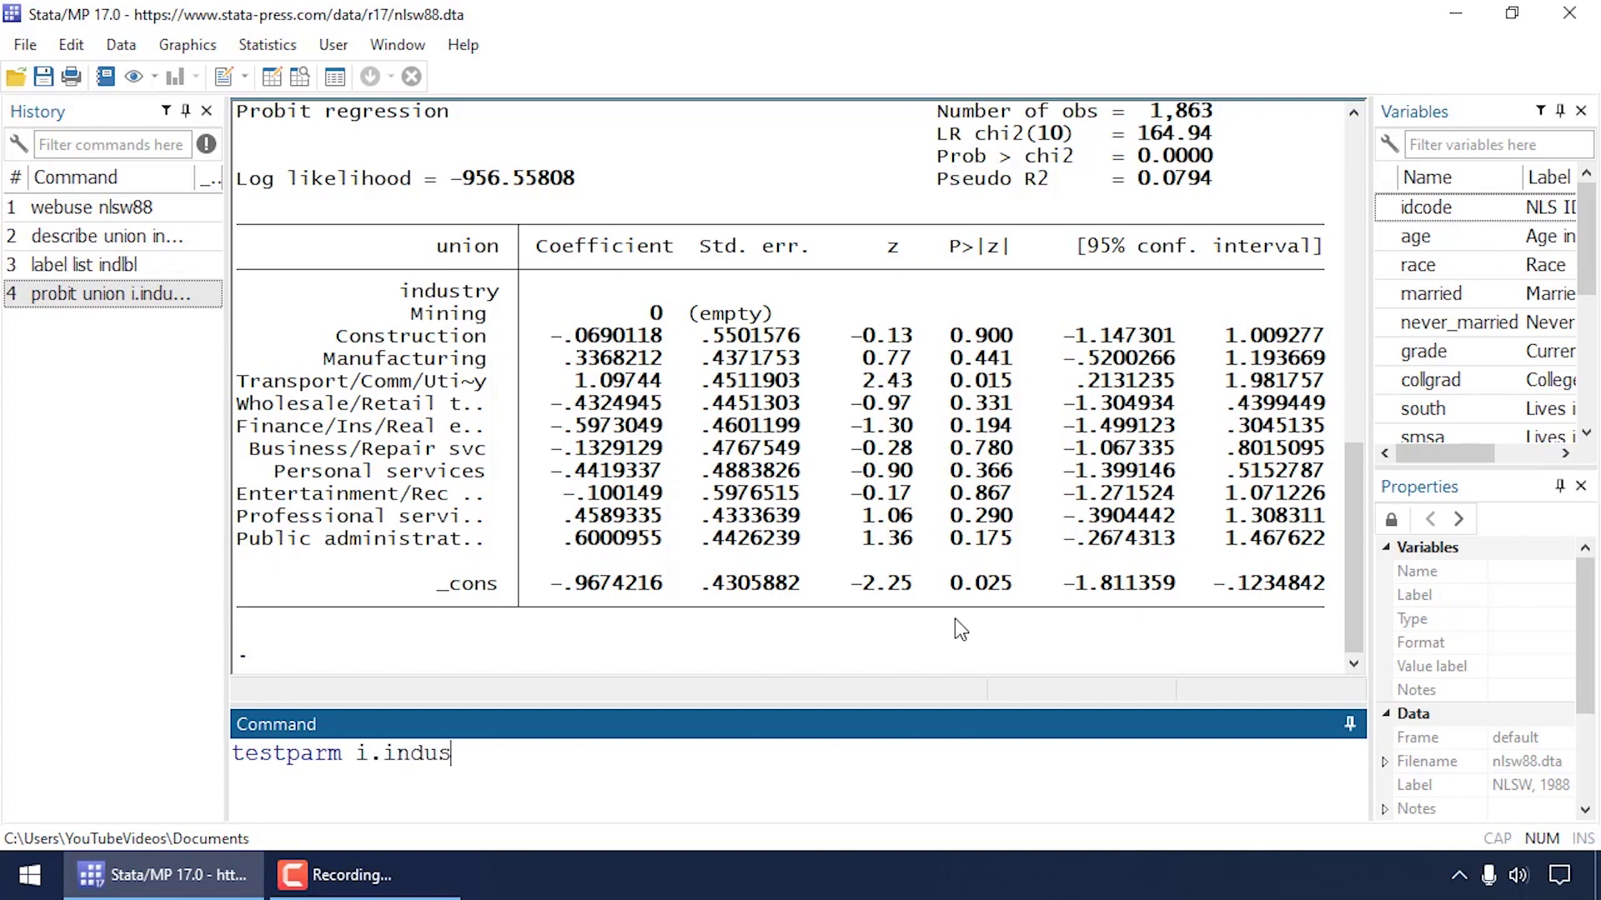
{"action": "key", "text": "Return"}
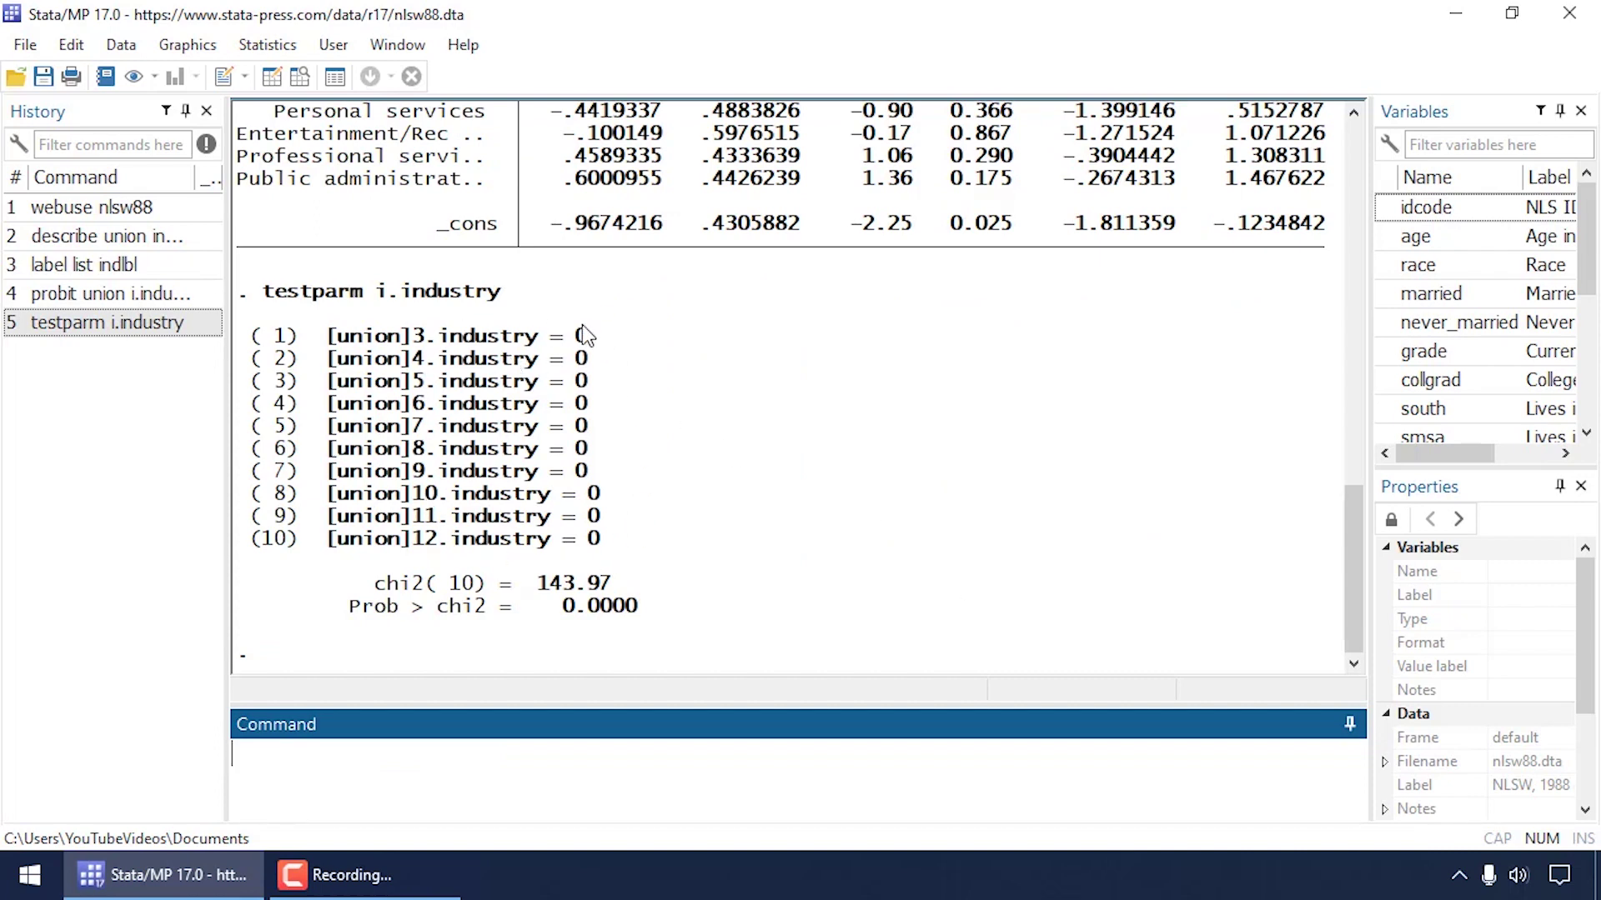
Step: Highlight the joint test's chi2(10) = 143.97 and Prob > chi2 = 0.0000 results
{"action": "left_click_drag", "start_coordinate": [373, 586], "coordinate": [612, 589]}
{"action": "left_click_drag", "start_coordinate": [350, 608], "coordinate": [647, 613]}
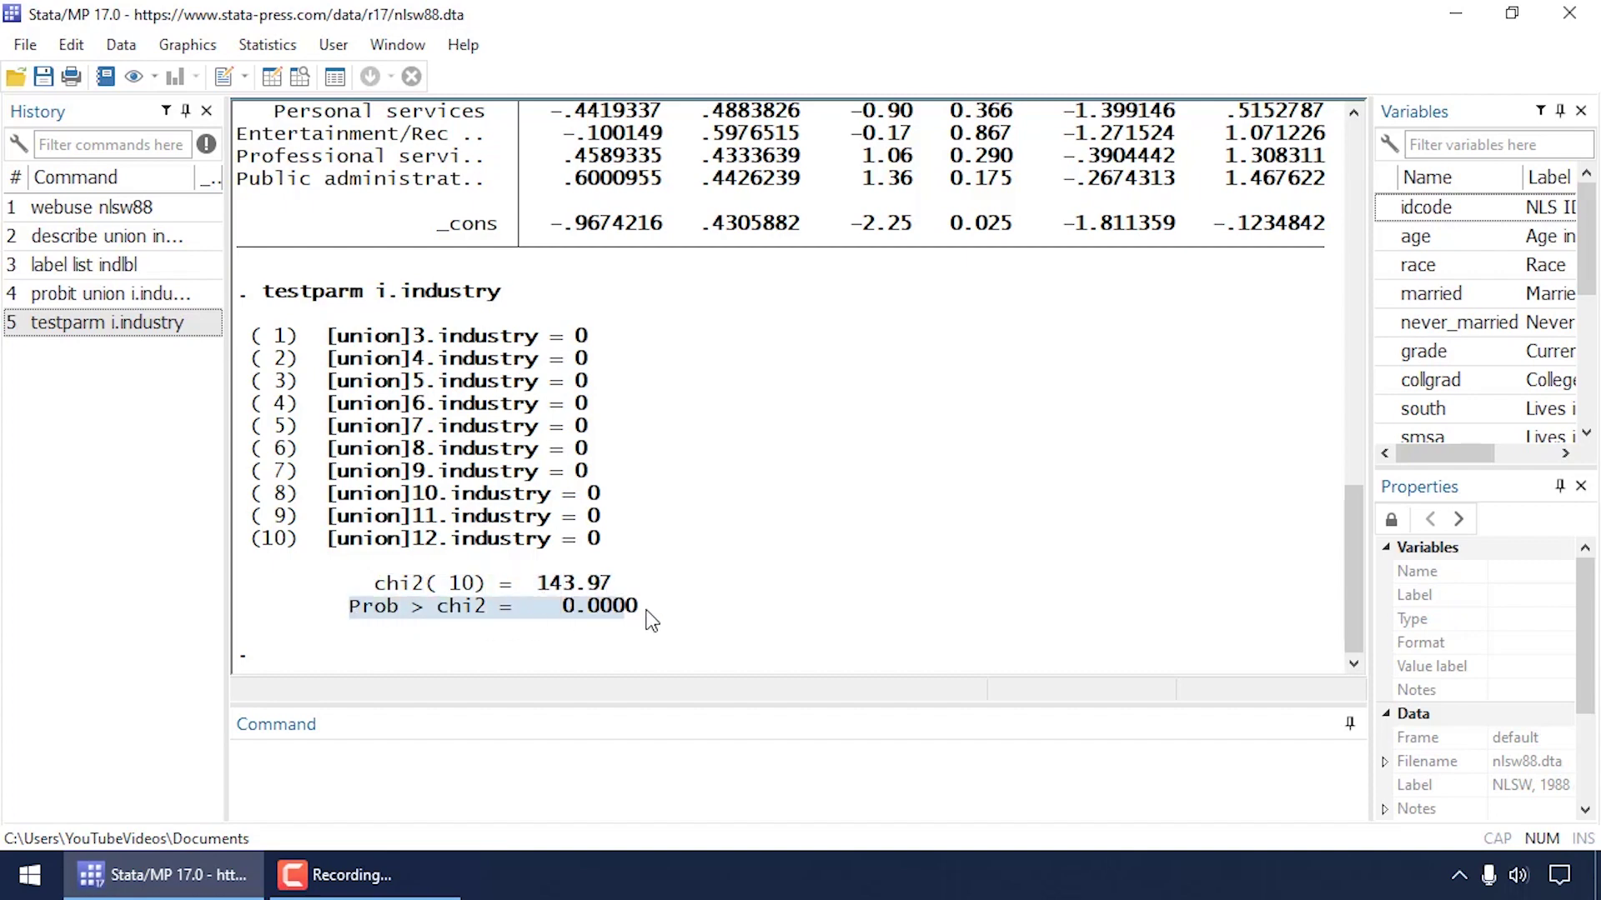
{"action": "left_click", "coordinate": [673, 608]}
{"action": "scroll", "coordinate": [659, 597], "scroll_direction": "up", "scroll_amount": 4}
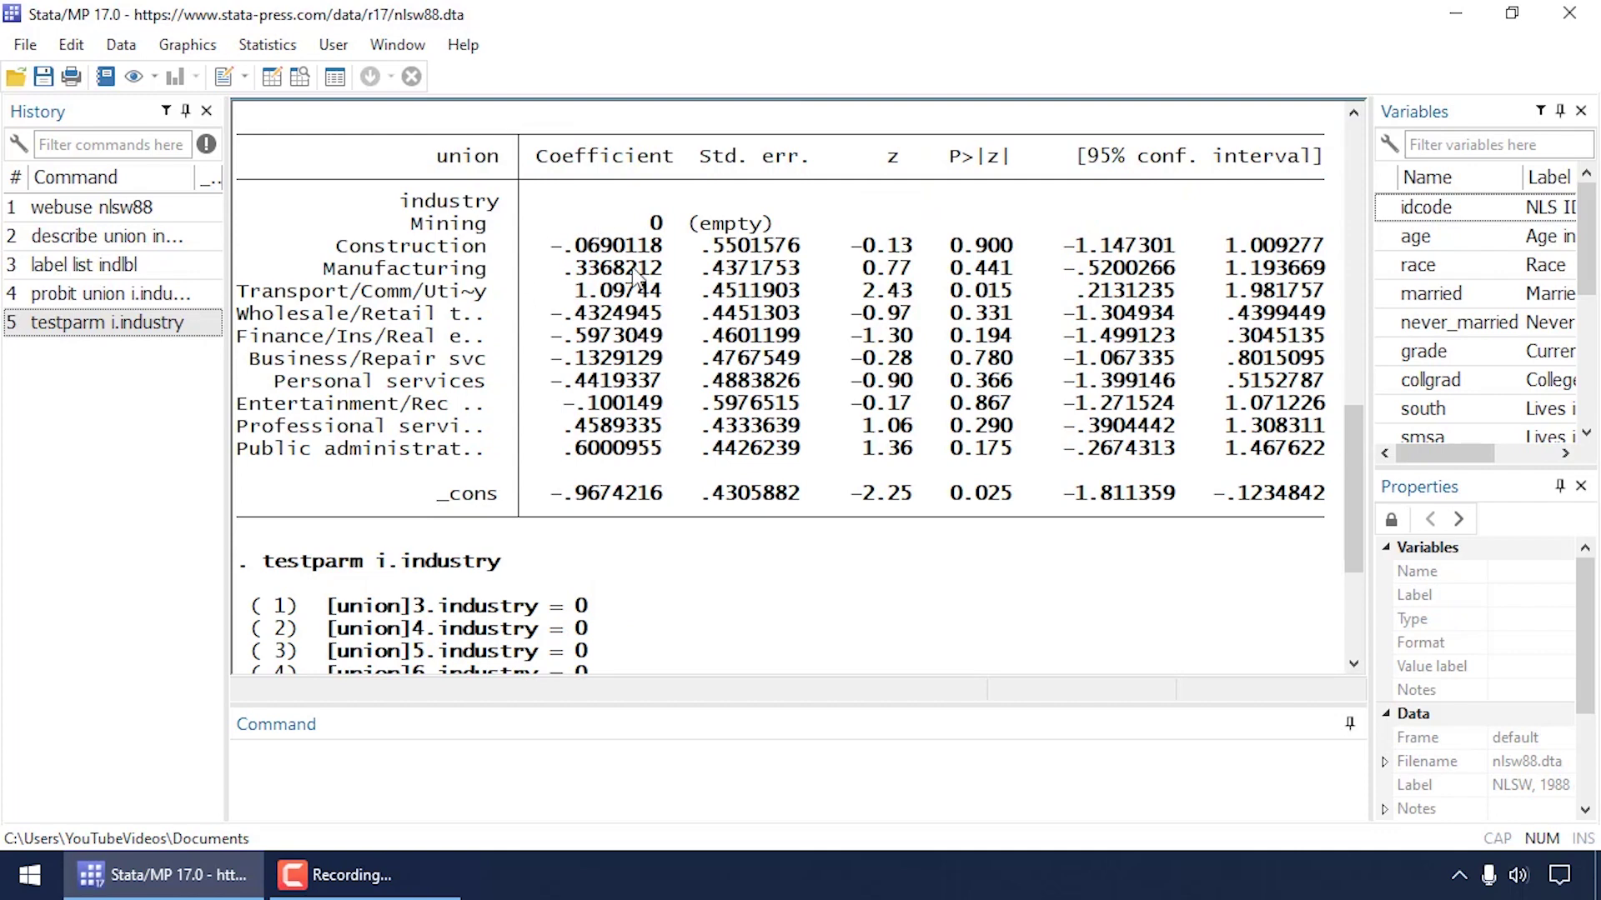
{"action": "scroll", "coordinate": [621, 277], "scroll_direction": "down", "scroll_amount": 4}
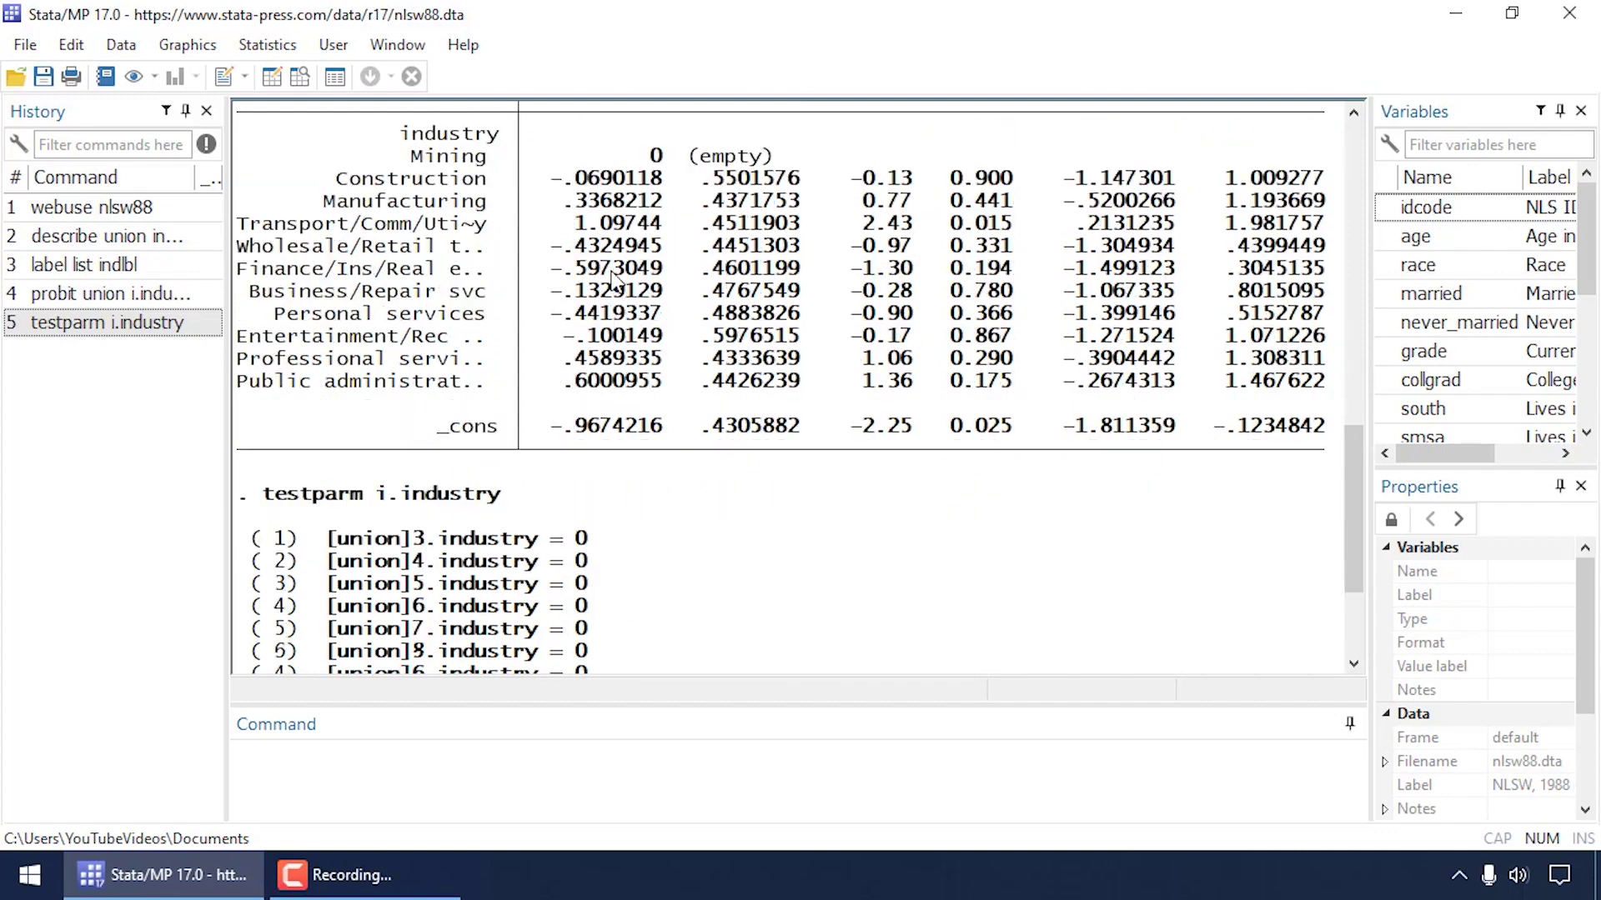
{"action": "left_click", "coordinate": [242, 47]}
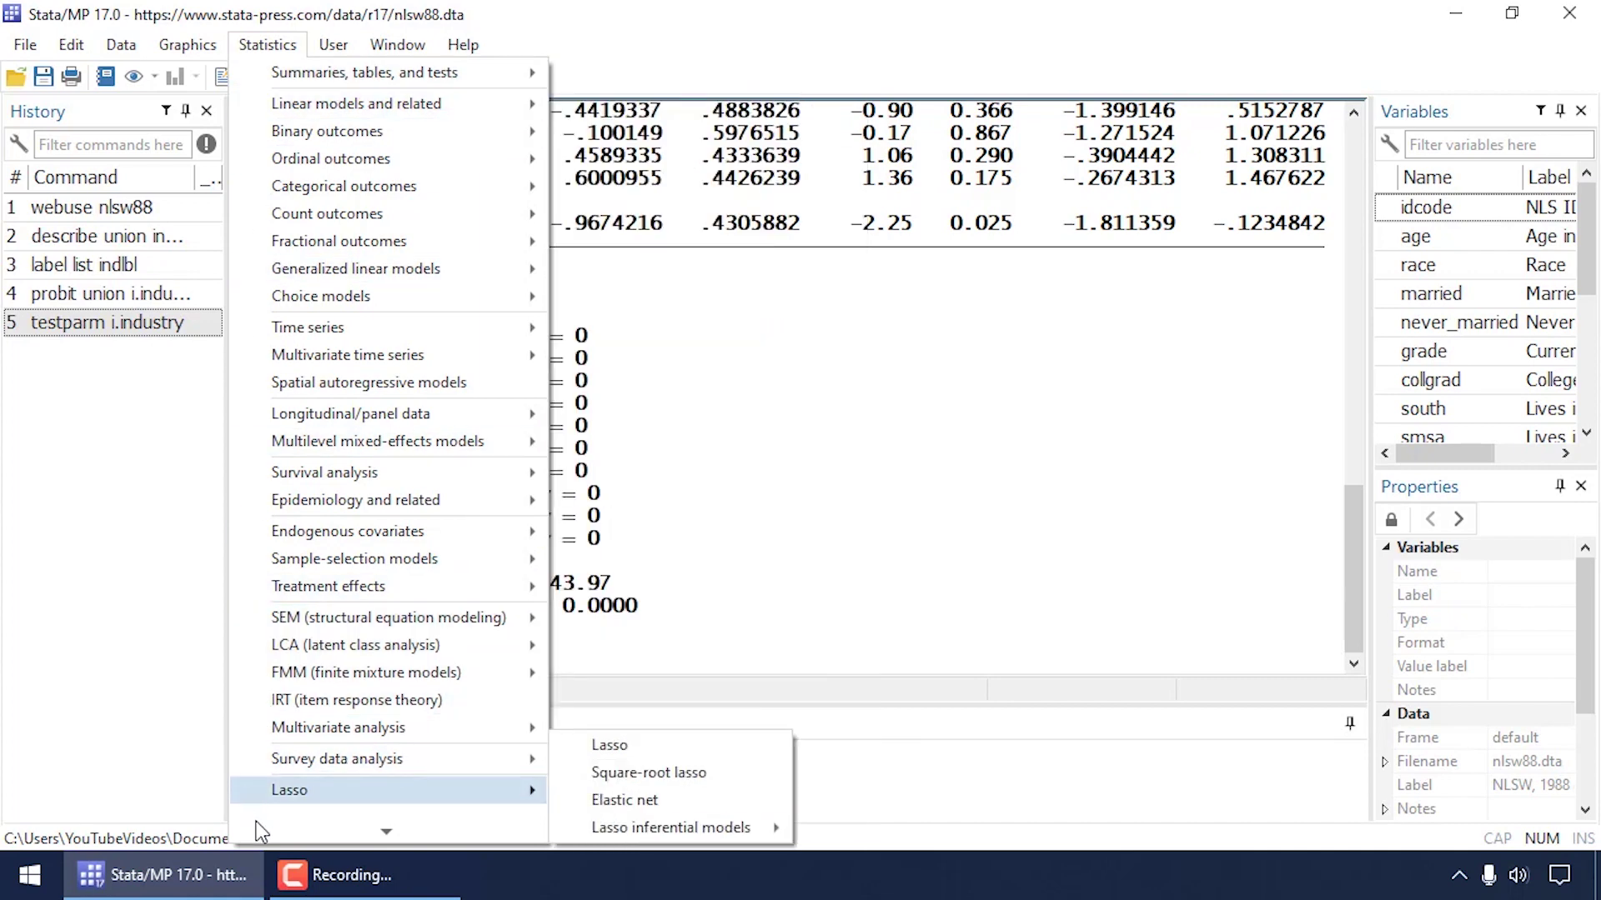
Step: Launch margins from the Postestimation Selector's Marginal effects > Basic and low-dimensional analysis
{"action": "mouse_move", "coordinate": [257, 832]}
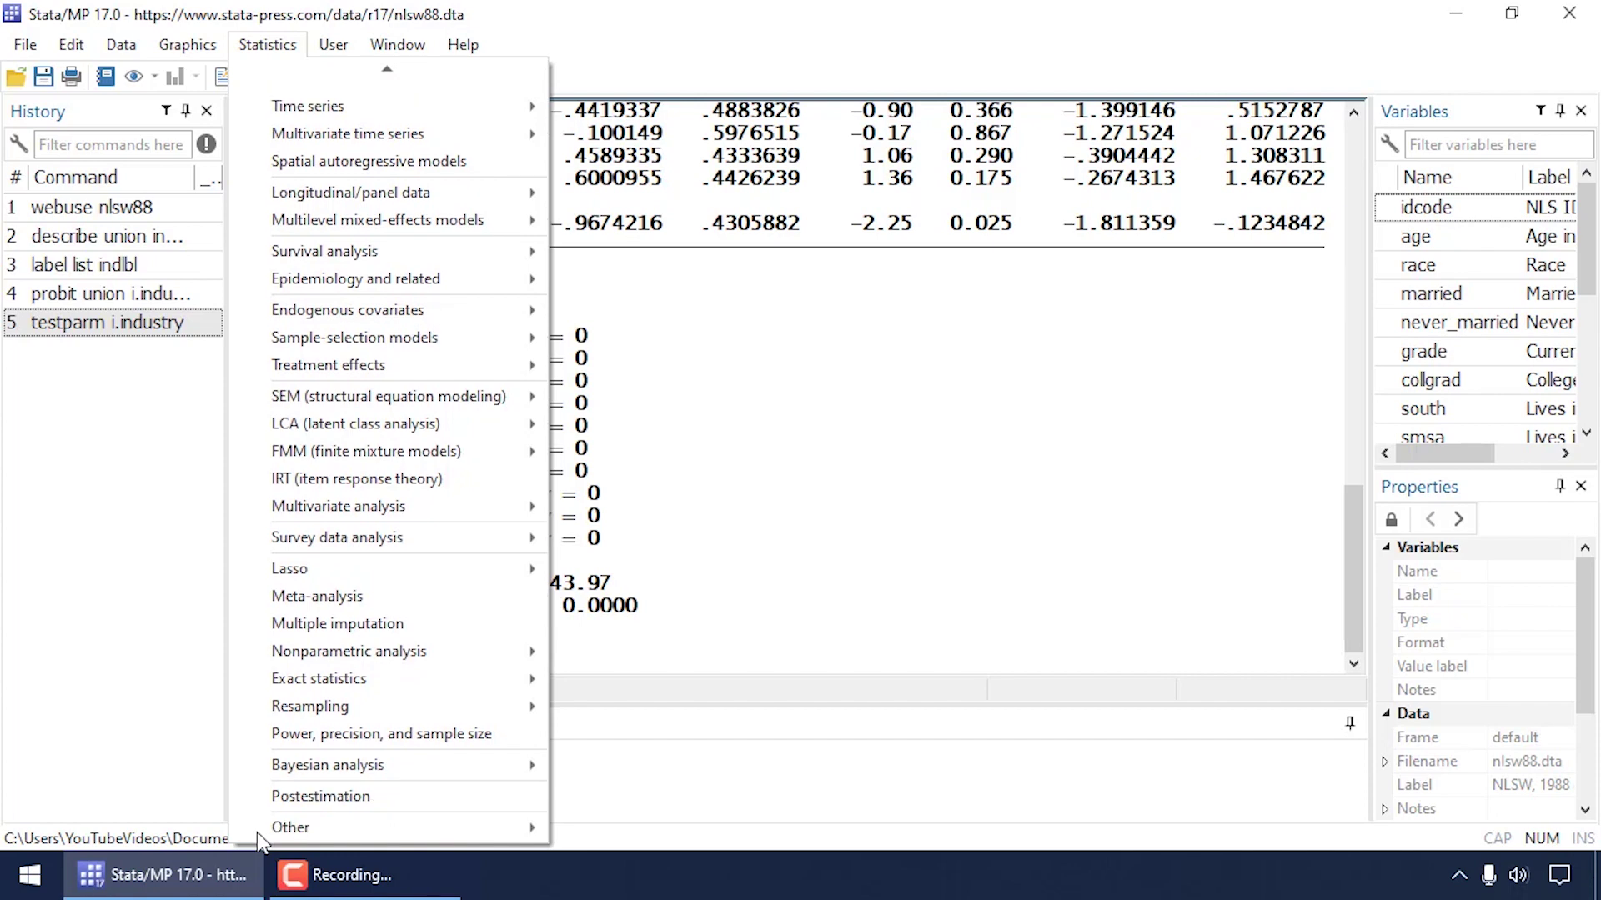
{"action": "left_click", "coordinate": [320, 796]}
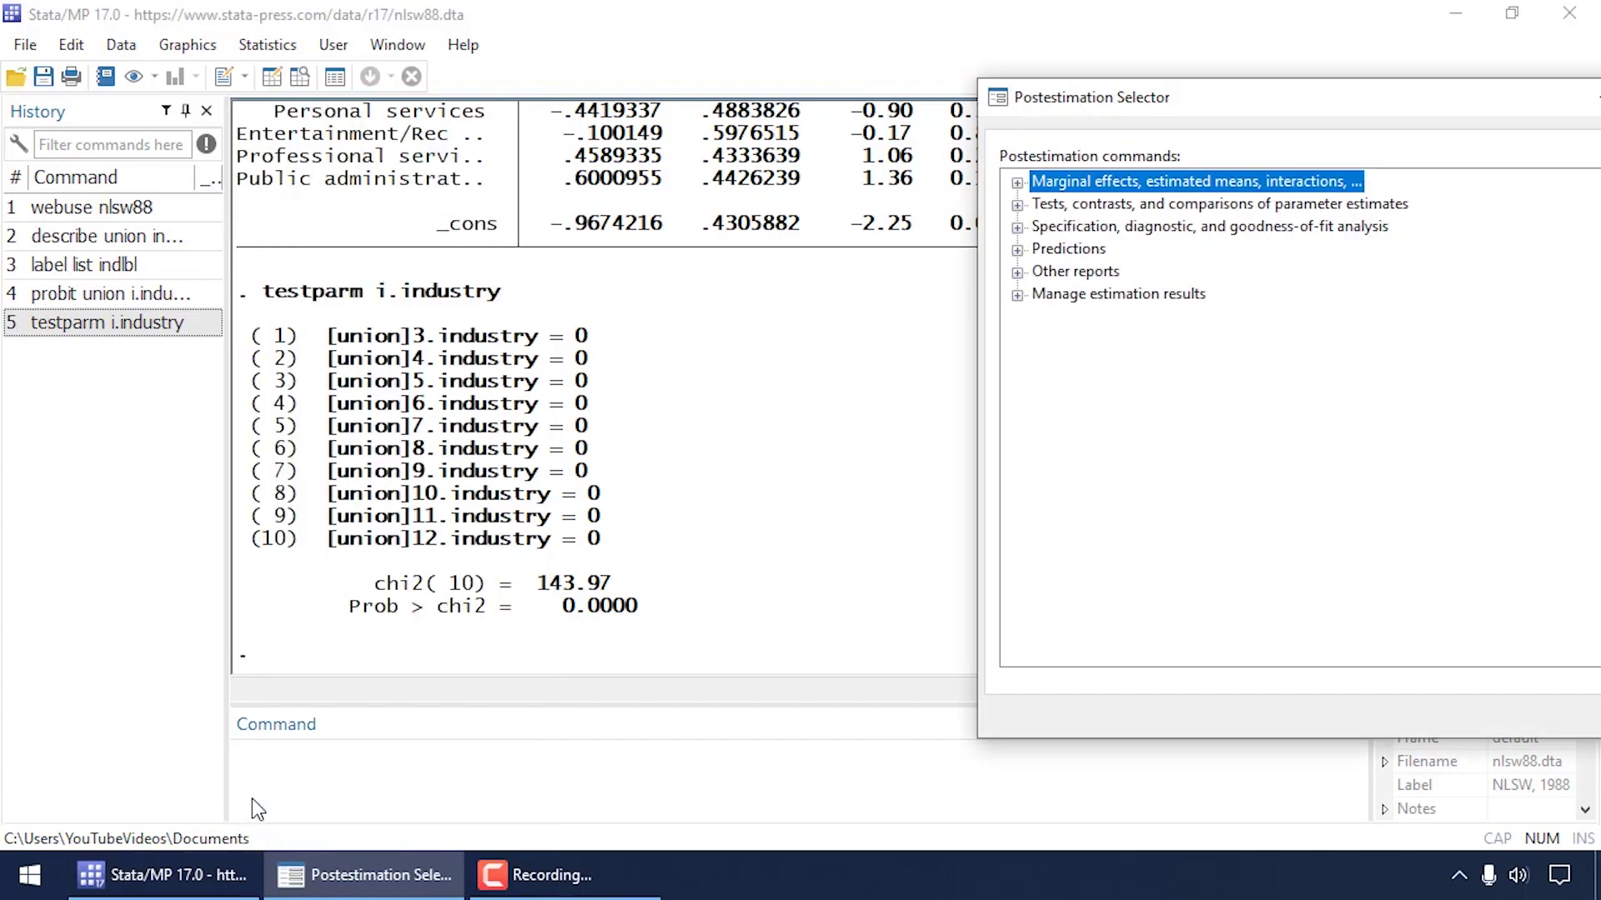
{"action": "left_click_drag", "start_coordinate": [1248, 92], "coordinate": [1097, 54]}
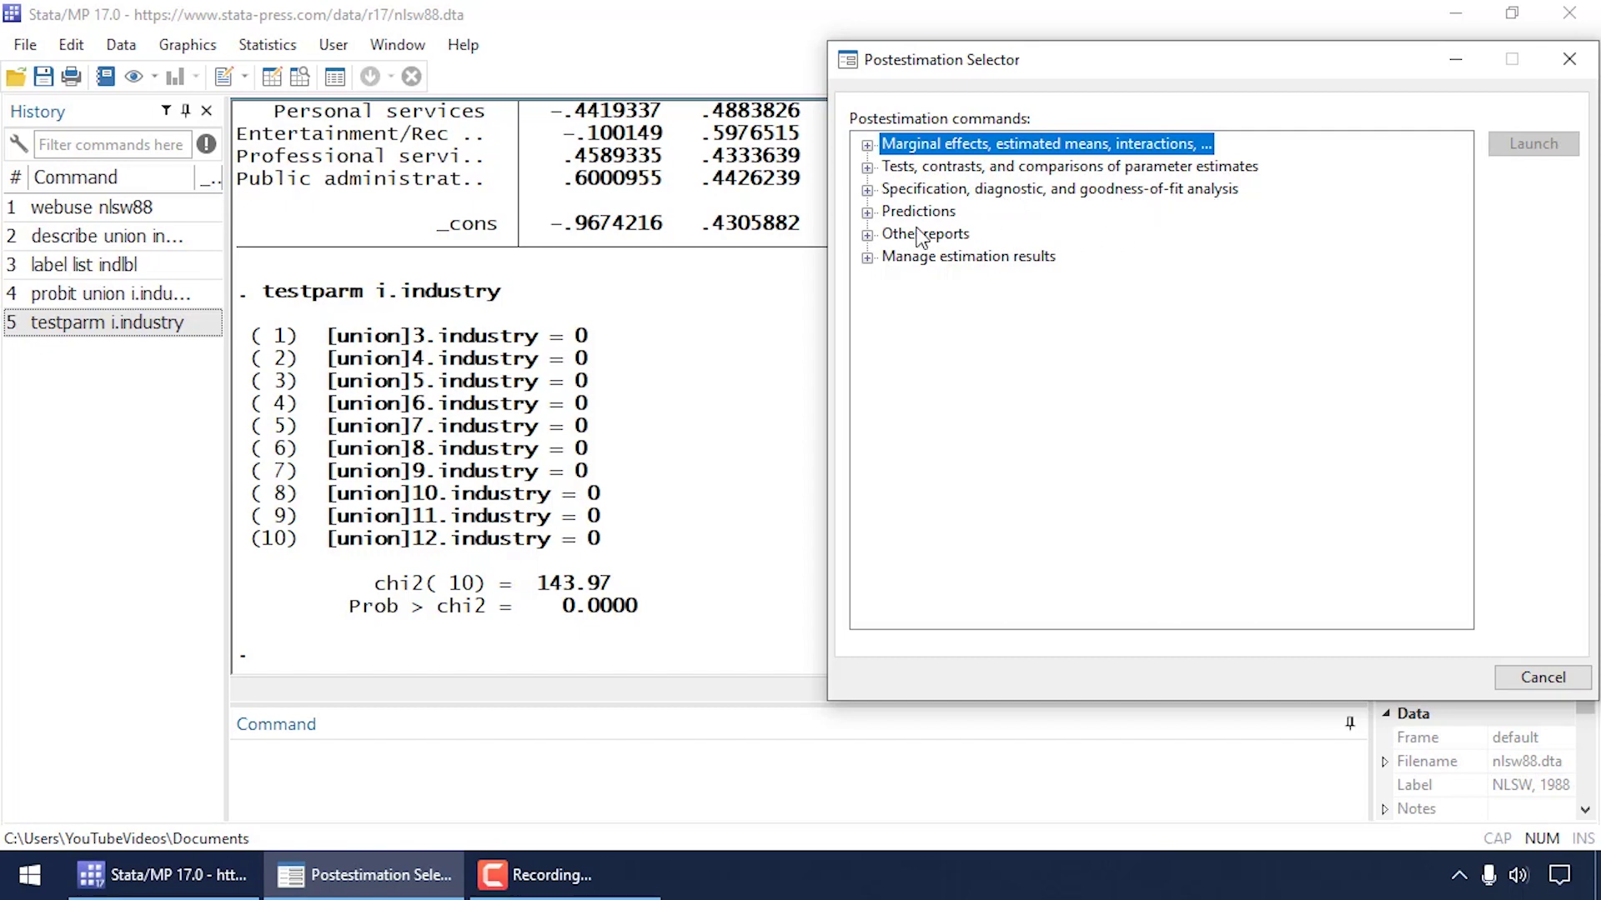
{"action": "left_click", "coordinate": [867, 147]}
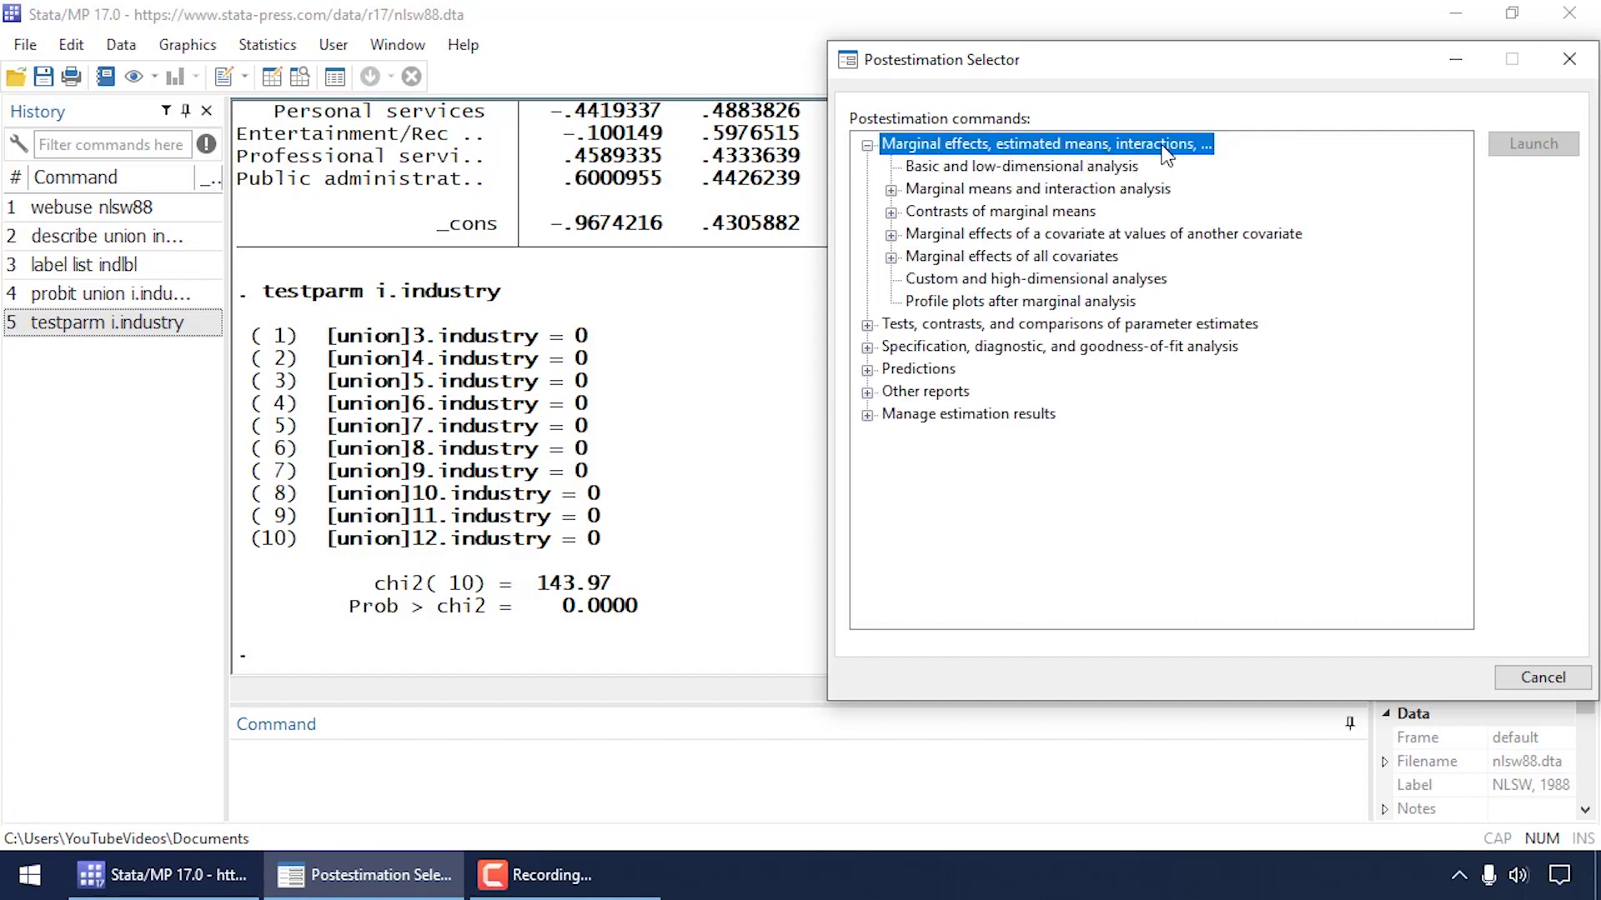
{"action": "left_click", "coordinate": [1094, 169]}
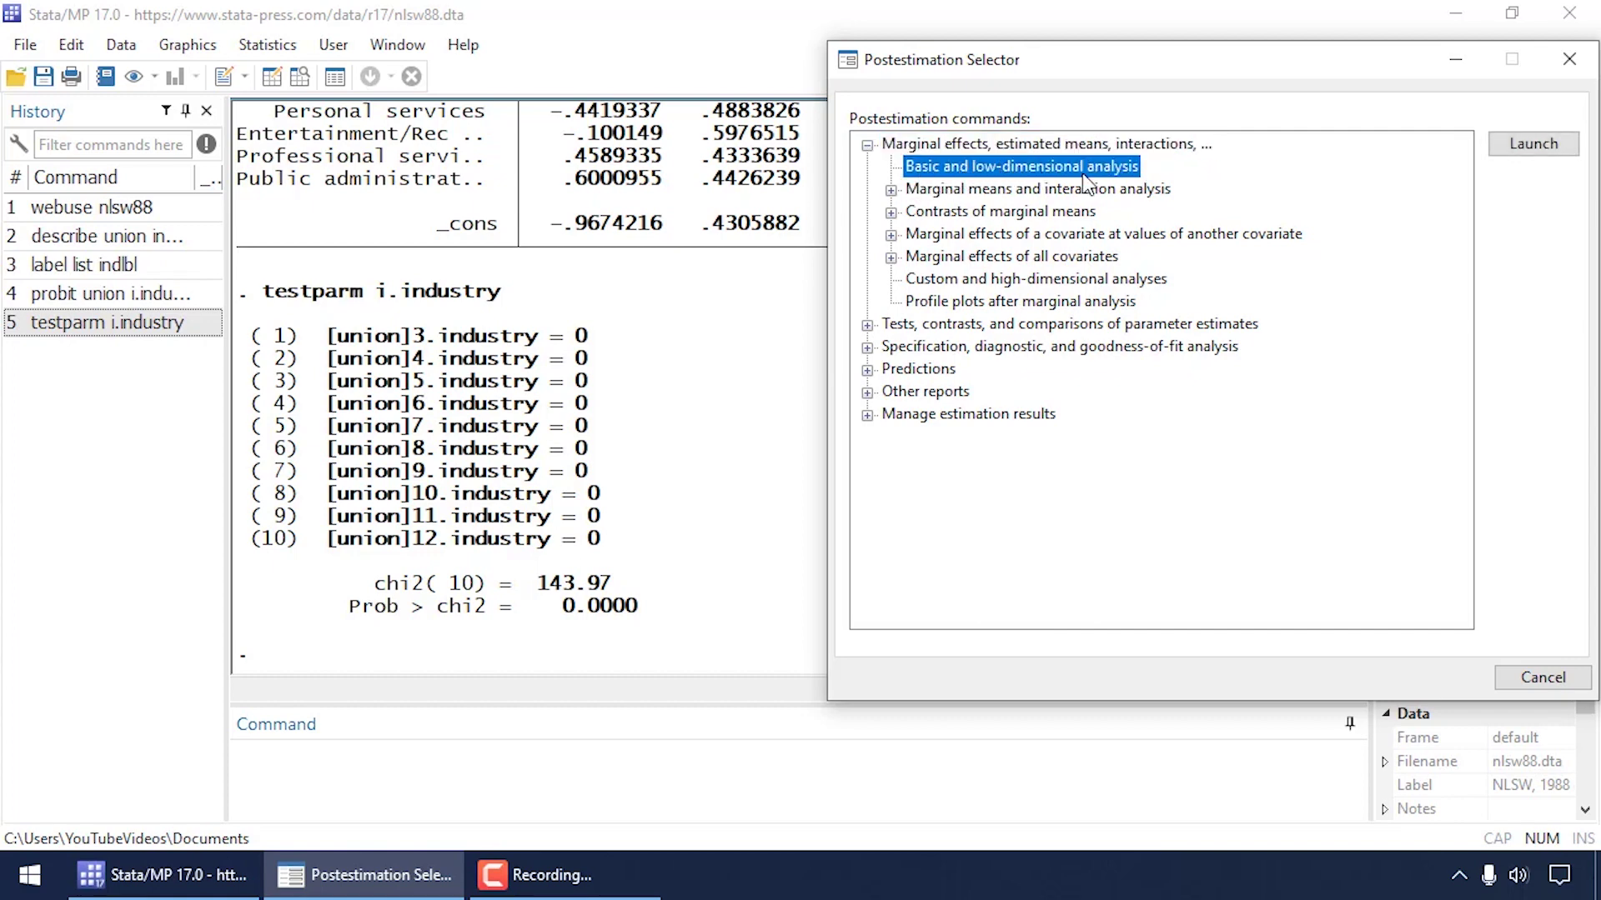
{"action": "left_click", "coordinate": [1532, 148]}
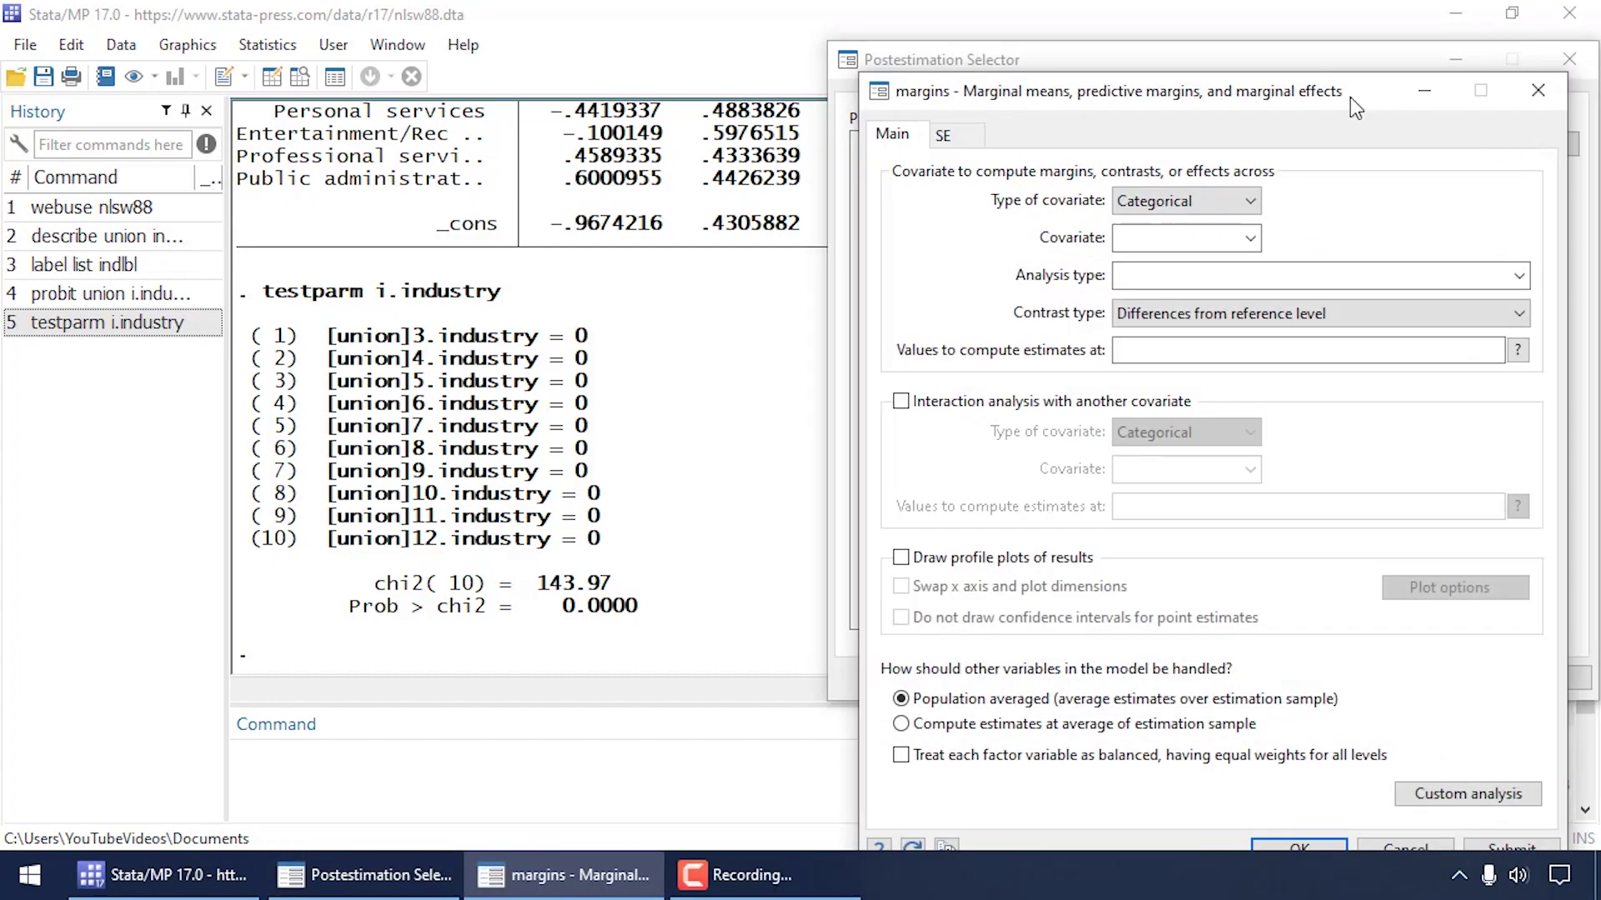
Step: Run margins with industry as a categorical covariate and Marginal means as the analysis type
{"action": "left_click_drag", "start_coordinate": [1349, 96], "coordinate": [1366, 70]}
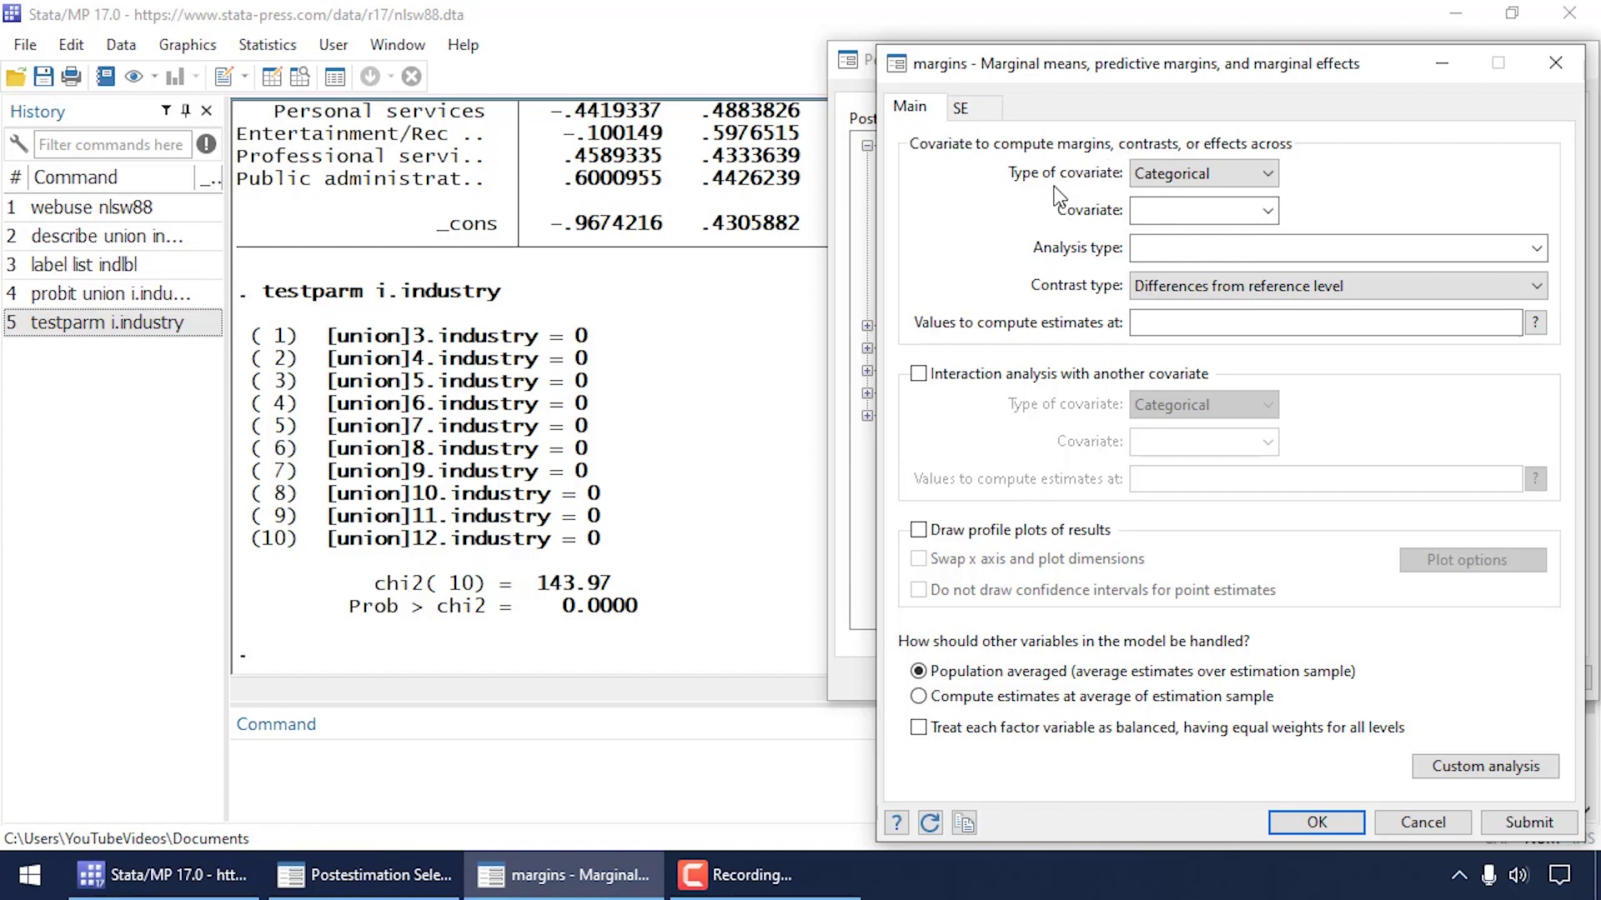
{"action": "left_click", "coordinate": [1268, 172]}
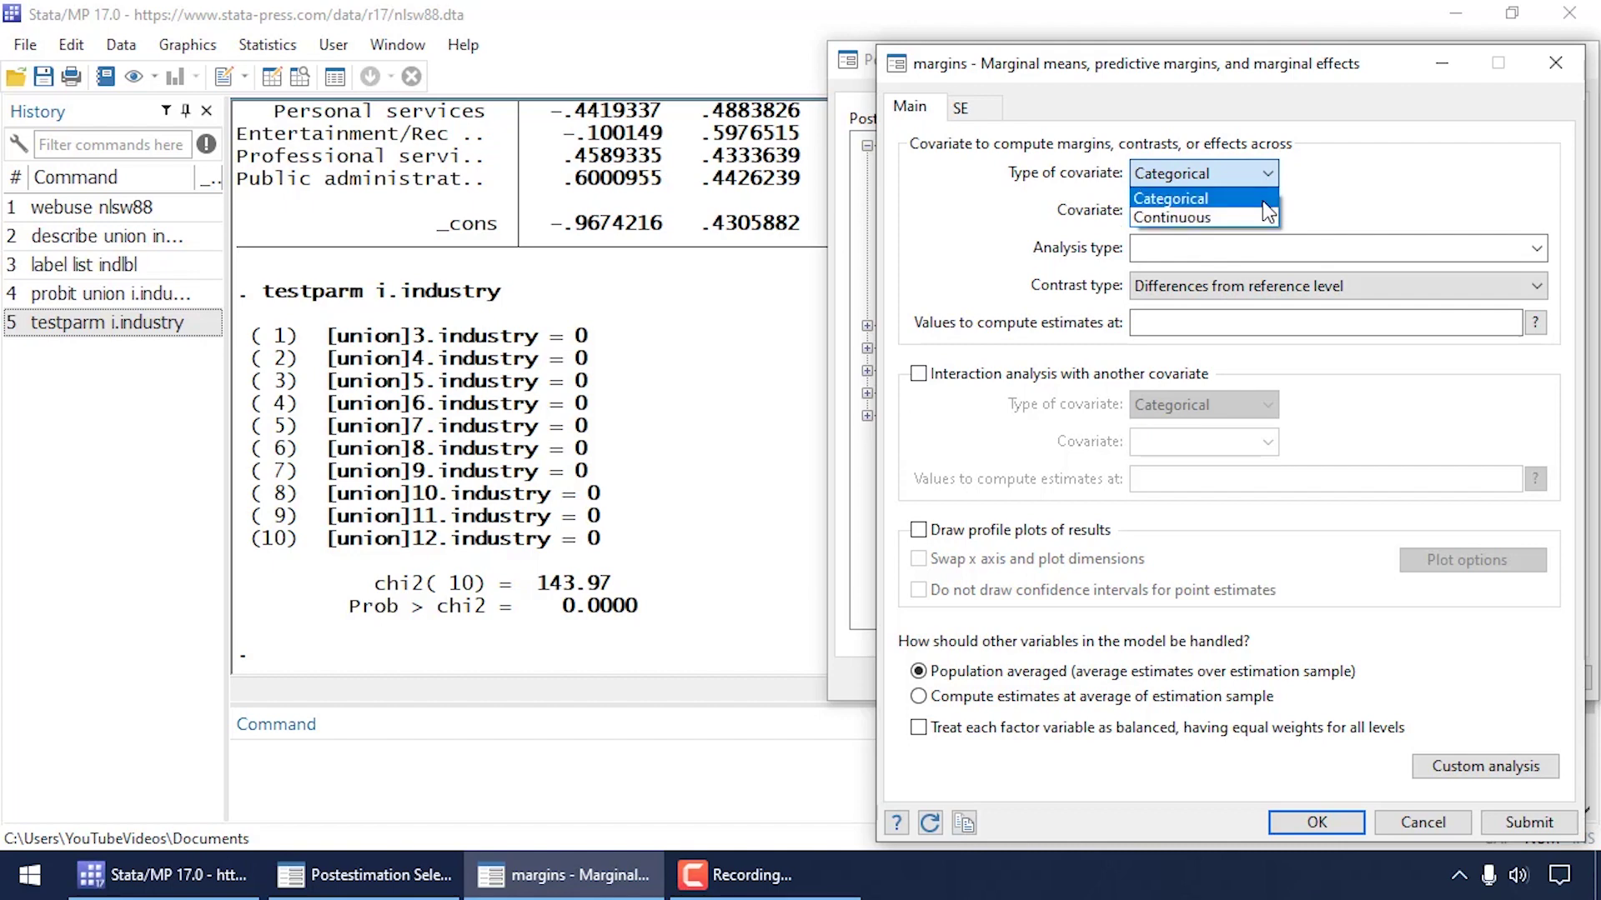
{"action": "left_click", "coordinate": [1263, 200]}
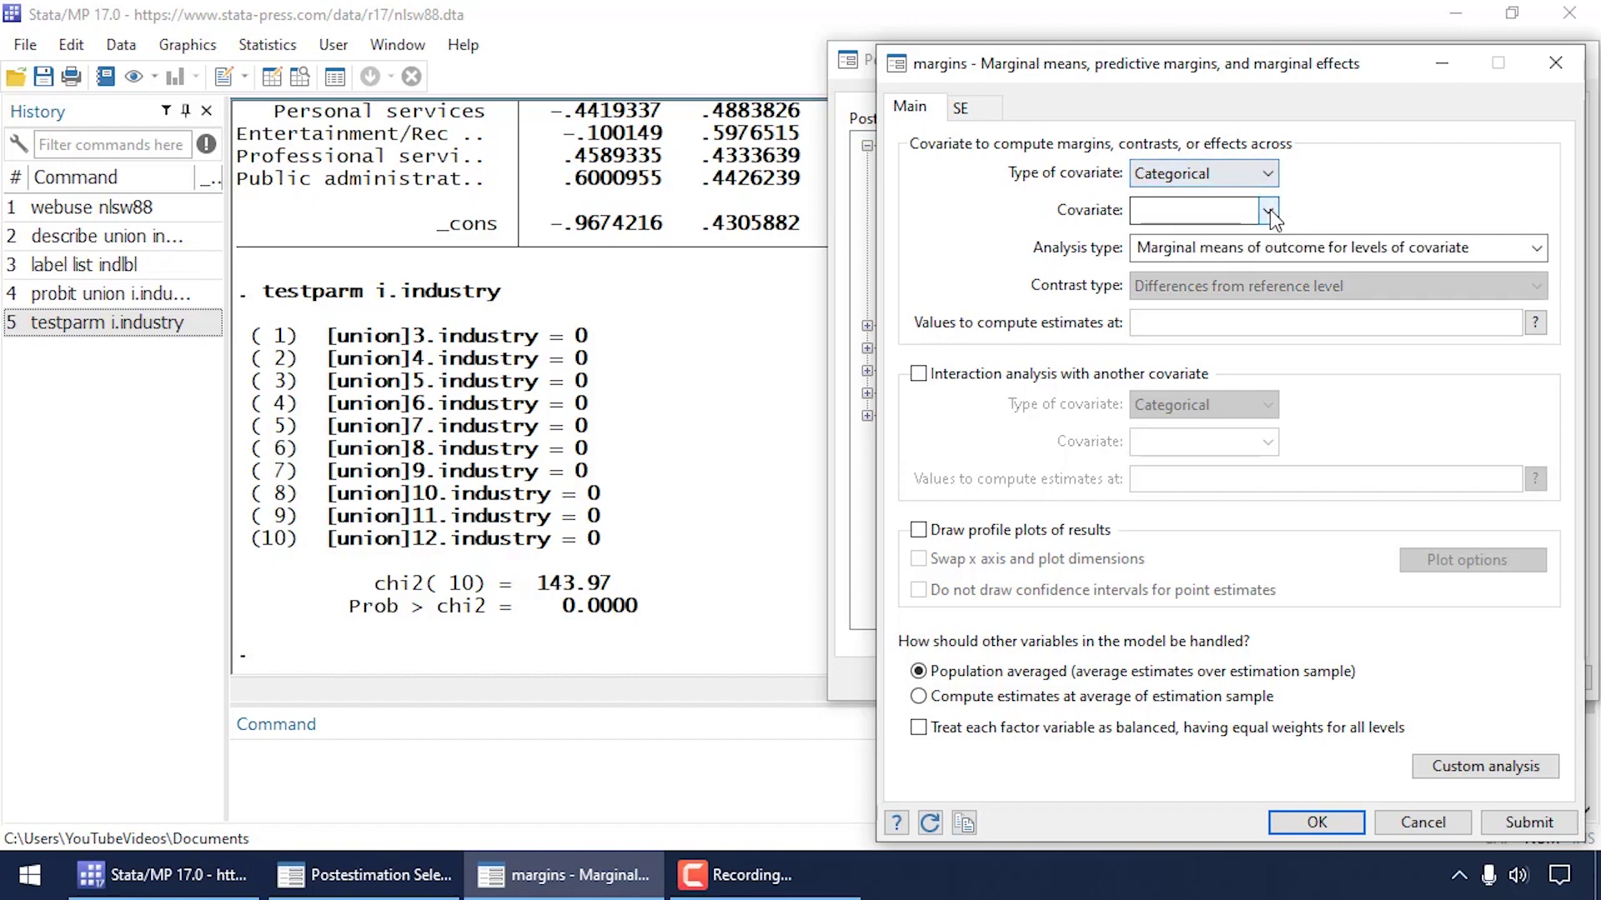
{"action": "left_click", "coordinate": [1268, 210]}
{"action": "left_click", "coordinate": [1231, 236]}
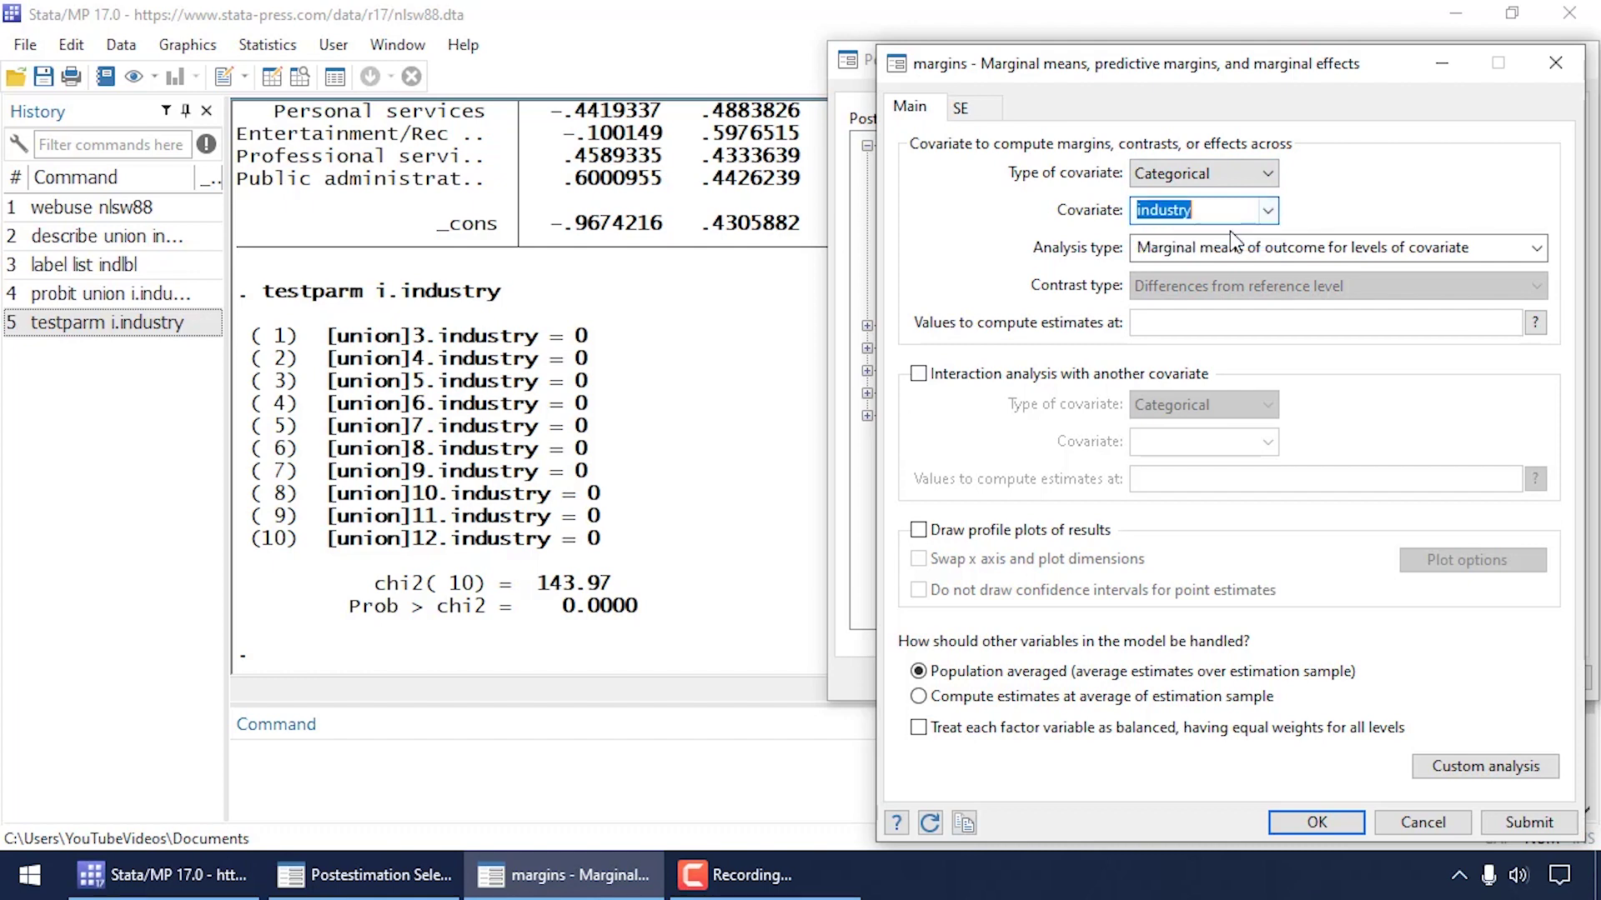
{"action": "left_click", "coordinate": [1535, 249]}
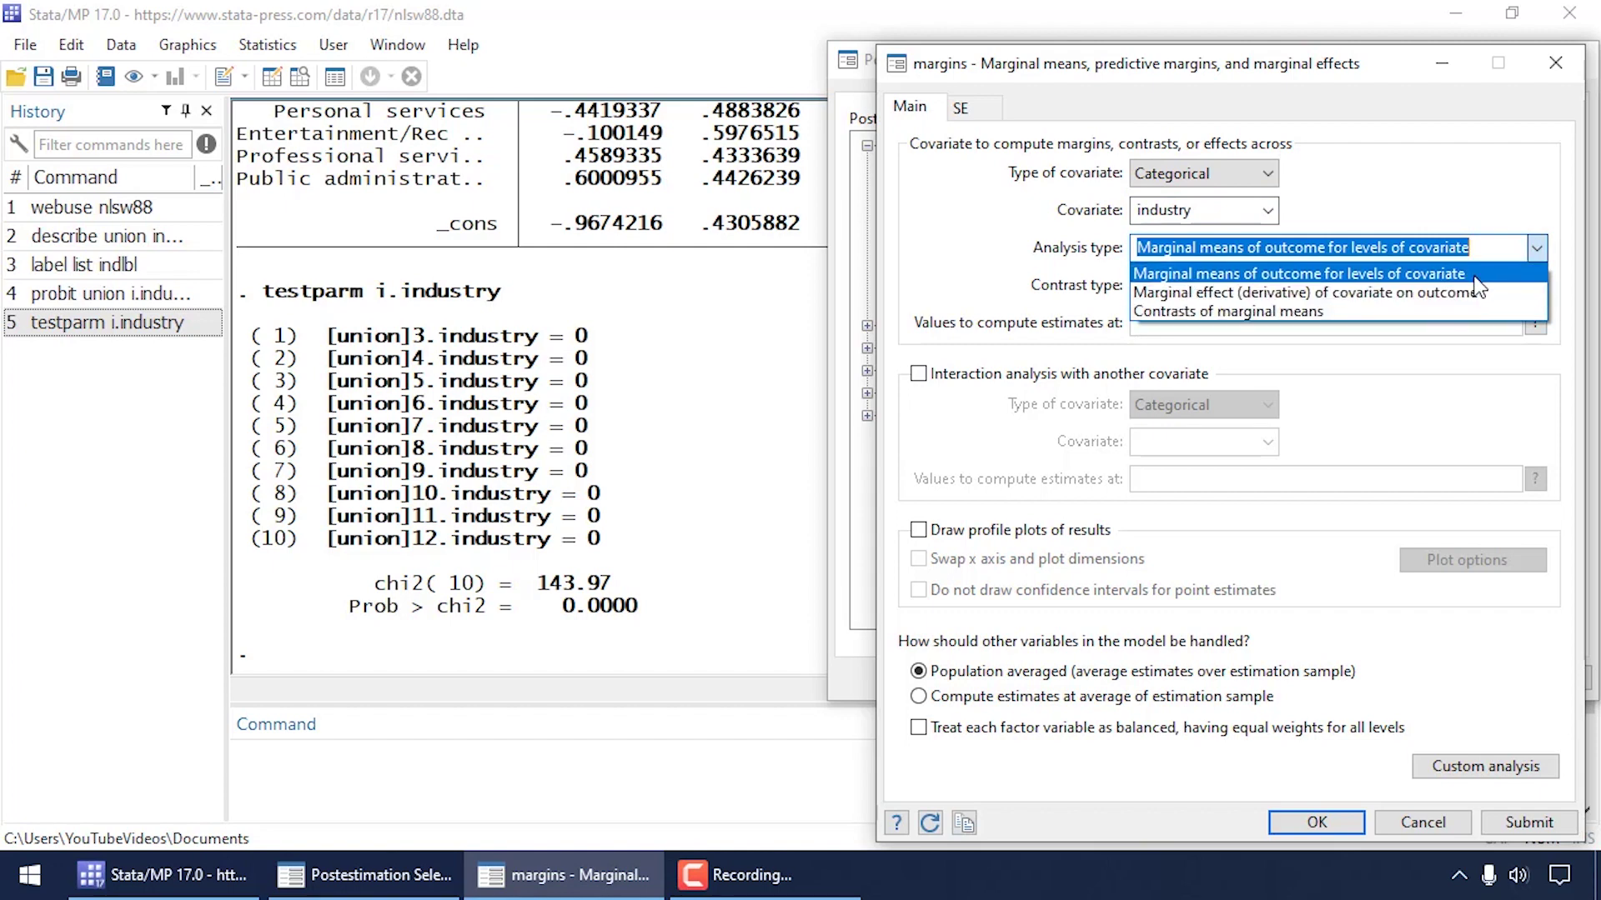
{"action": "left_click", "coordinate": [1537, 247]}
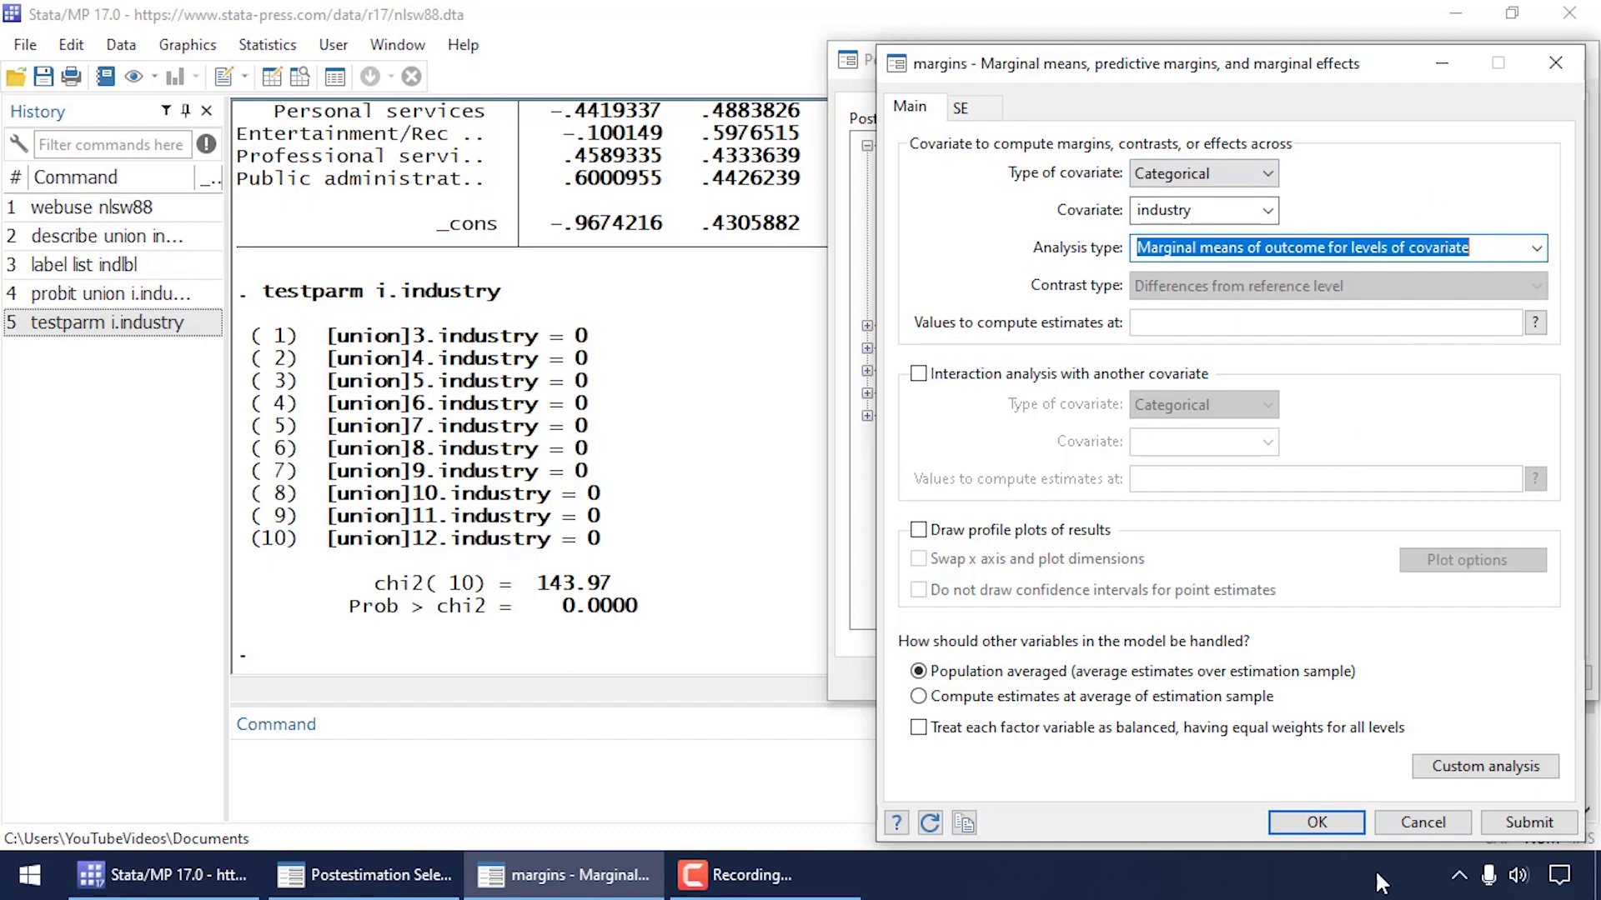
{"action": "left_click", "coordinate": [1322, 822]}
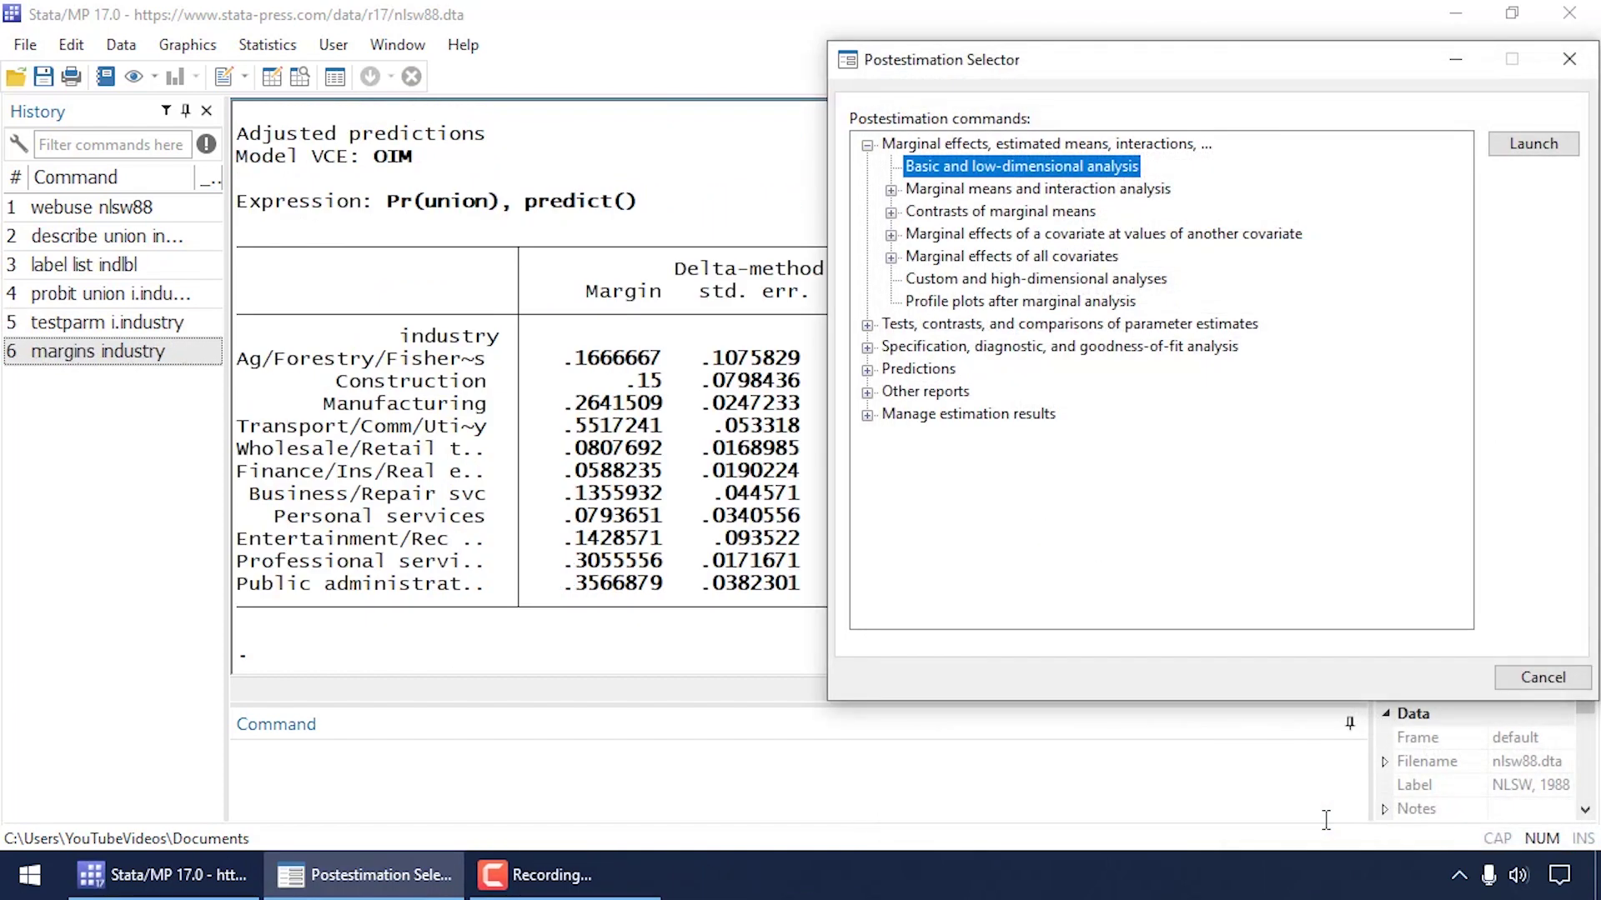
Step: Review the margins table behind the selector and select Profile plots after marginal analysis
{"action": "left_click_drag", "start_coordinate": [891, 56], "coordinate": [1344, 96]}
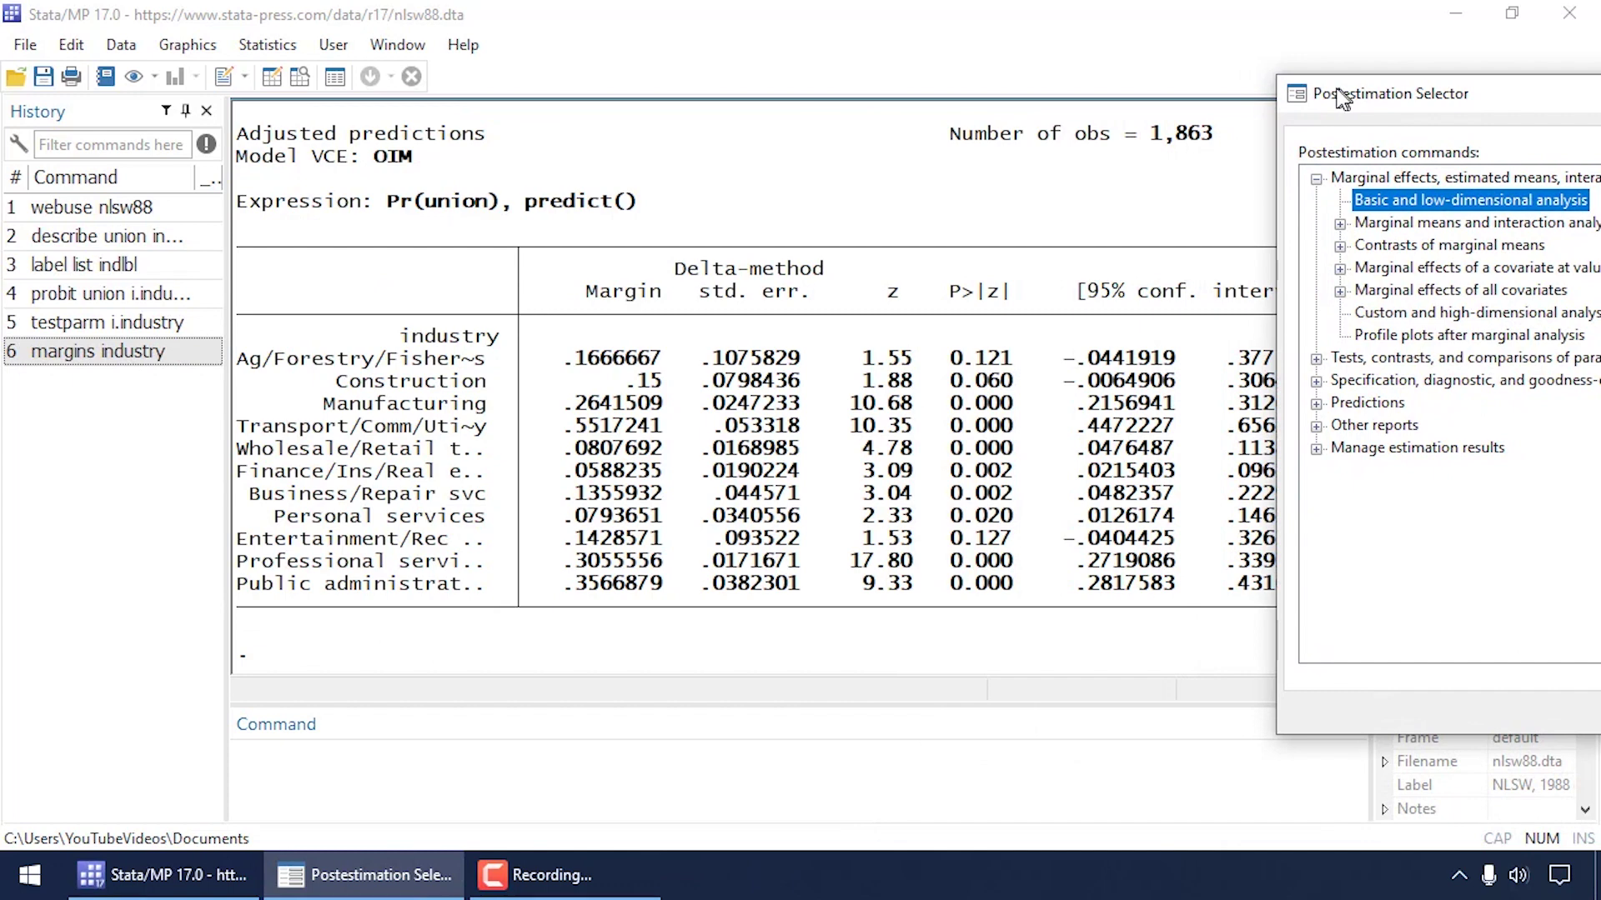
{"action": "scroll", "coordinate": [311, 362], "scroll_direction": "up", "scroll_amount": 3}
{"action": "left_click_drag", "start_coordinate": [1365, 101], "coordinate": [911, 71]}
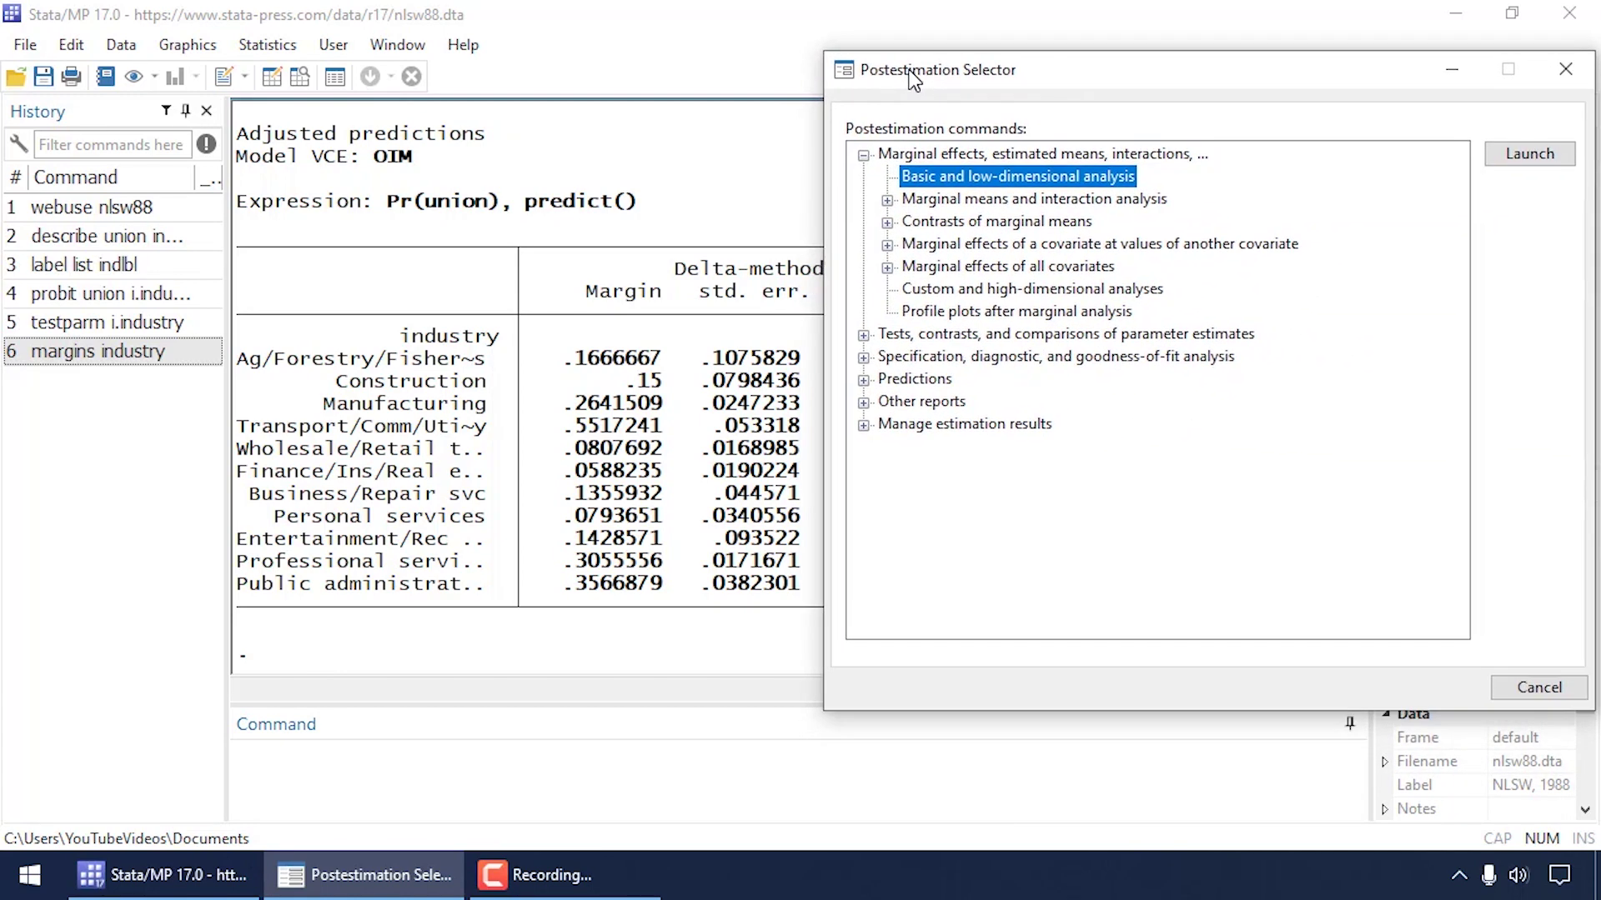
{"action": "left_click", "coordinate": [958, 313]}
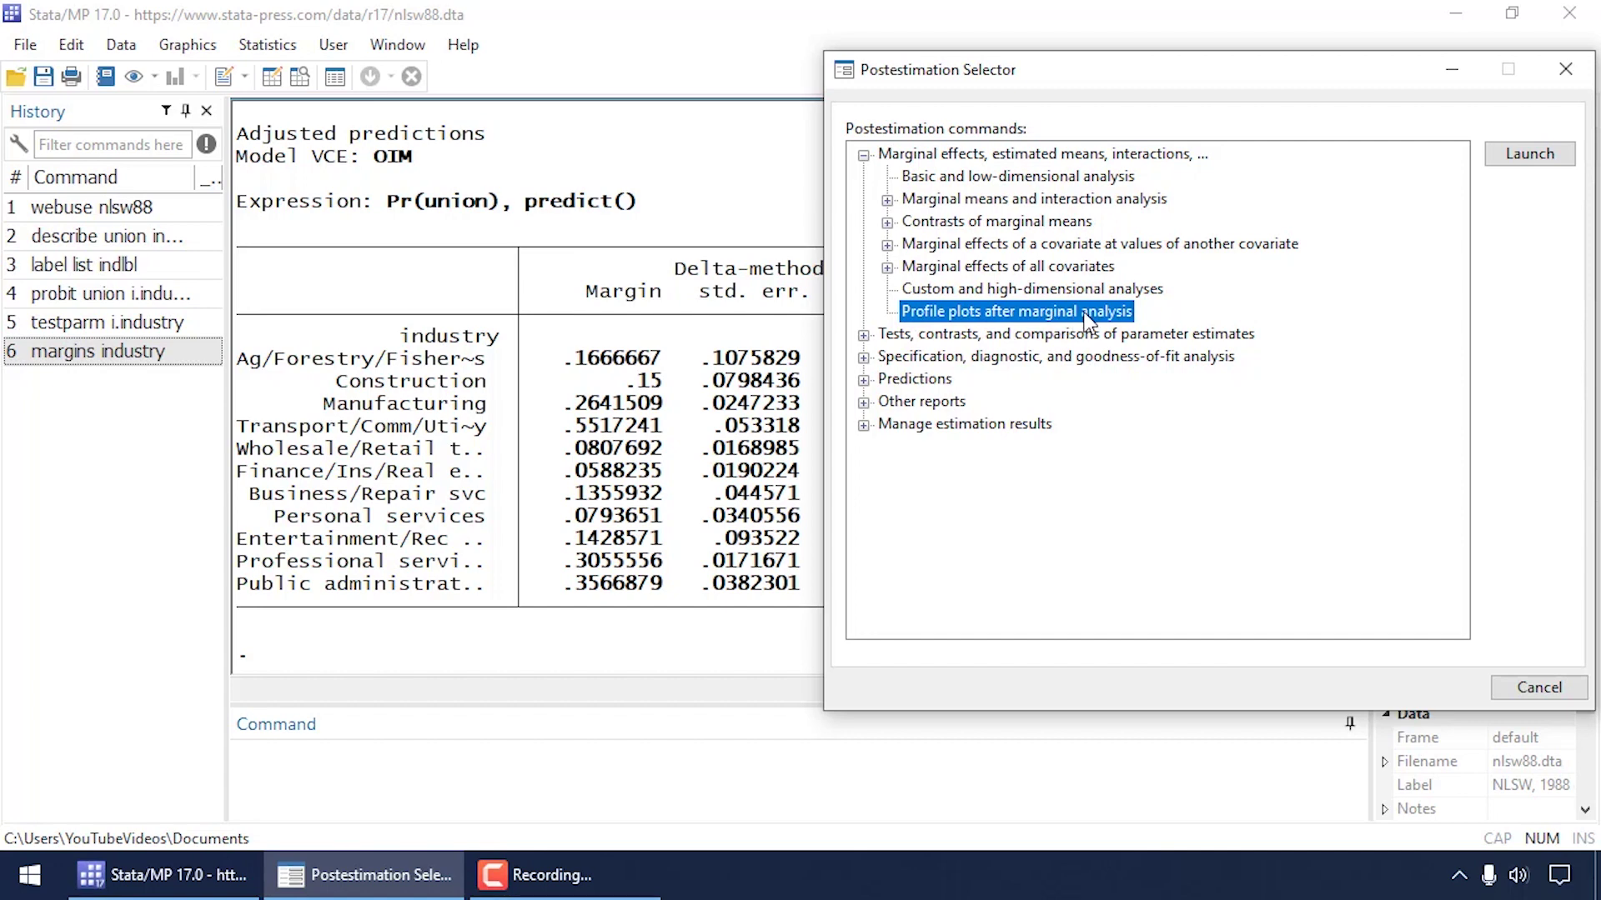
Step: Launch marginsplot with industry defining the x axis and submit the plot
{"action": "left_click", "coordinate": [1529, 153]}
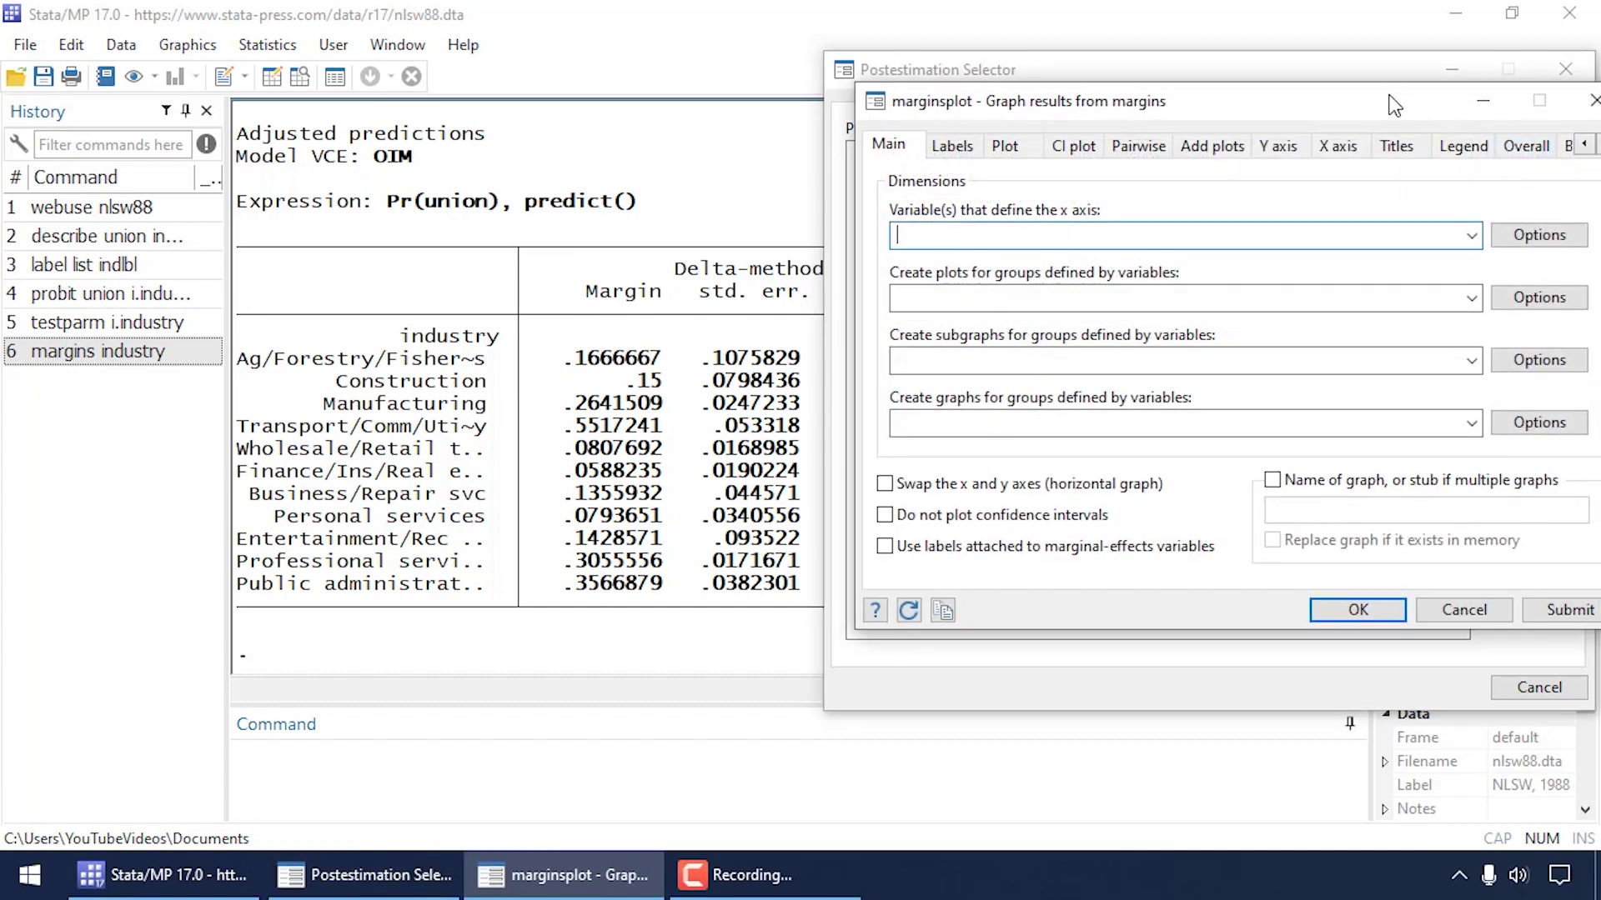
{"action": "left_click_drag", "start_coordinate": [1393, 104], "coordinate": [1359, 62]}
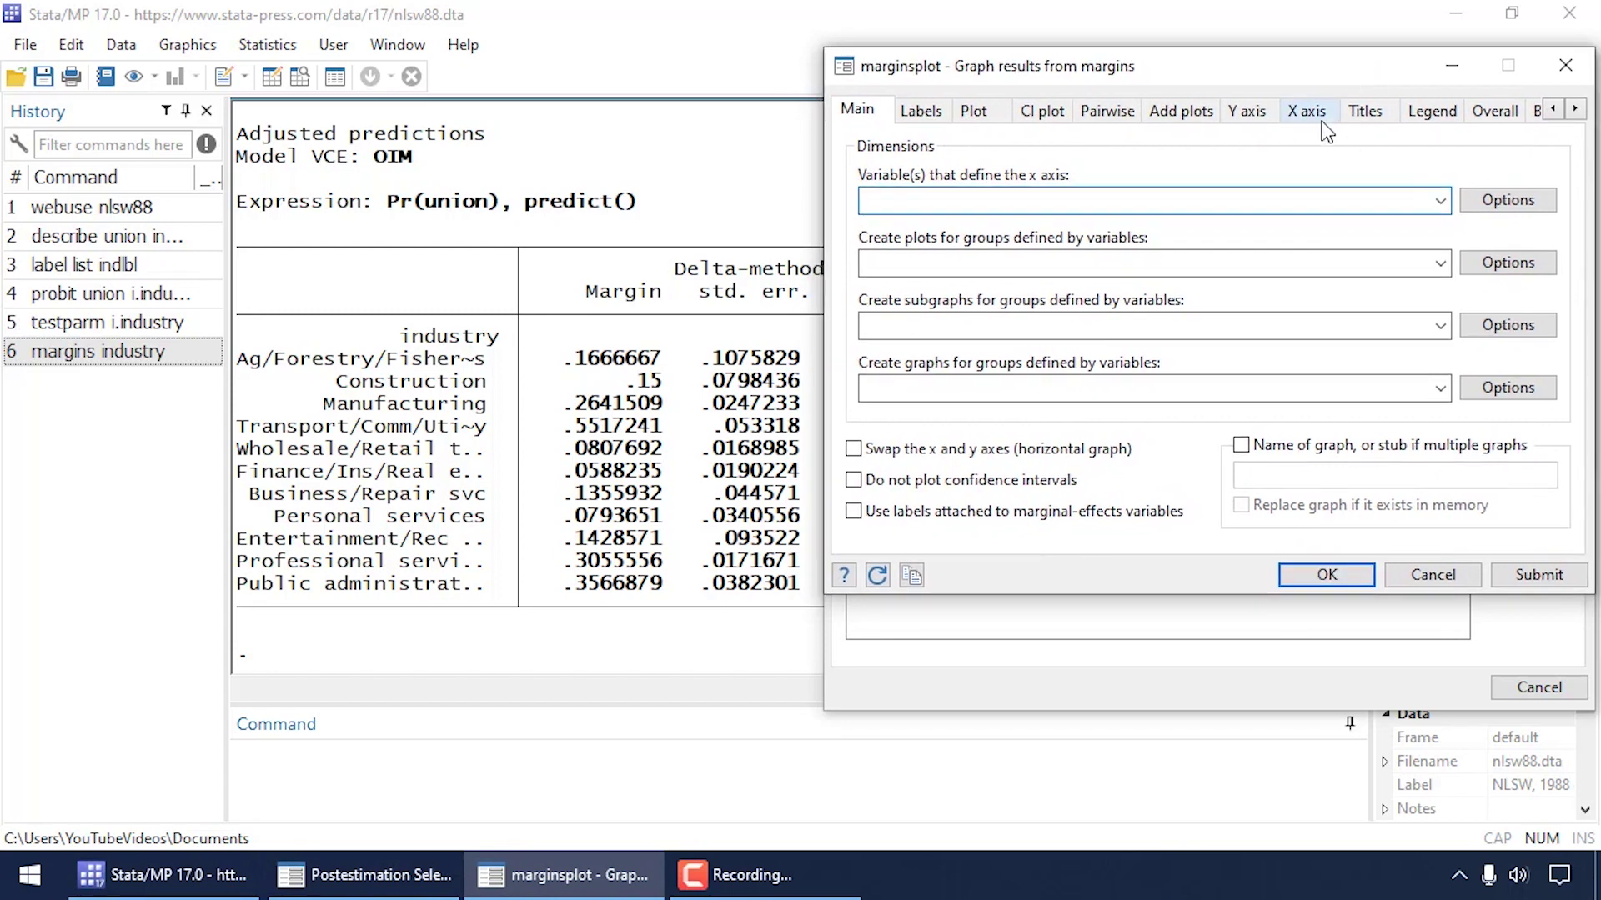
{"action": "left_click", "coordinate": [1439, 200]}
{"action": "left_click", "coordinate": [1408, 227]}
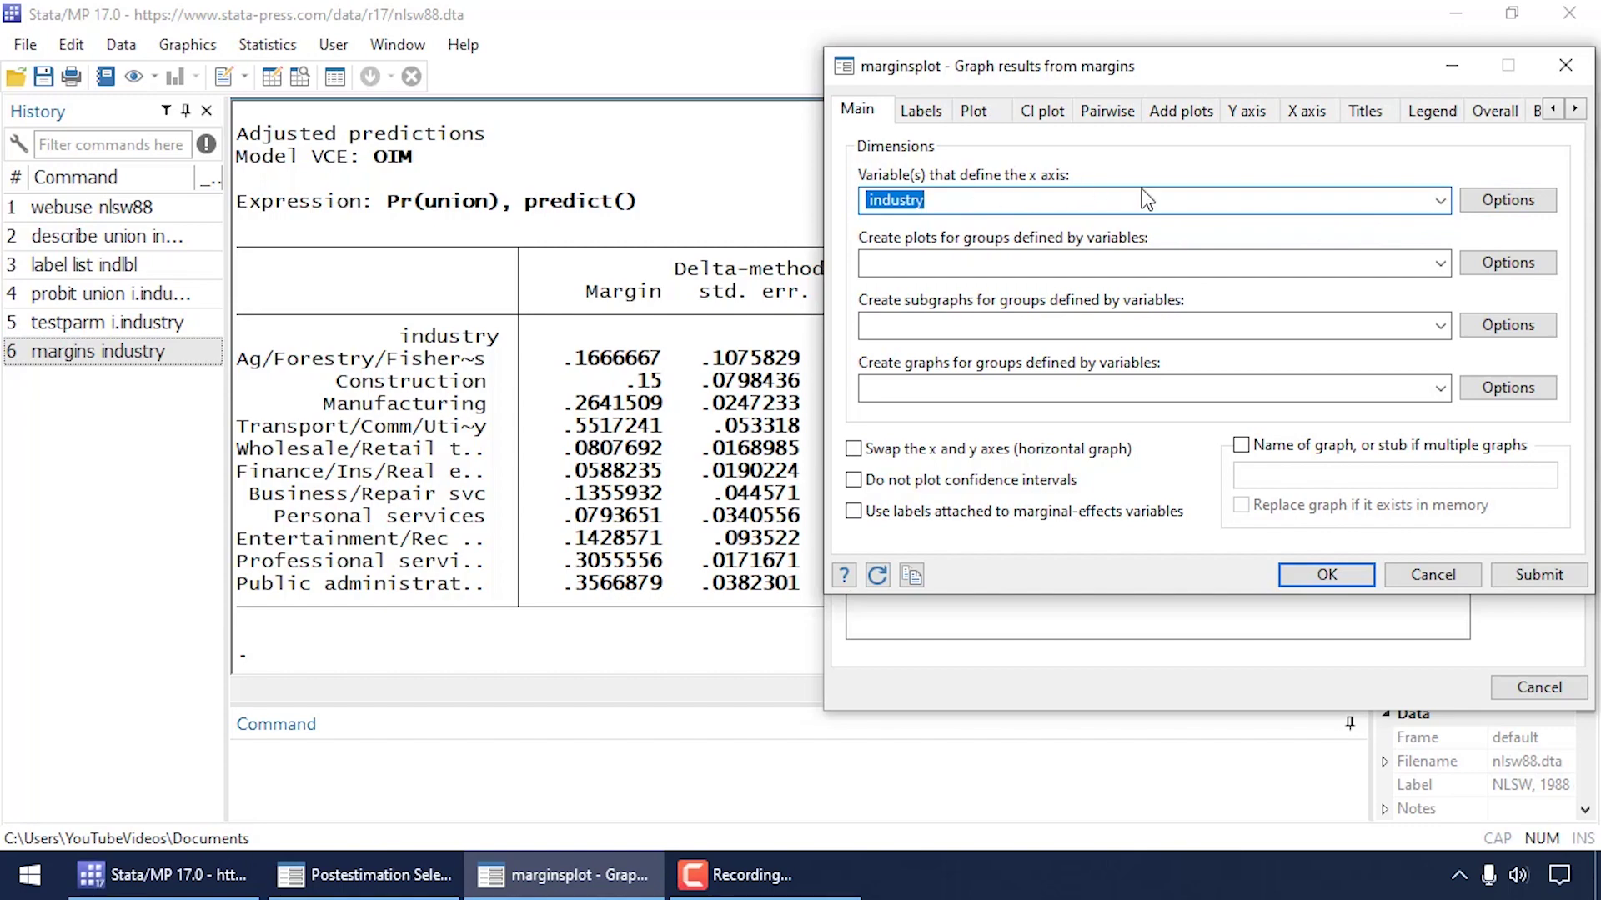
{"action": "left_click", "coordinate": [1539, 573]}
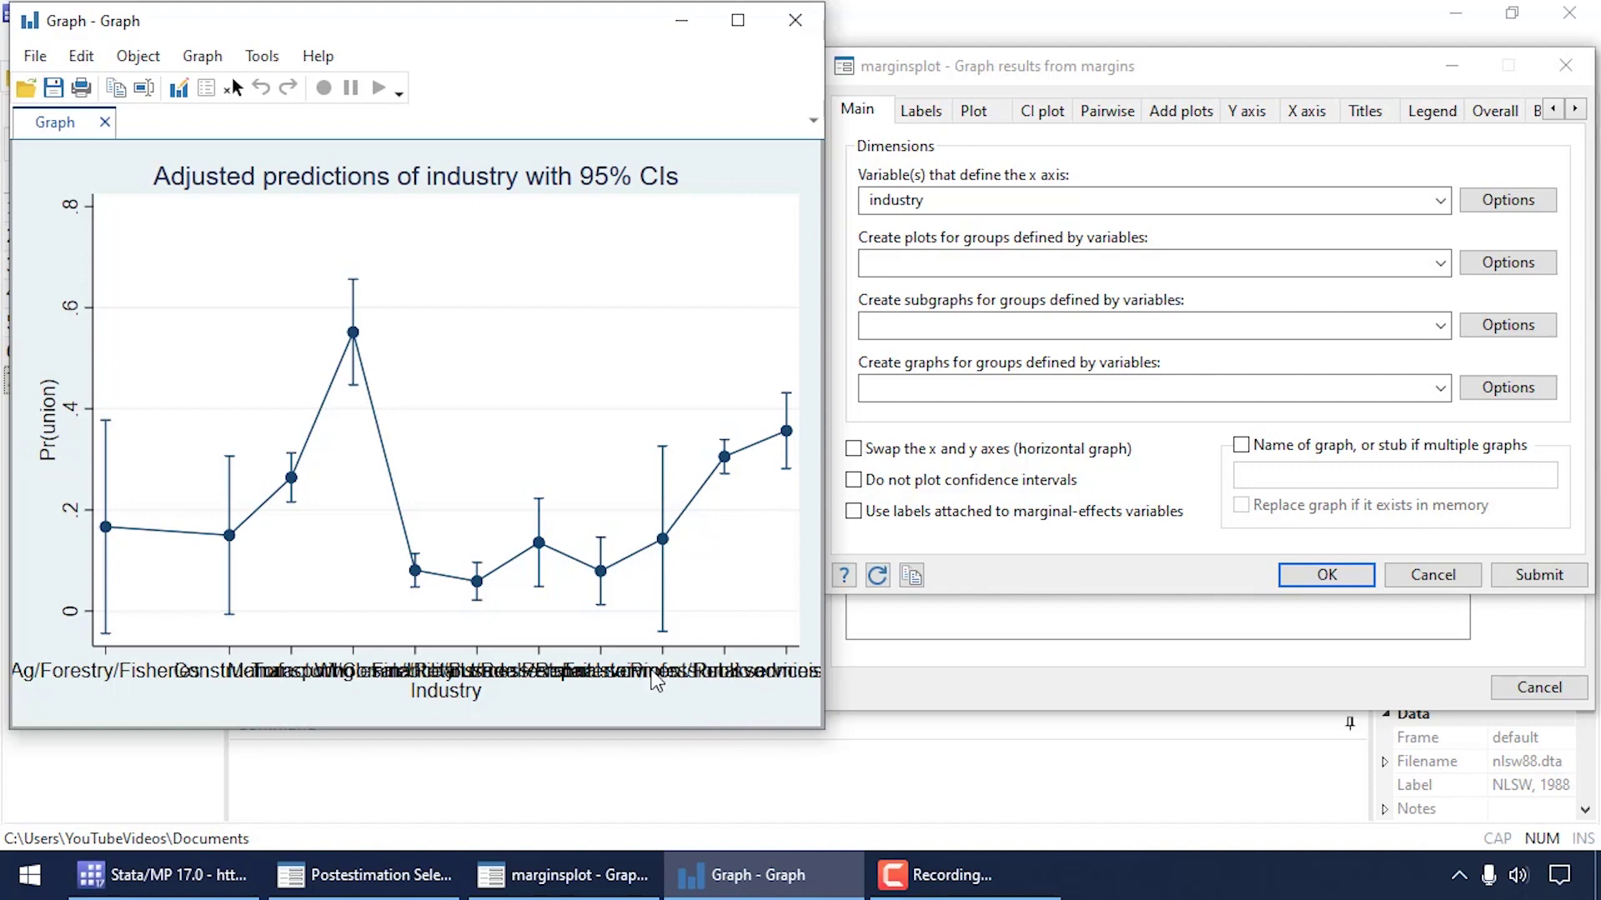
Step: Swap the x and y axes in marginsplot for a horizontal graph and resubmit
{"action": "left_click", "coordinate": [854, 450]}
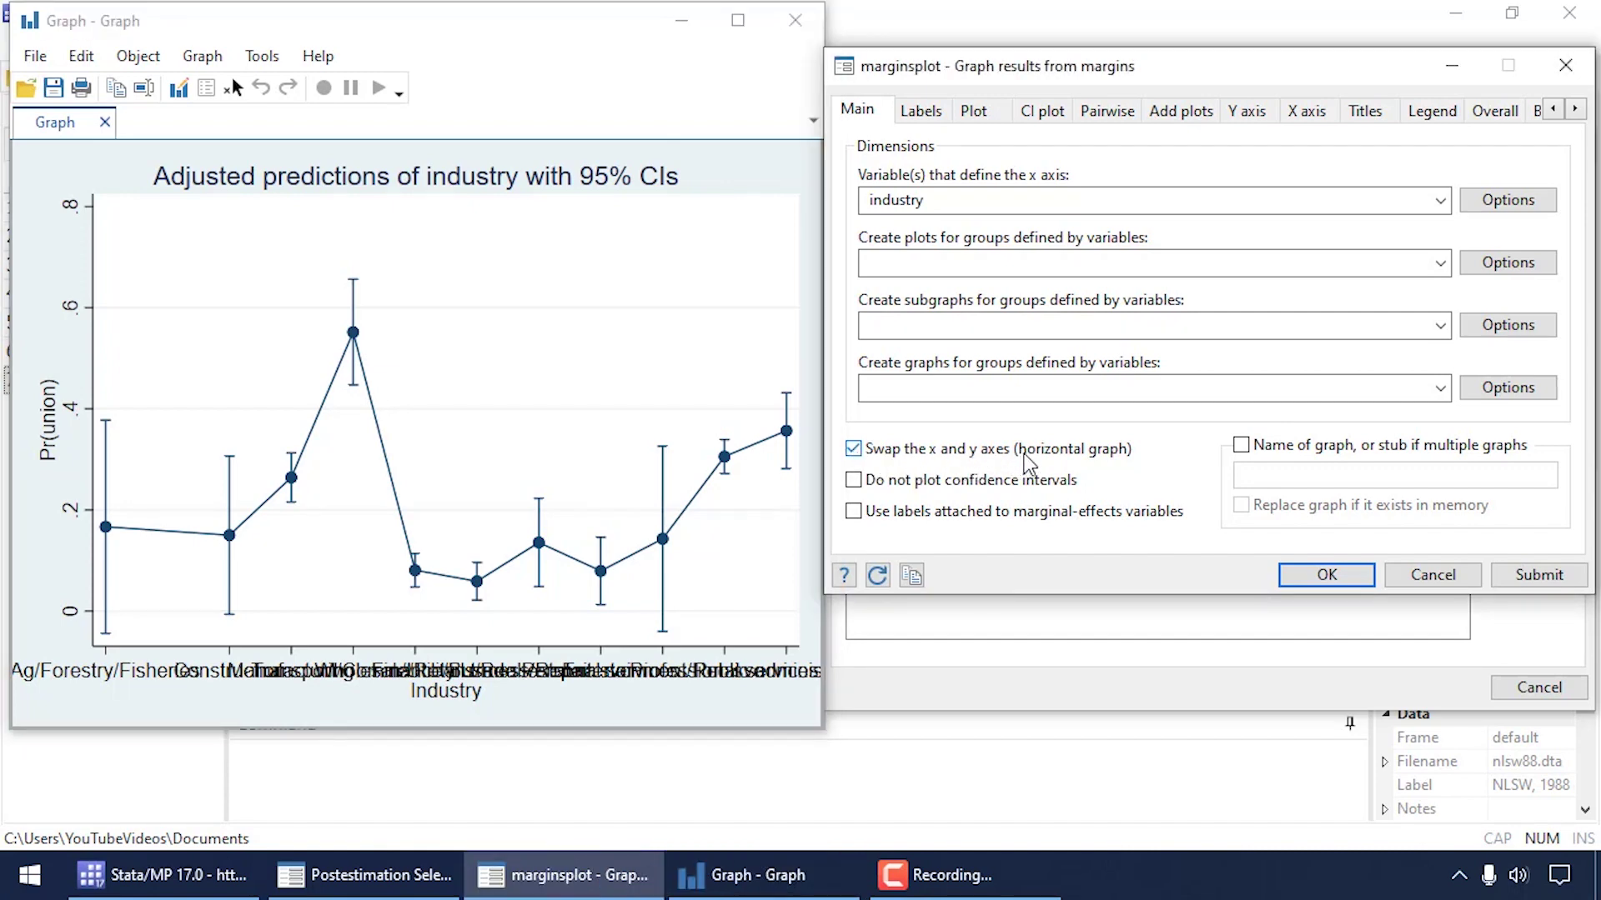
{"action": "left_click", "coordinate": [1527, 578]}
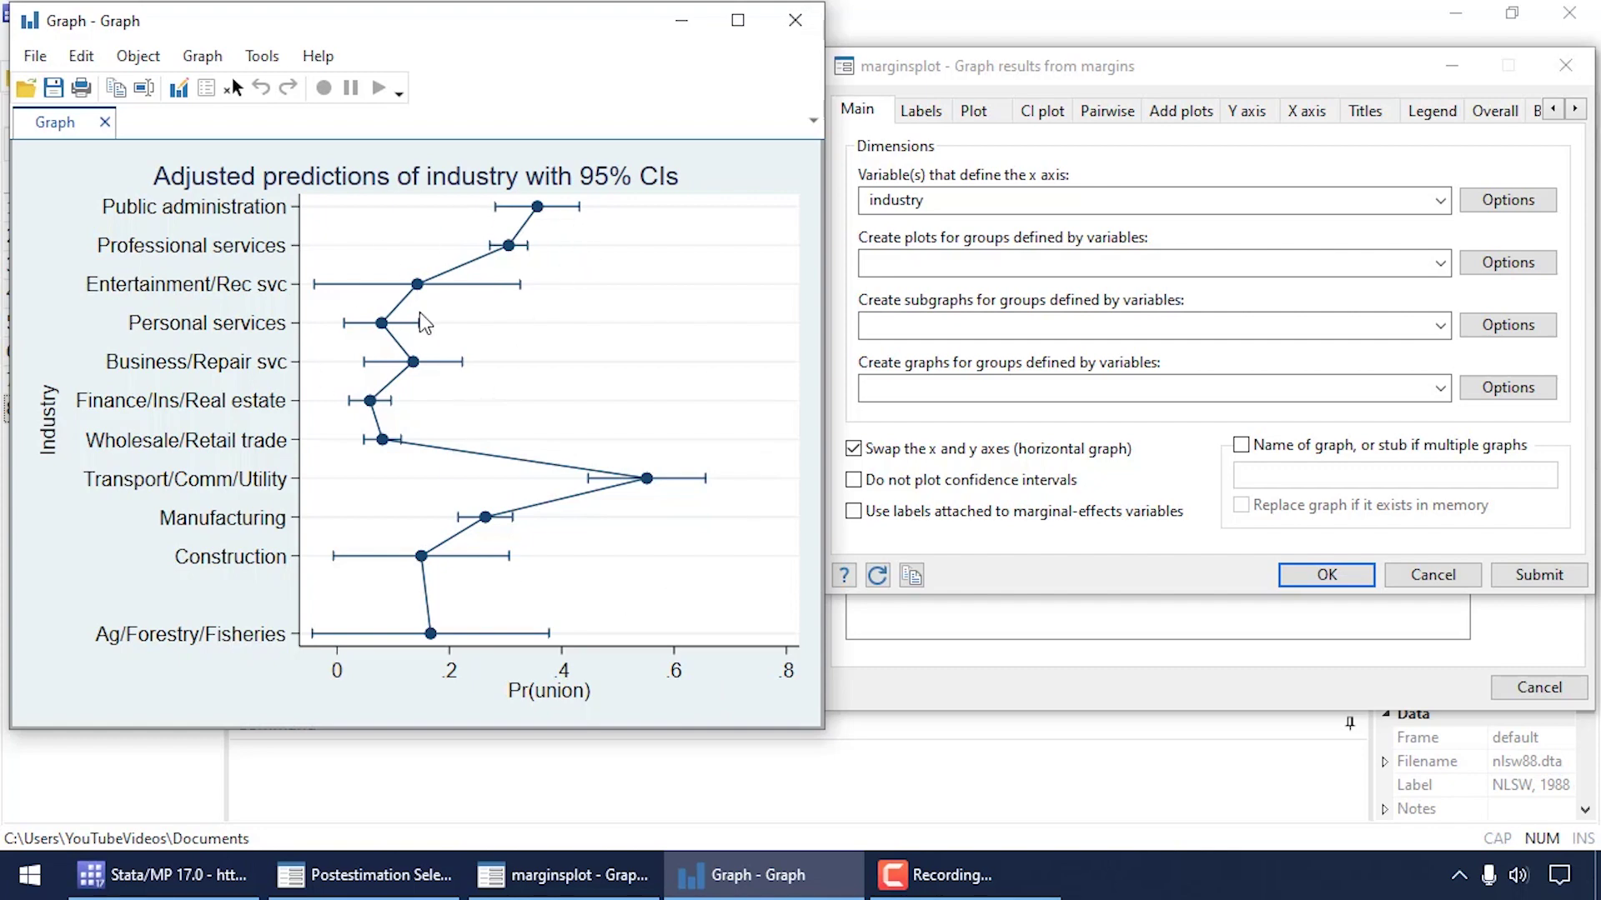
Step: Redraw the margins plot as bars with bar width .9
{"action": "left_click", "coordinate": [974, 112]}
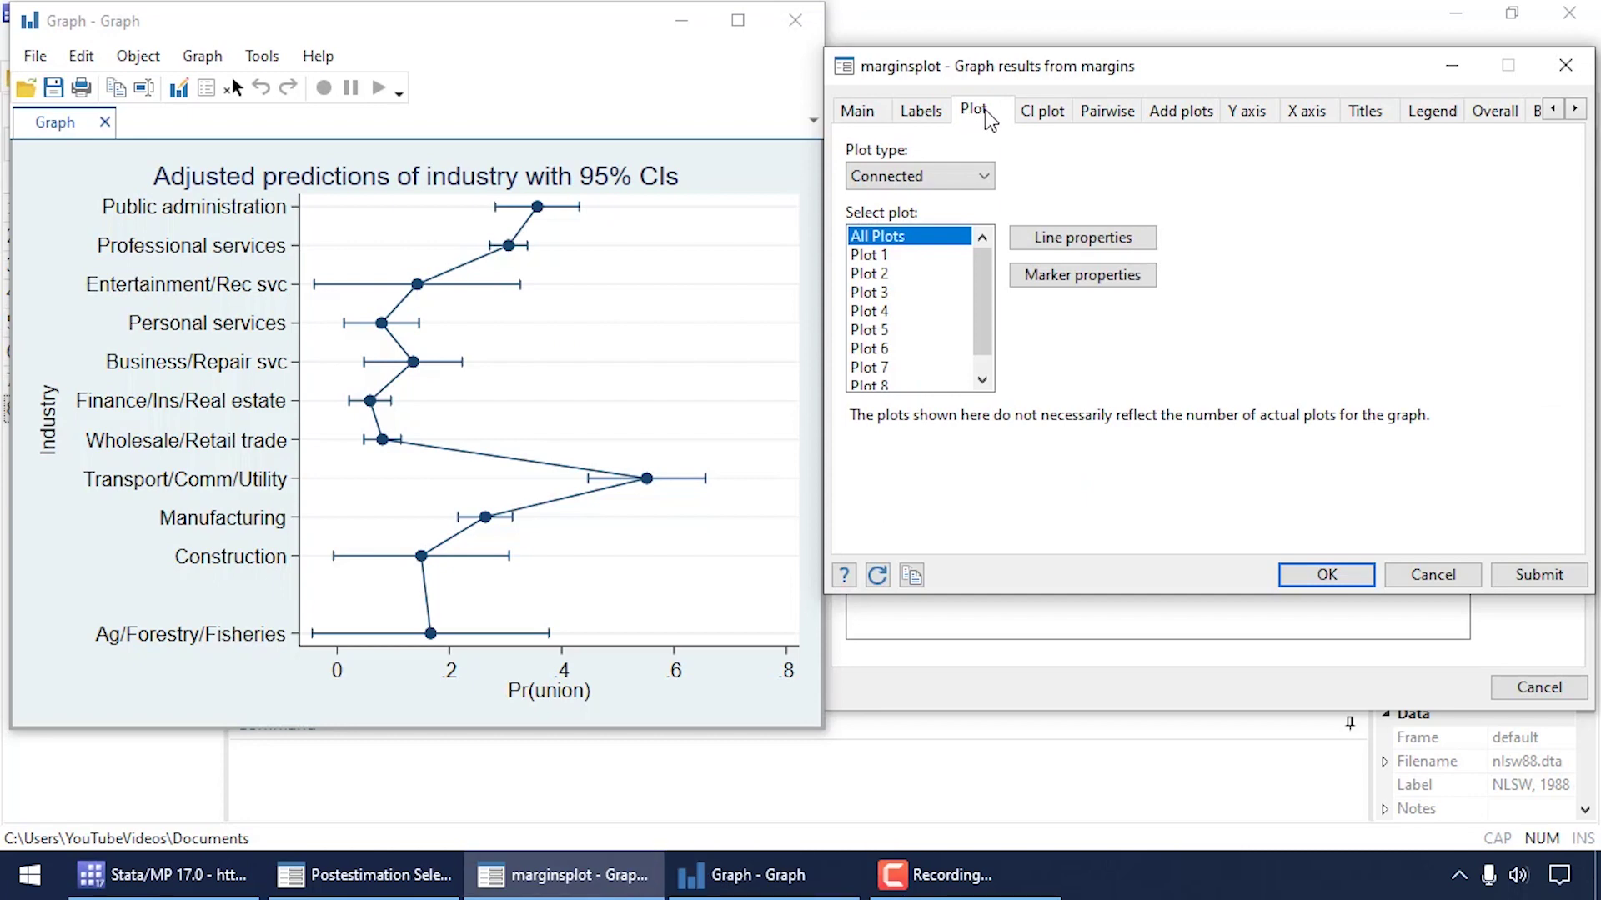
{"action": "left_click", "coordinate": [985, 179]}
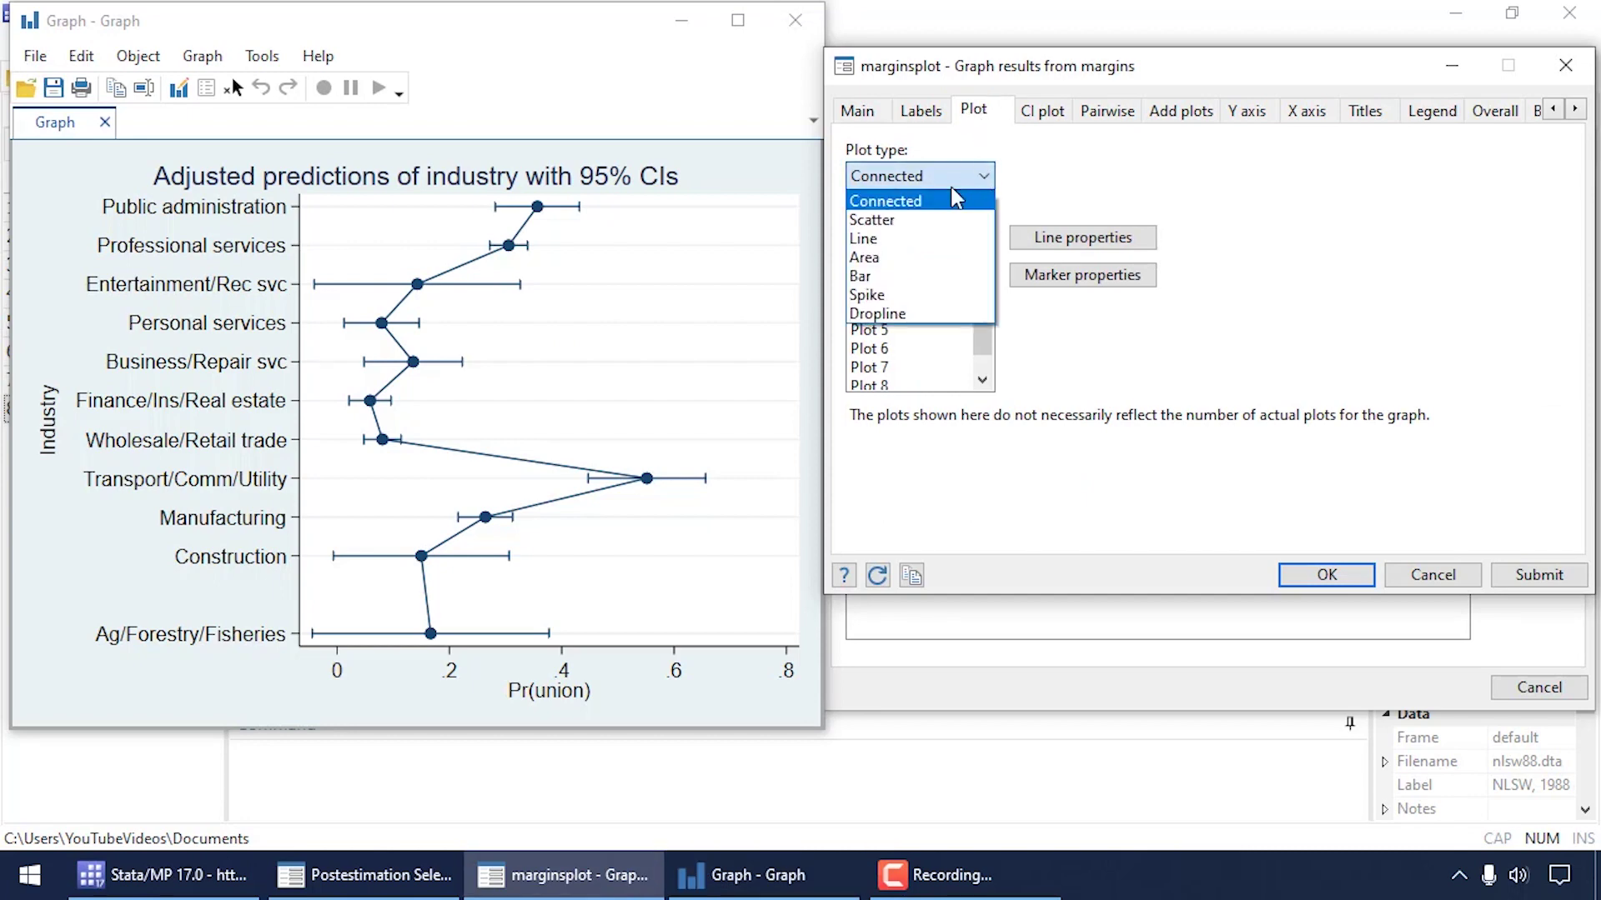
{"action": "left_click", "coordinate": [908, 276]}
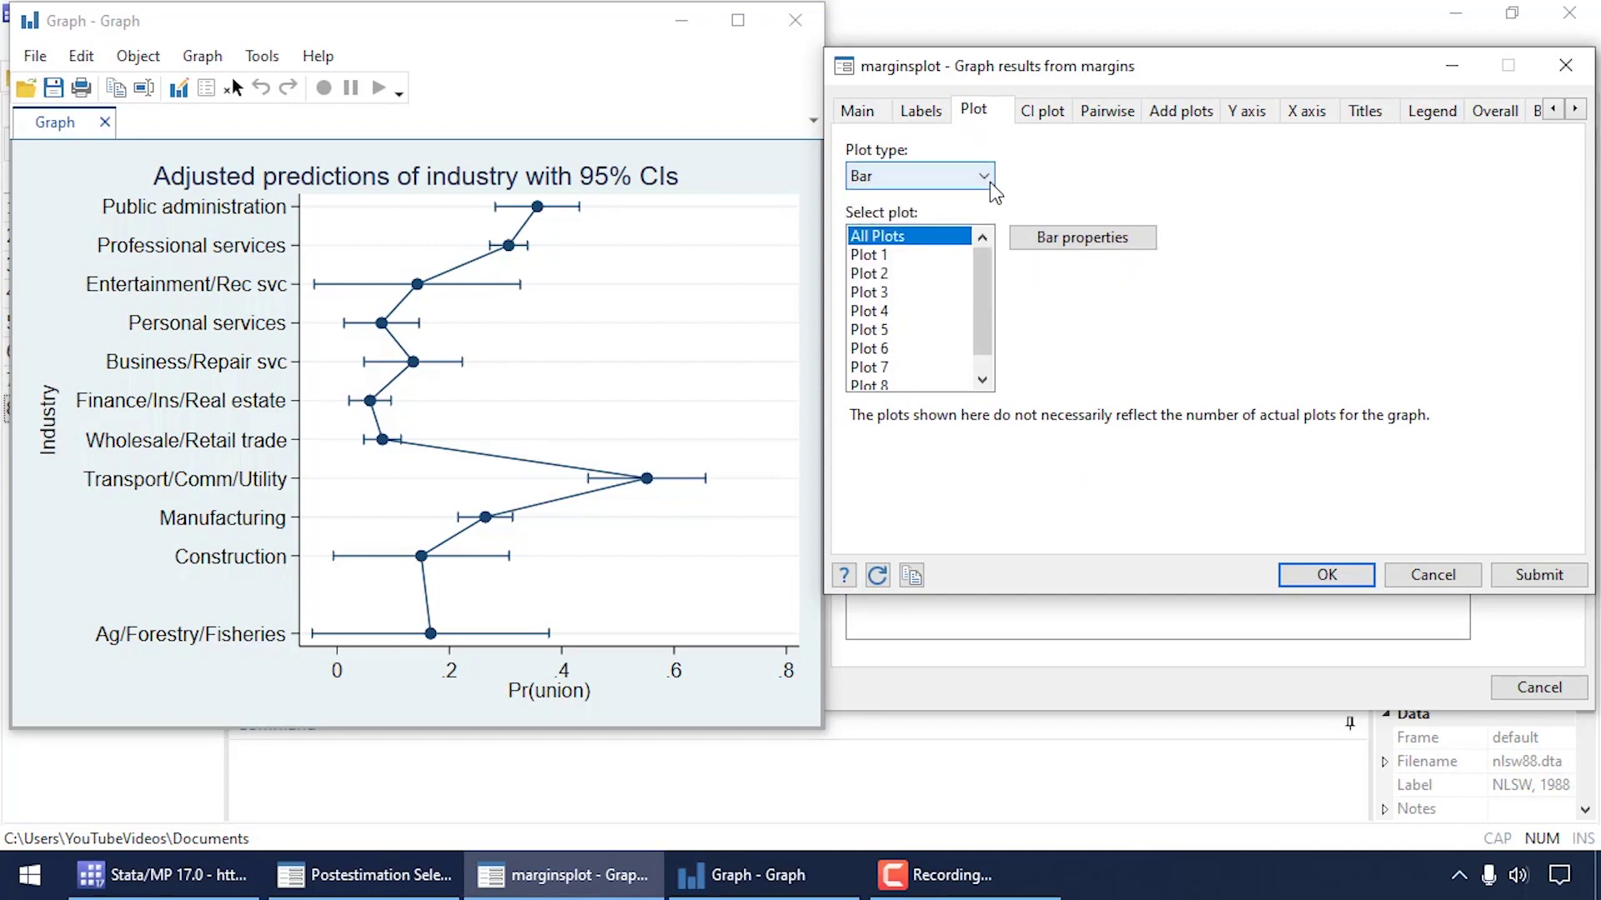
{"action": "left_click", "coordinate": [1501, 574]}
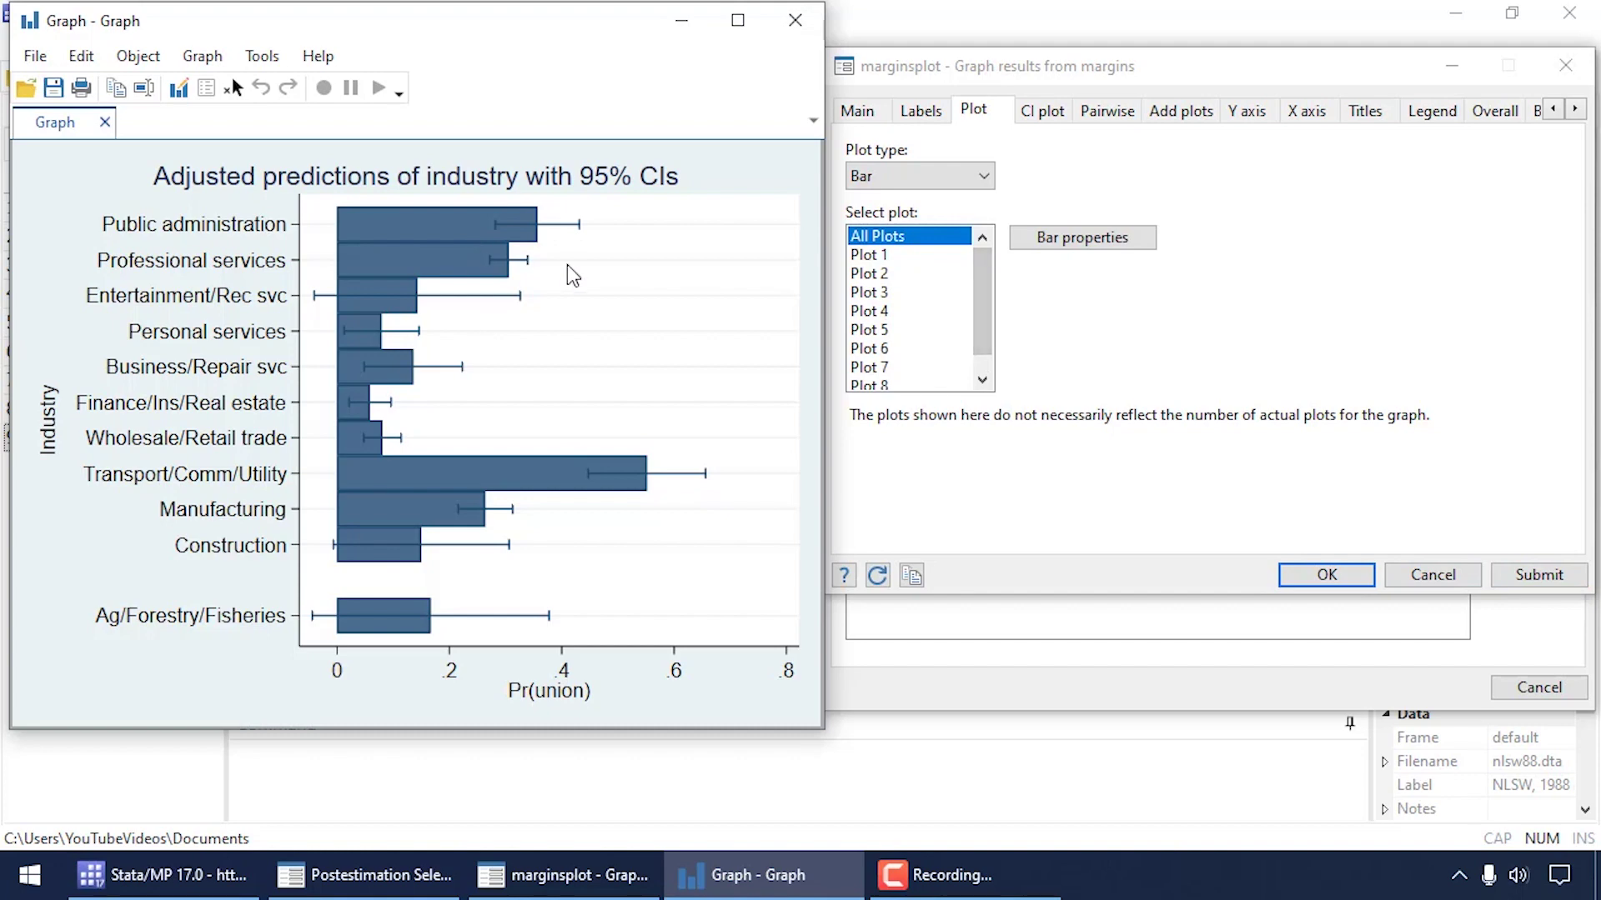
{"action": "left_click", "coordinate": [1102, 238]}
{"action": "left_click", "coordinate": [1085, 486]}
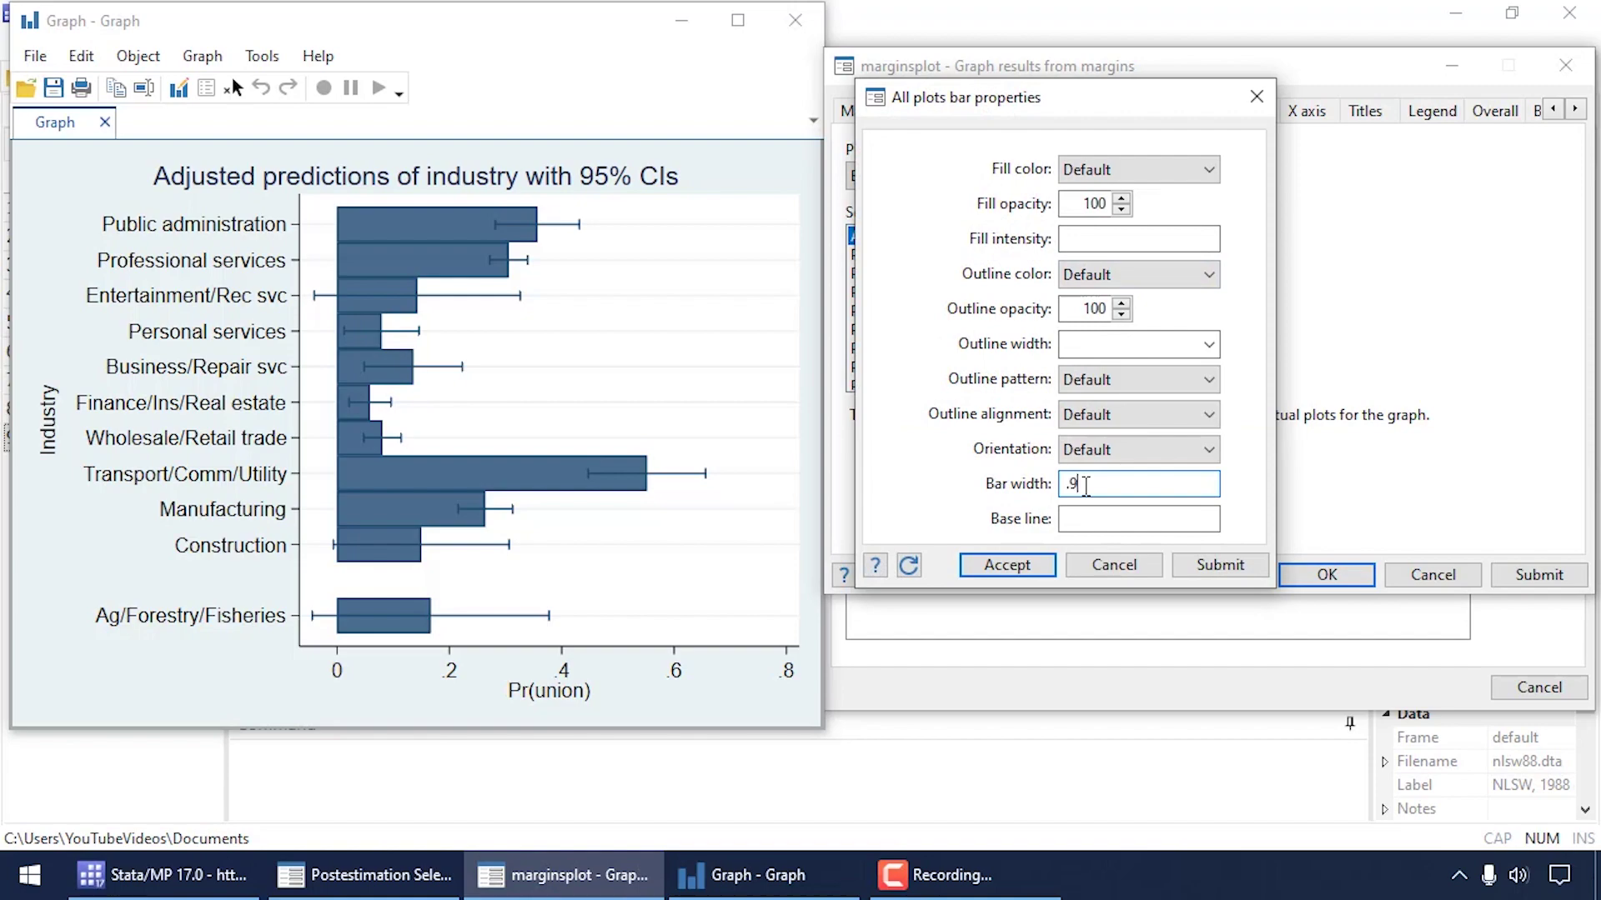
{"action": "left_click", "coordinate": [1013, 567]}
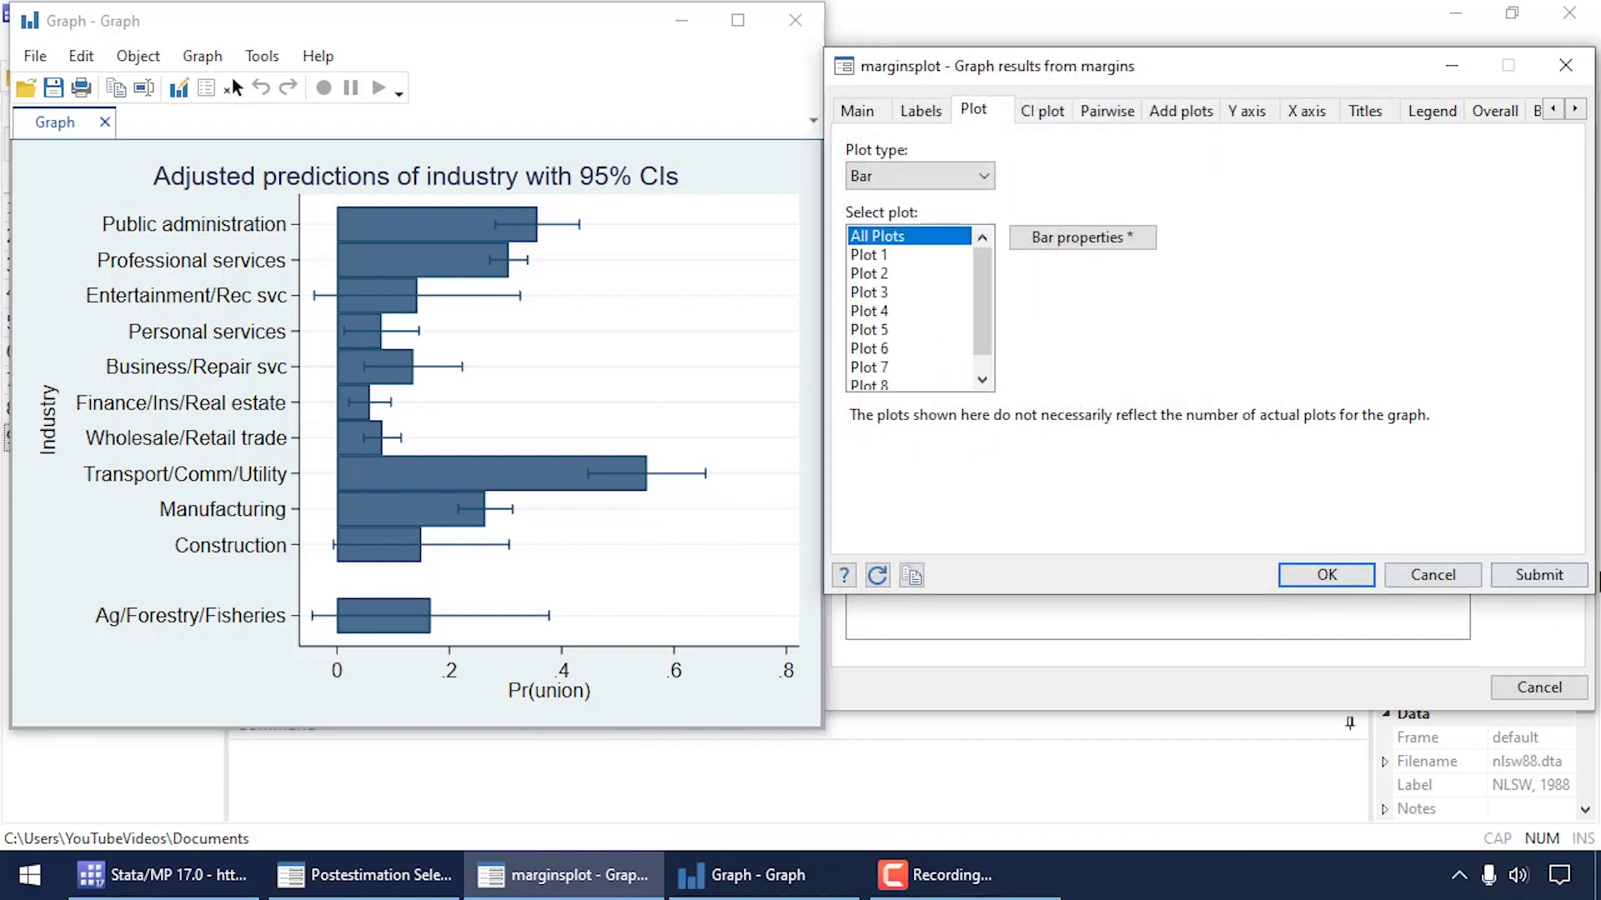
{"action": "left_click", "coordinate": [1556, 579]}
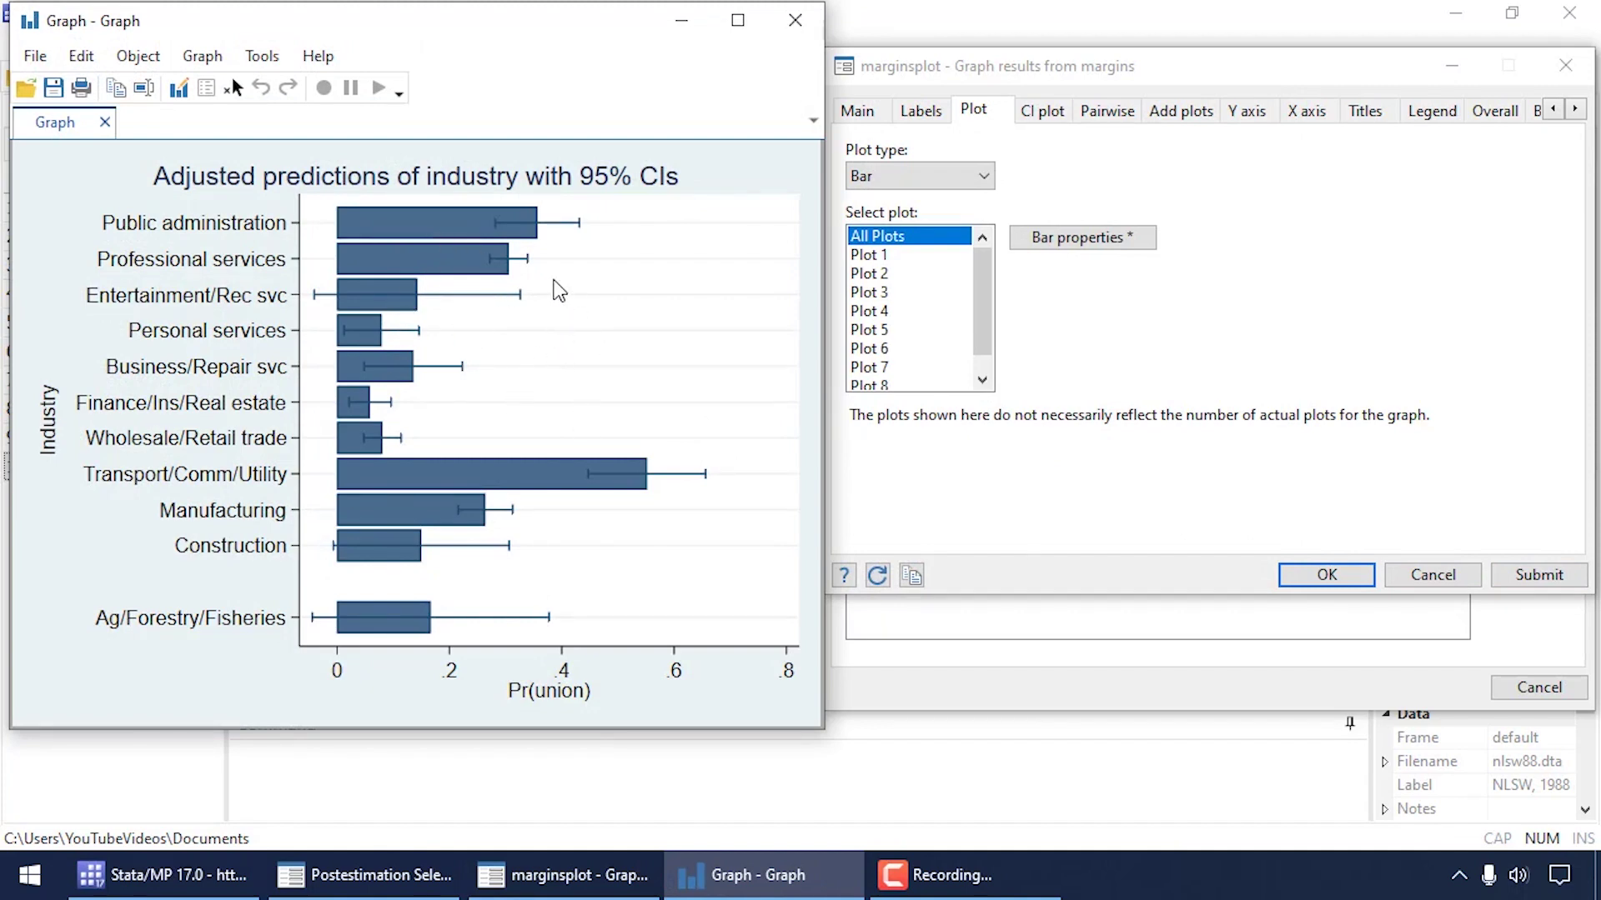
Step: Change the marginsplot plot type to Scatter and redraw the graph
{"action": "left_click", "coordinate": [978, 174]}
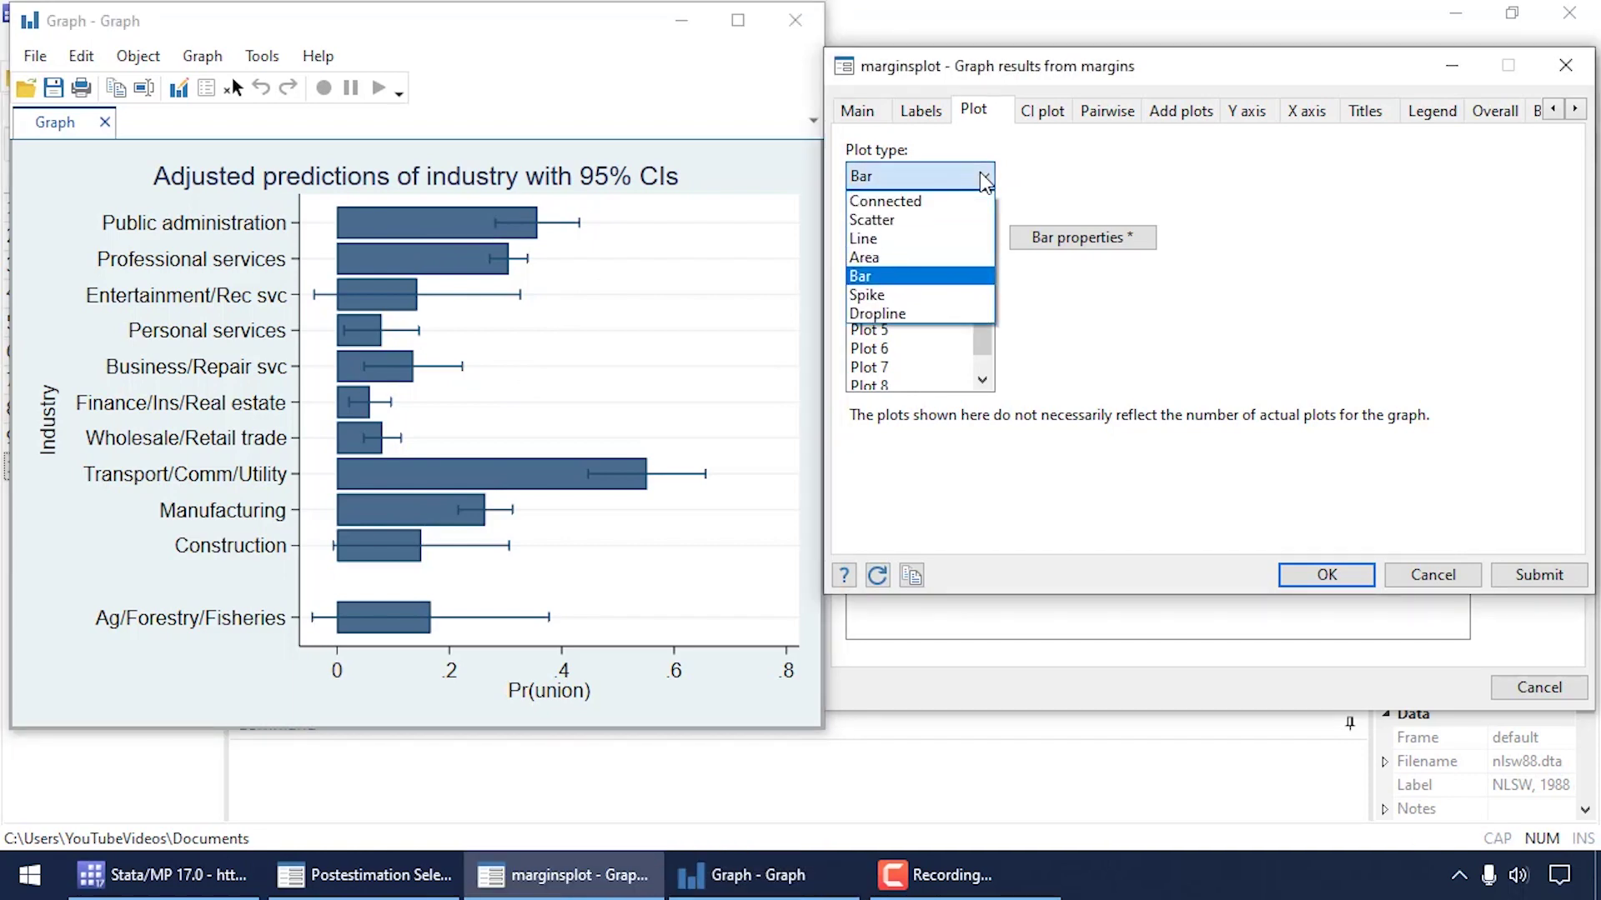
{"action": "left_click", "coordinate": [925, 219]}
{"action": "left_click", "coordinate": [1519, 575]}
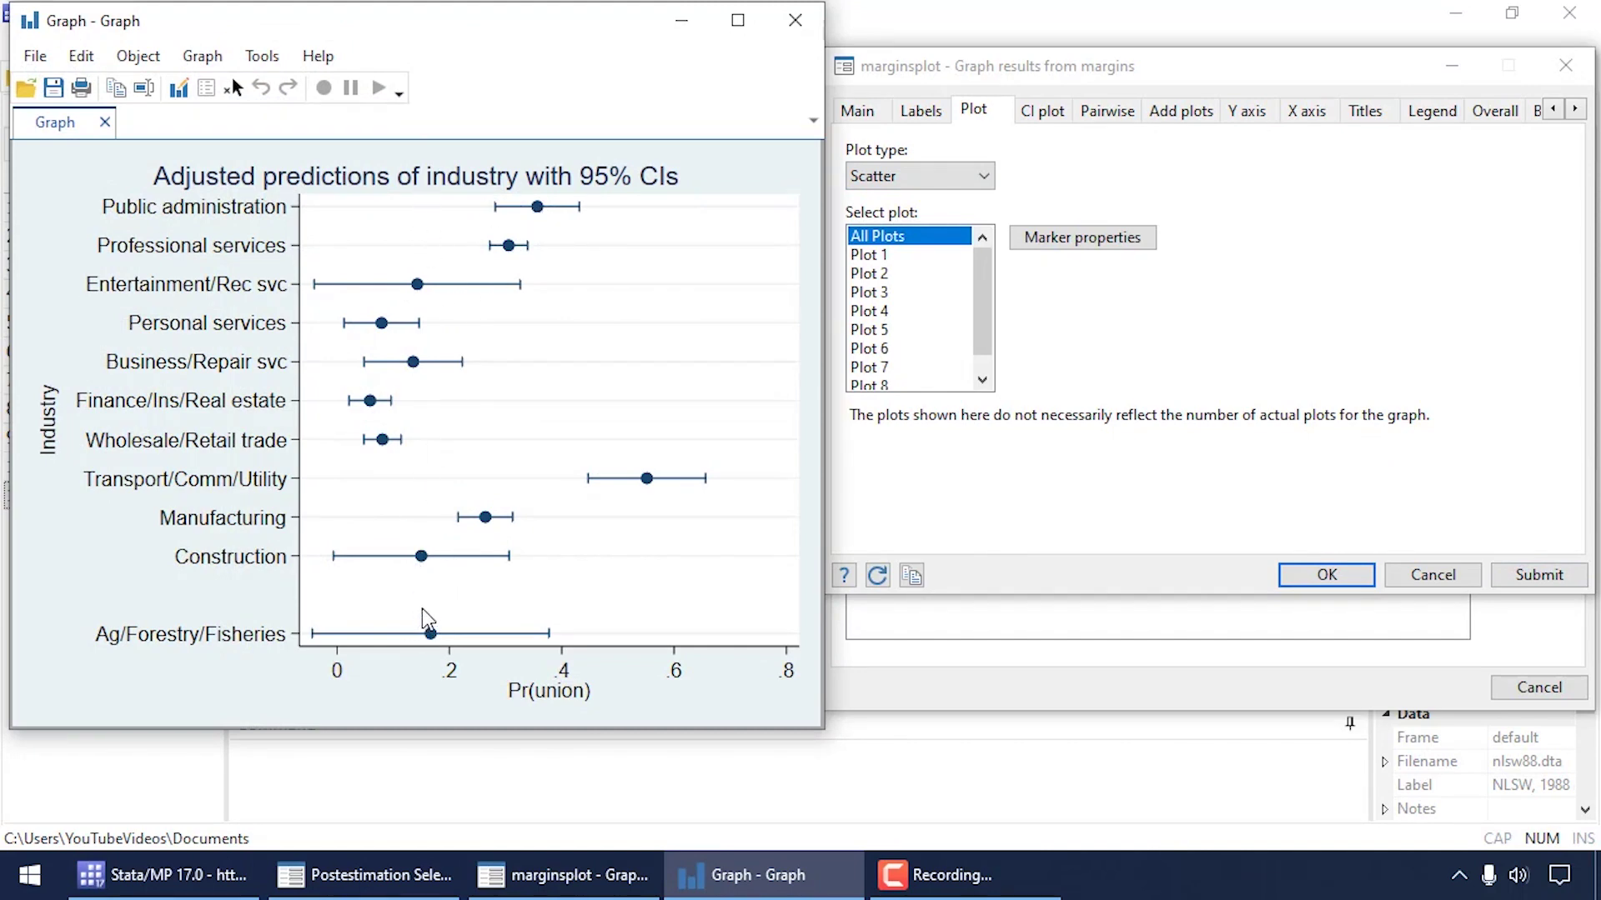
Step: Set the graph's plot-region margin to Medium and redraw the industry scatter
{"action": "left_click", "coordinate": [1497, 119]}
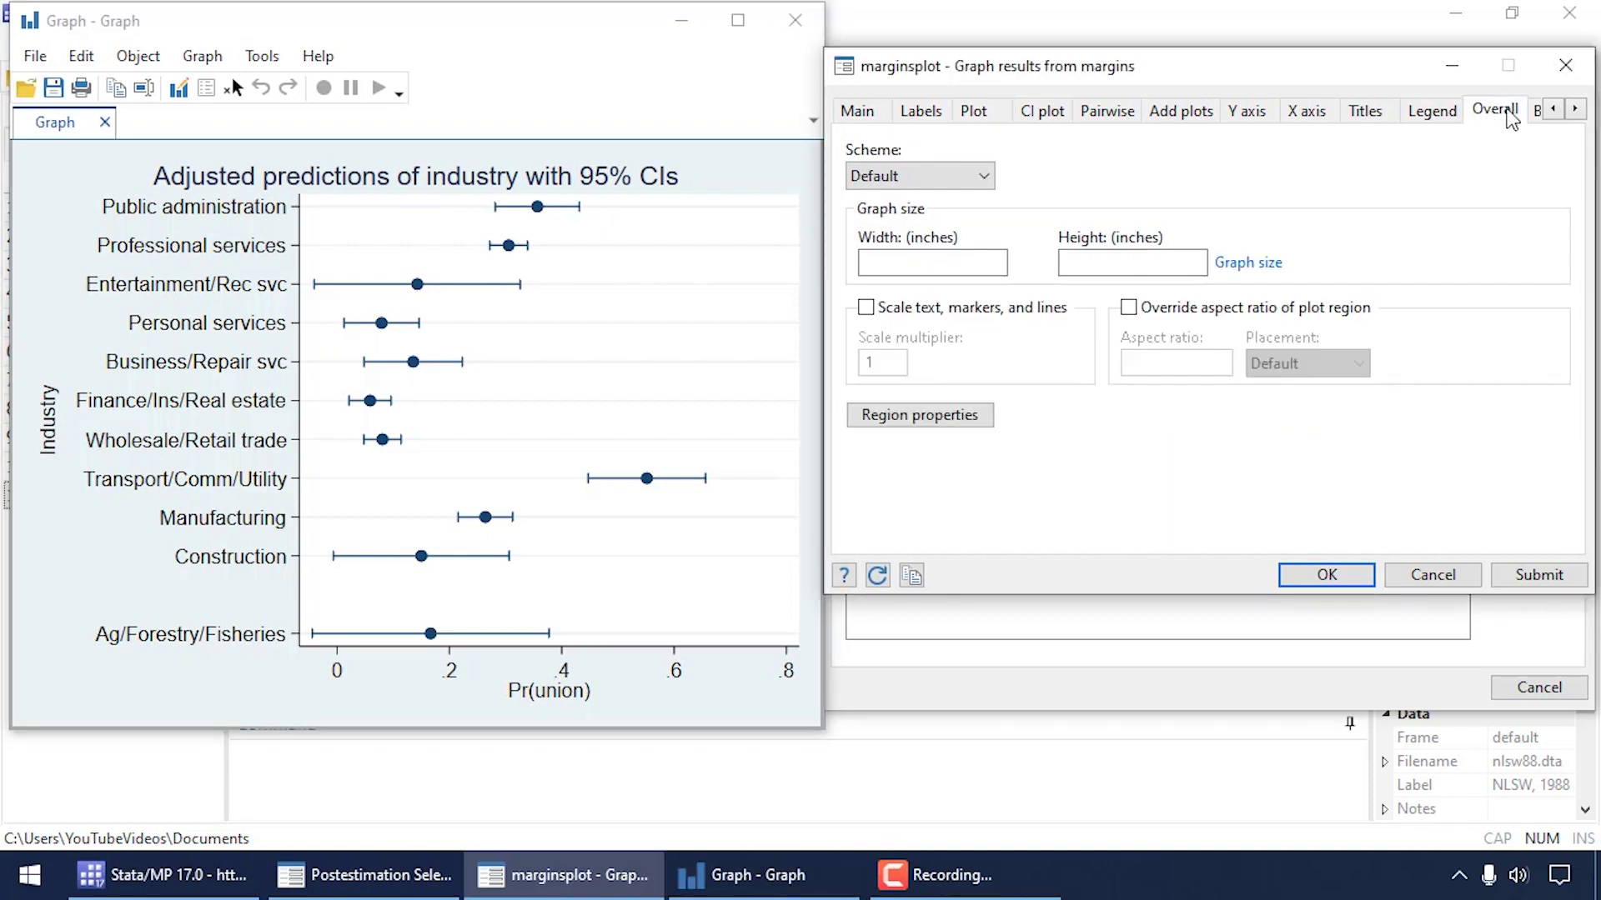
{"action": "left_click", "coordinate": [953, 421]}
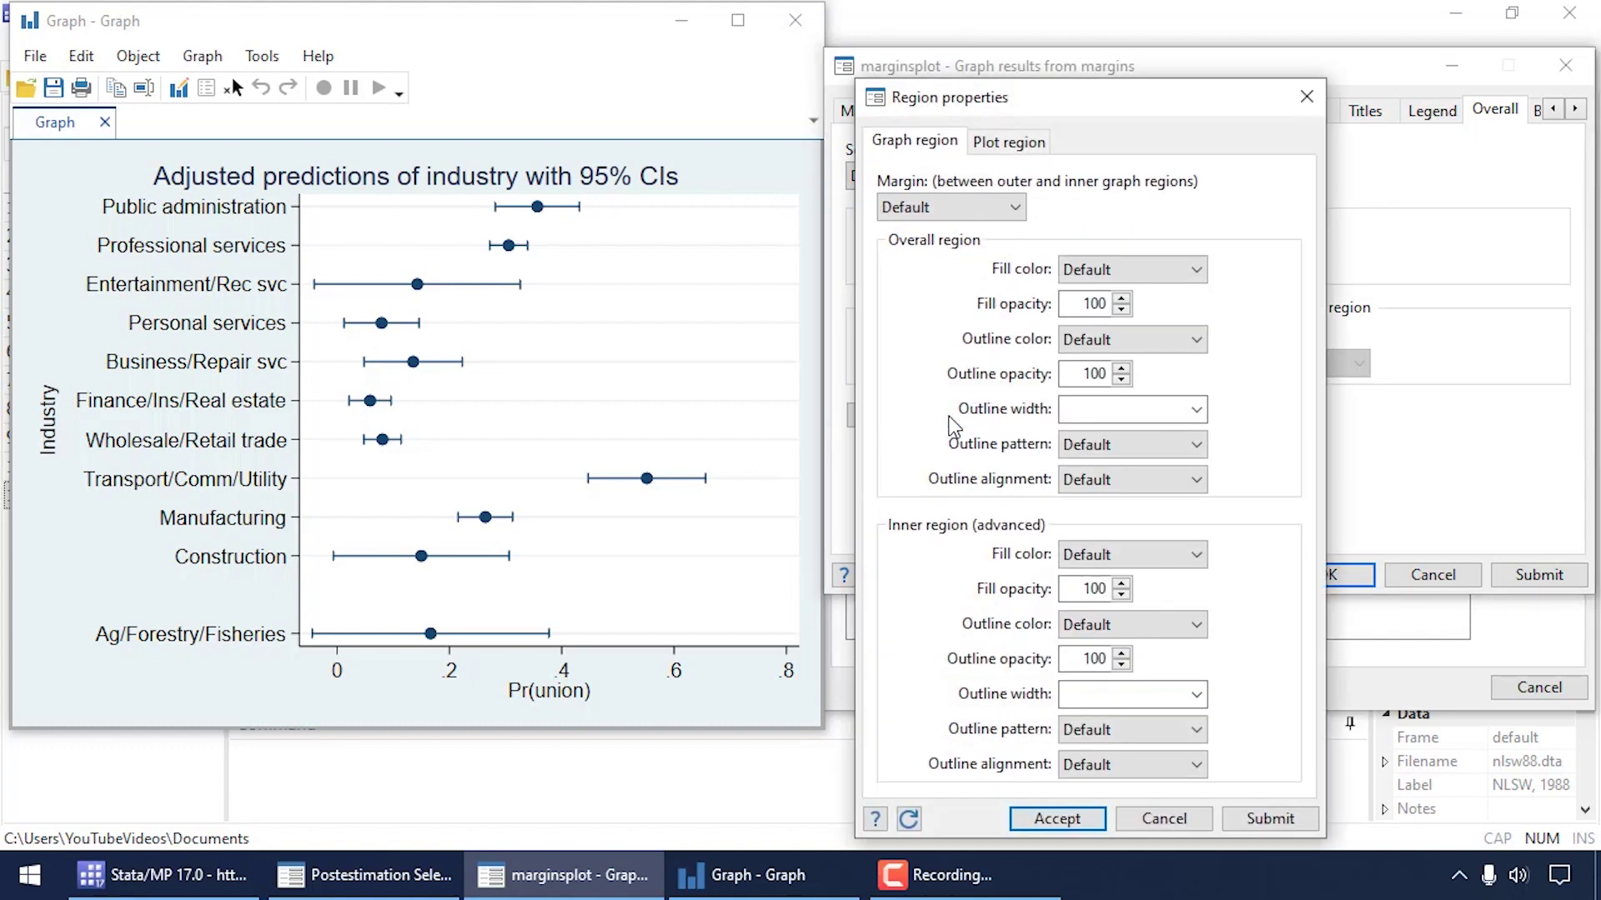
{"action": "left_click", "coordinate": [1003, 149]}
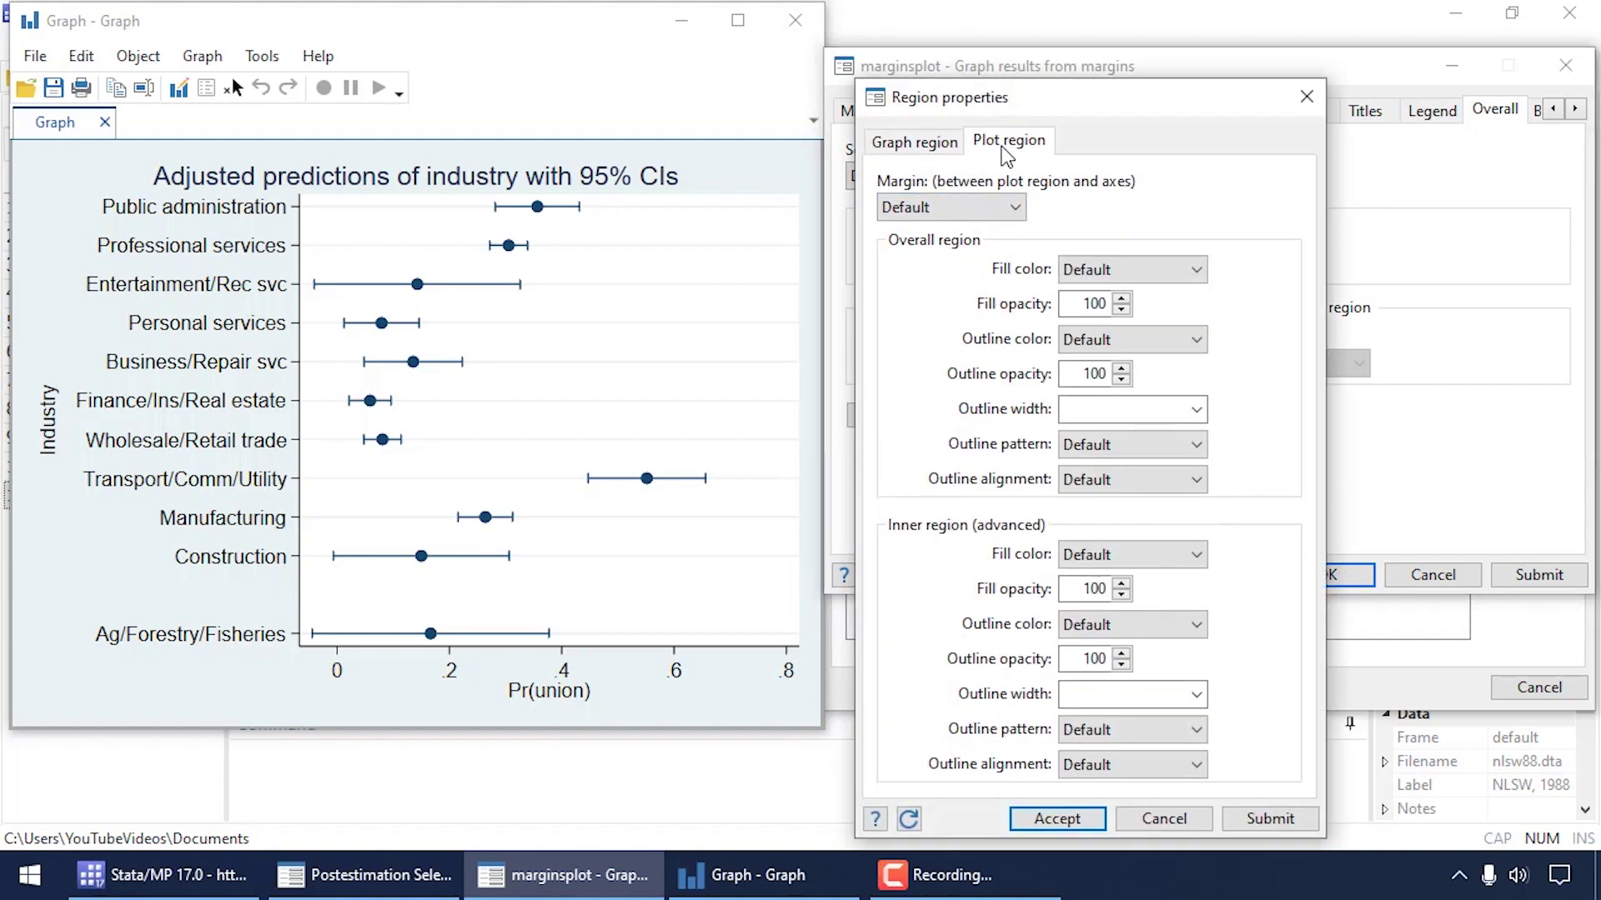
{"action": "left_click", "coordinate": [1016, 208]}
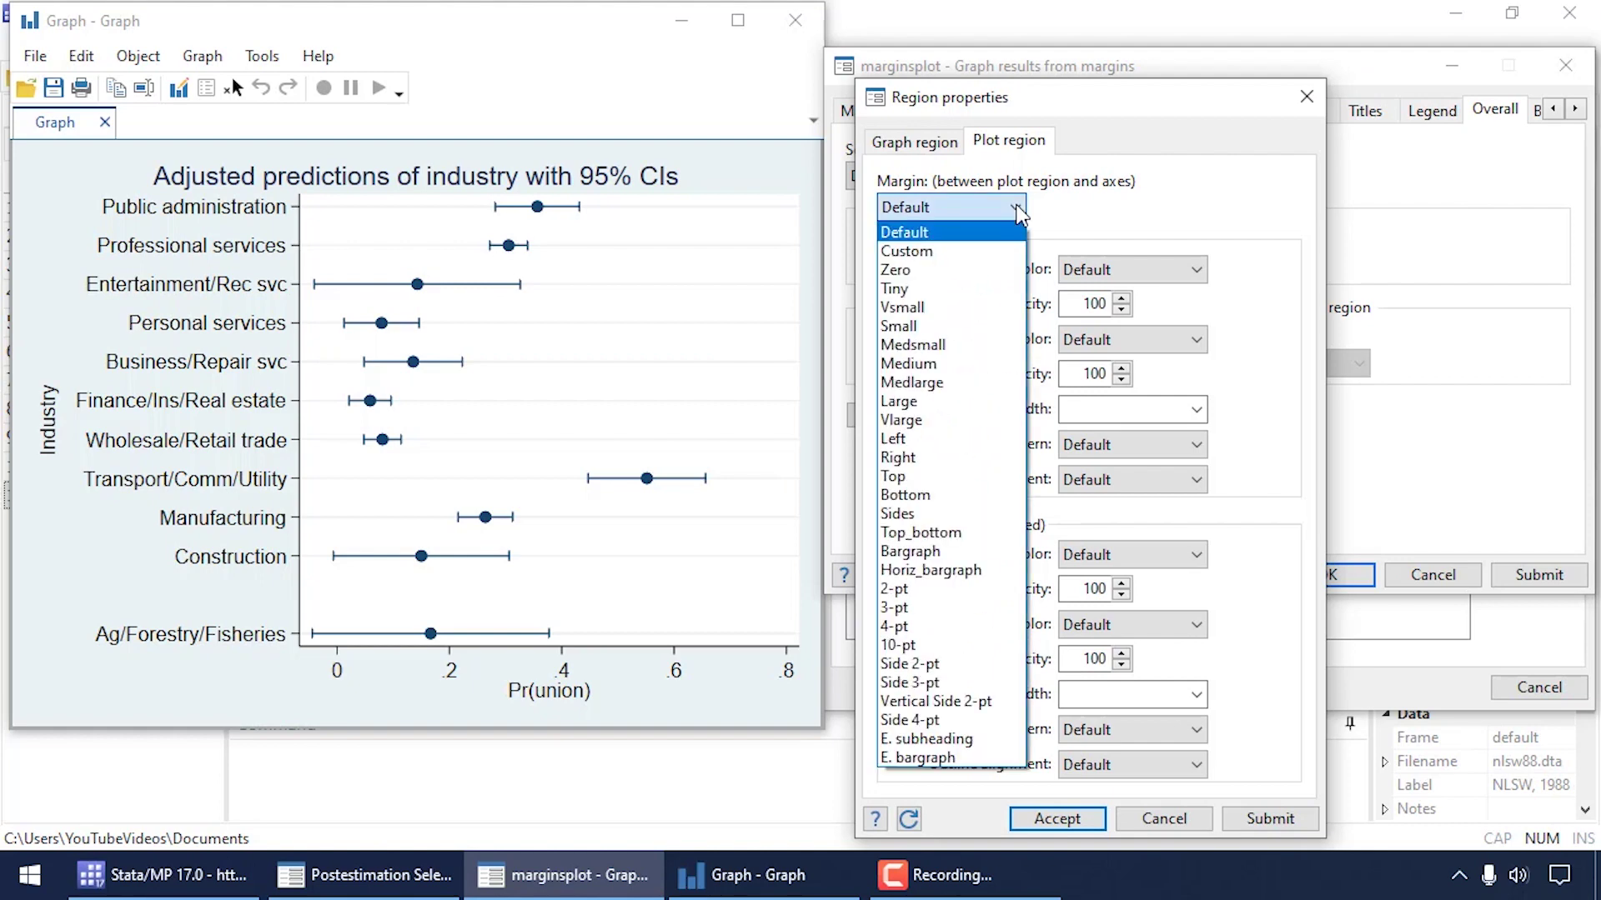
{"action": "left_click", "coordinate": [947, 364]}
{"action": "left_click", "coordinate": [1292, 820]}
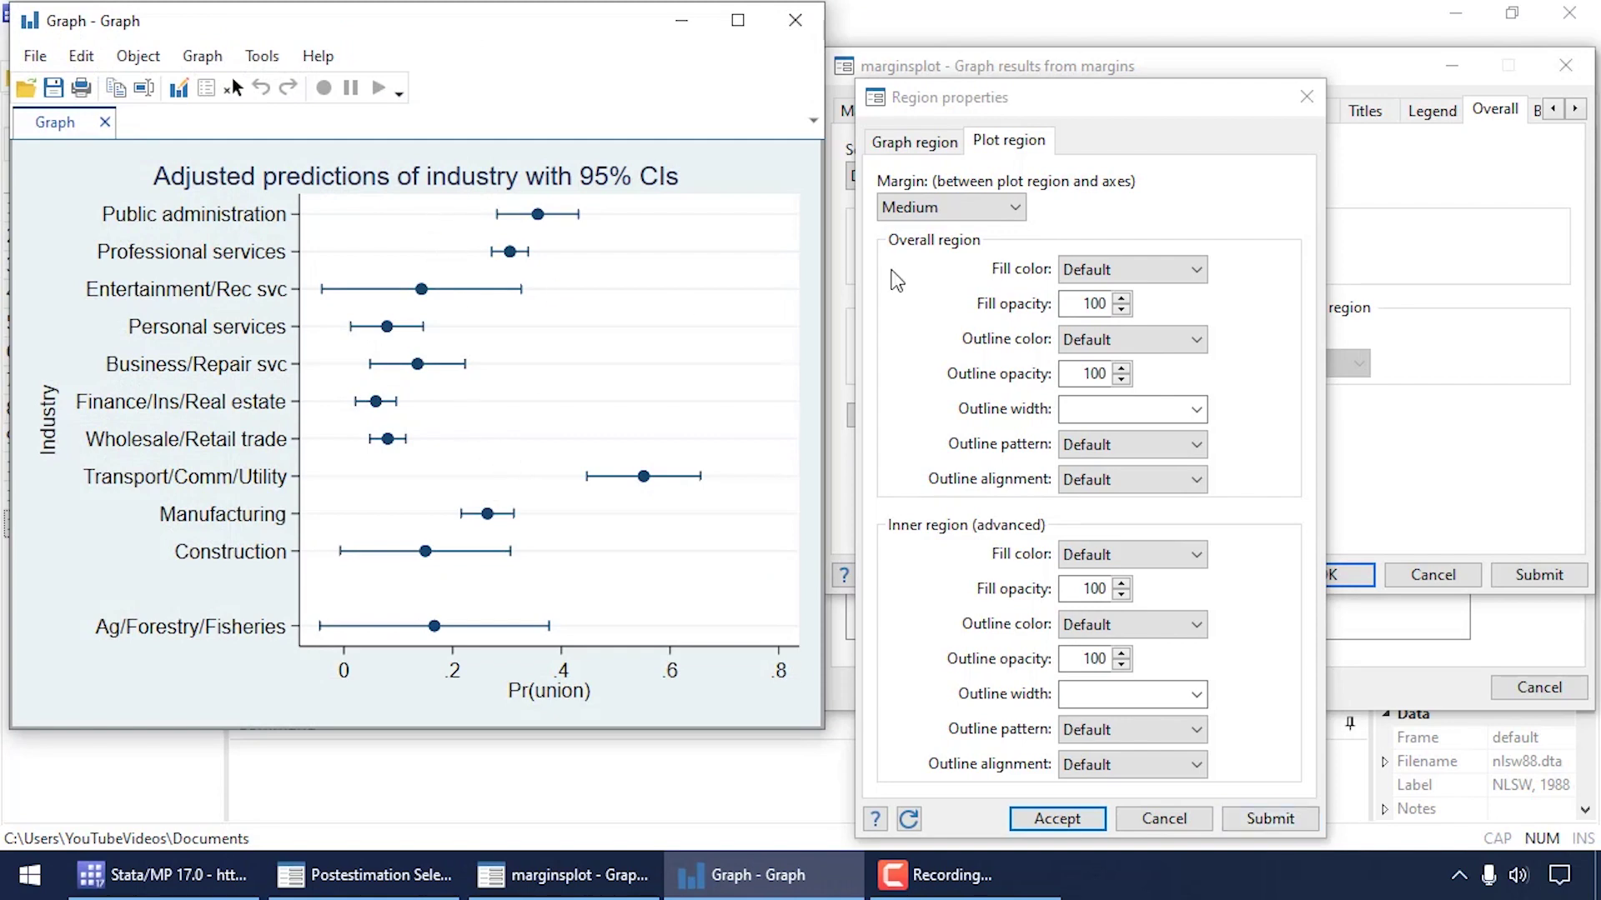
Step: Try a Large plot-region margin, revert to Medium, then close the graph window
{"action": "left_click", "coordinate": [1015, 208]}
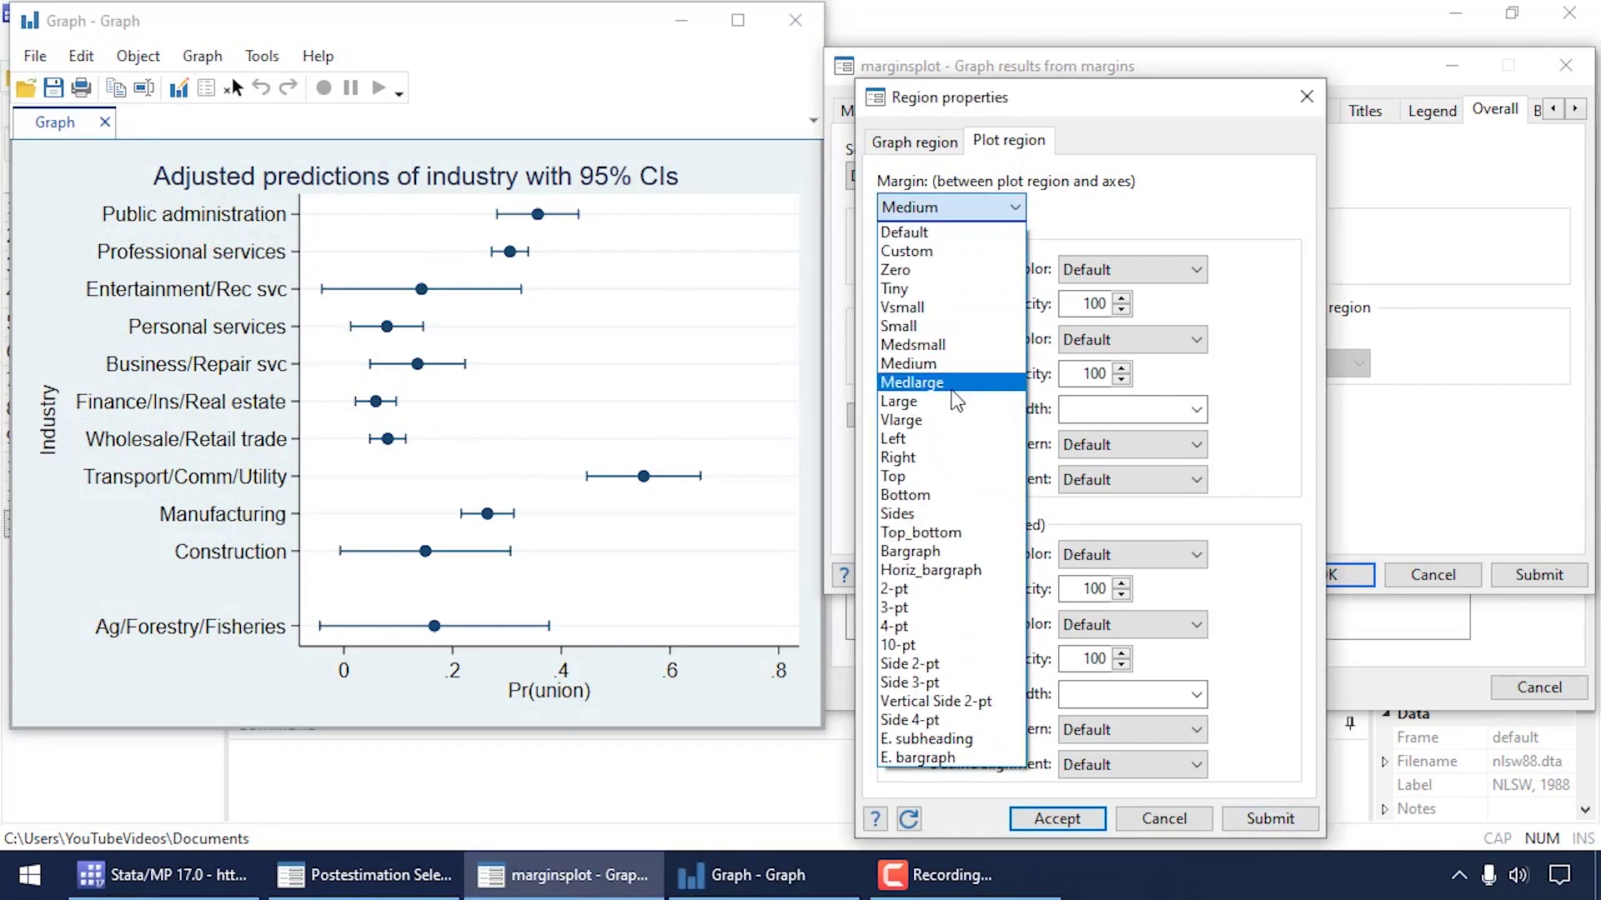
{"action": "left_click", "coordinate": [917, 404]}
{"action": "left_click", "coordinate": [1268, 827]}
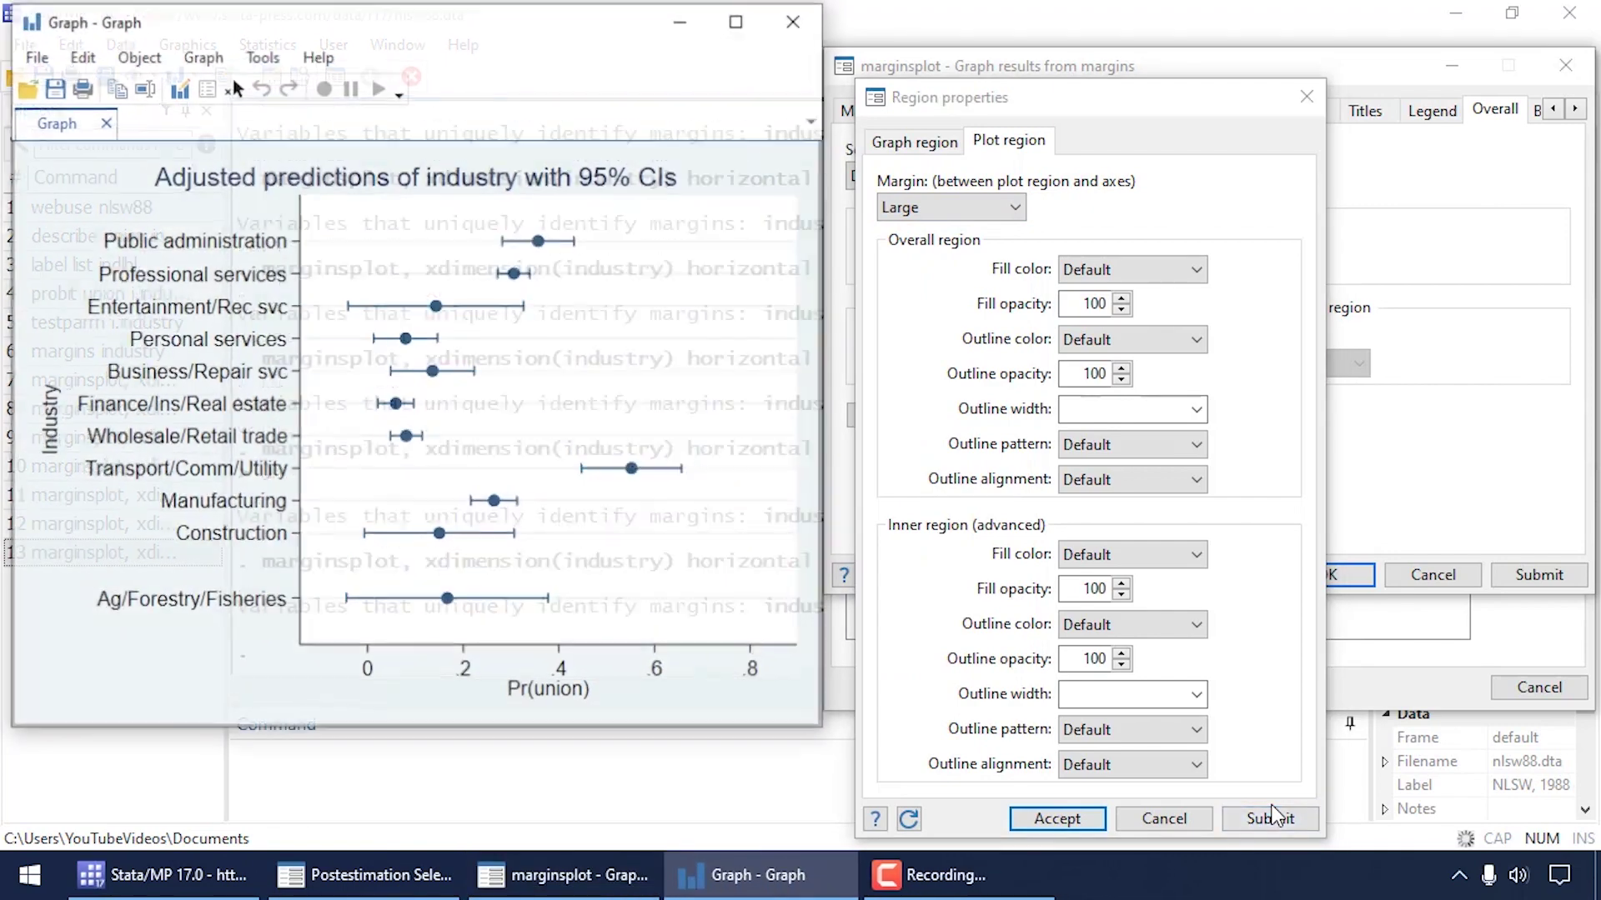
{"action": "left_click", "coordinate": [1015, 208]}
{"action": "left_click", "coordinate": [968, 364]}
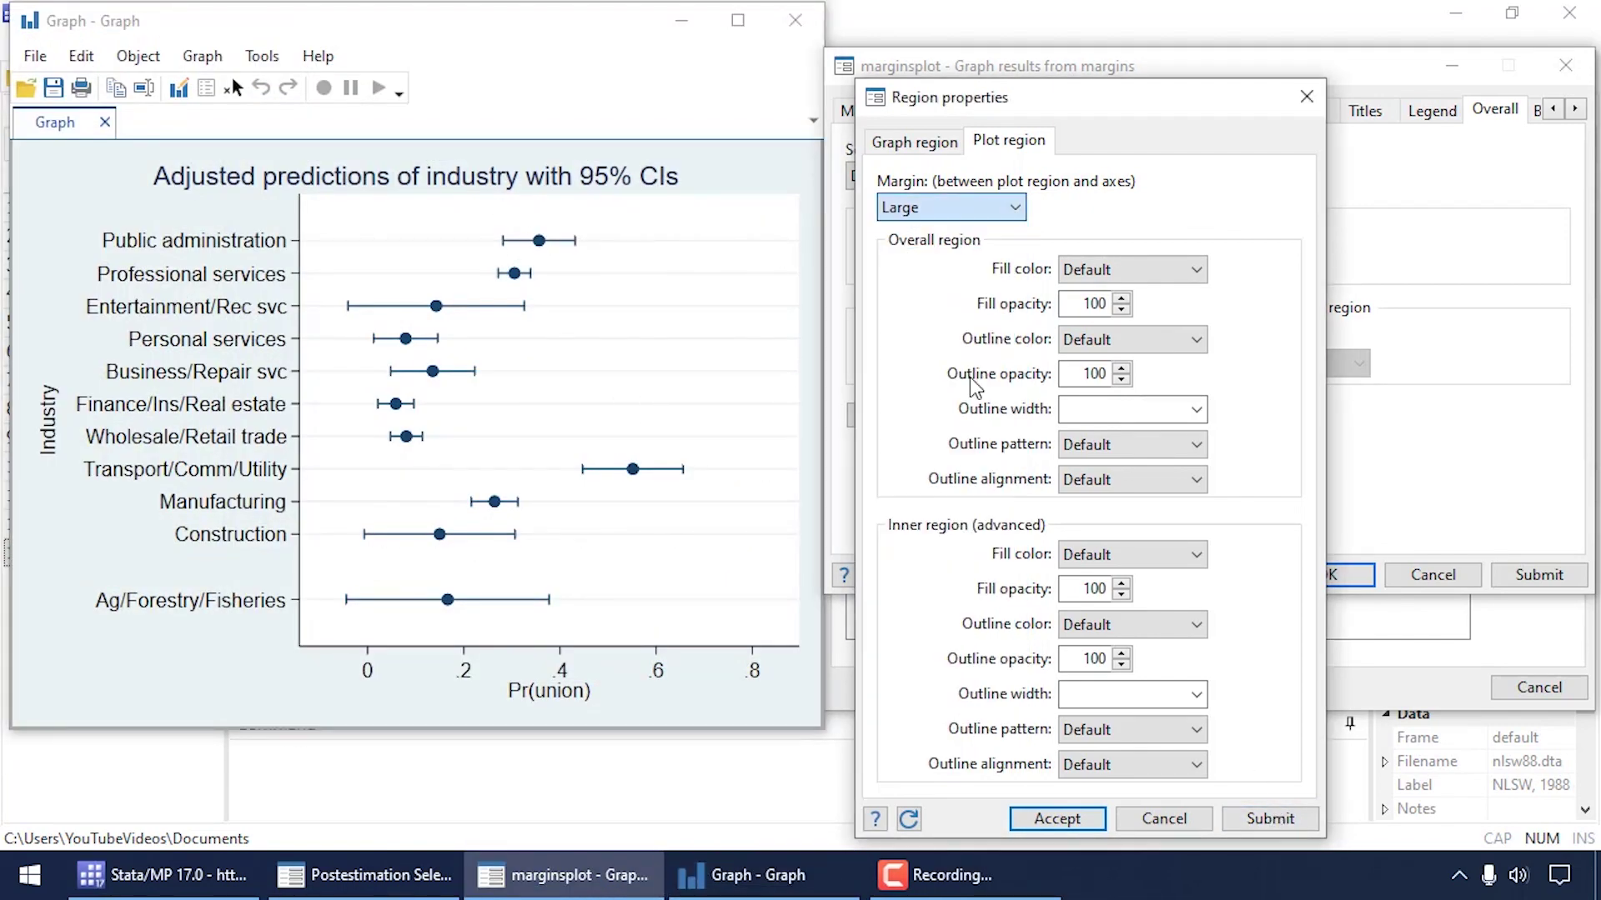
{"action": "left_click", "coordinate": [1278, 821]}
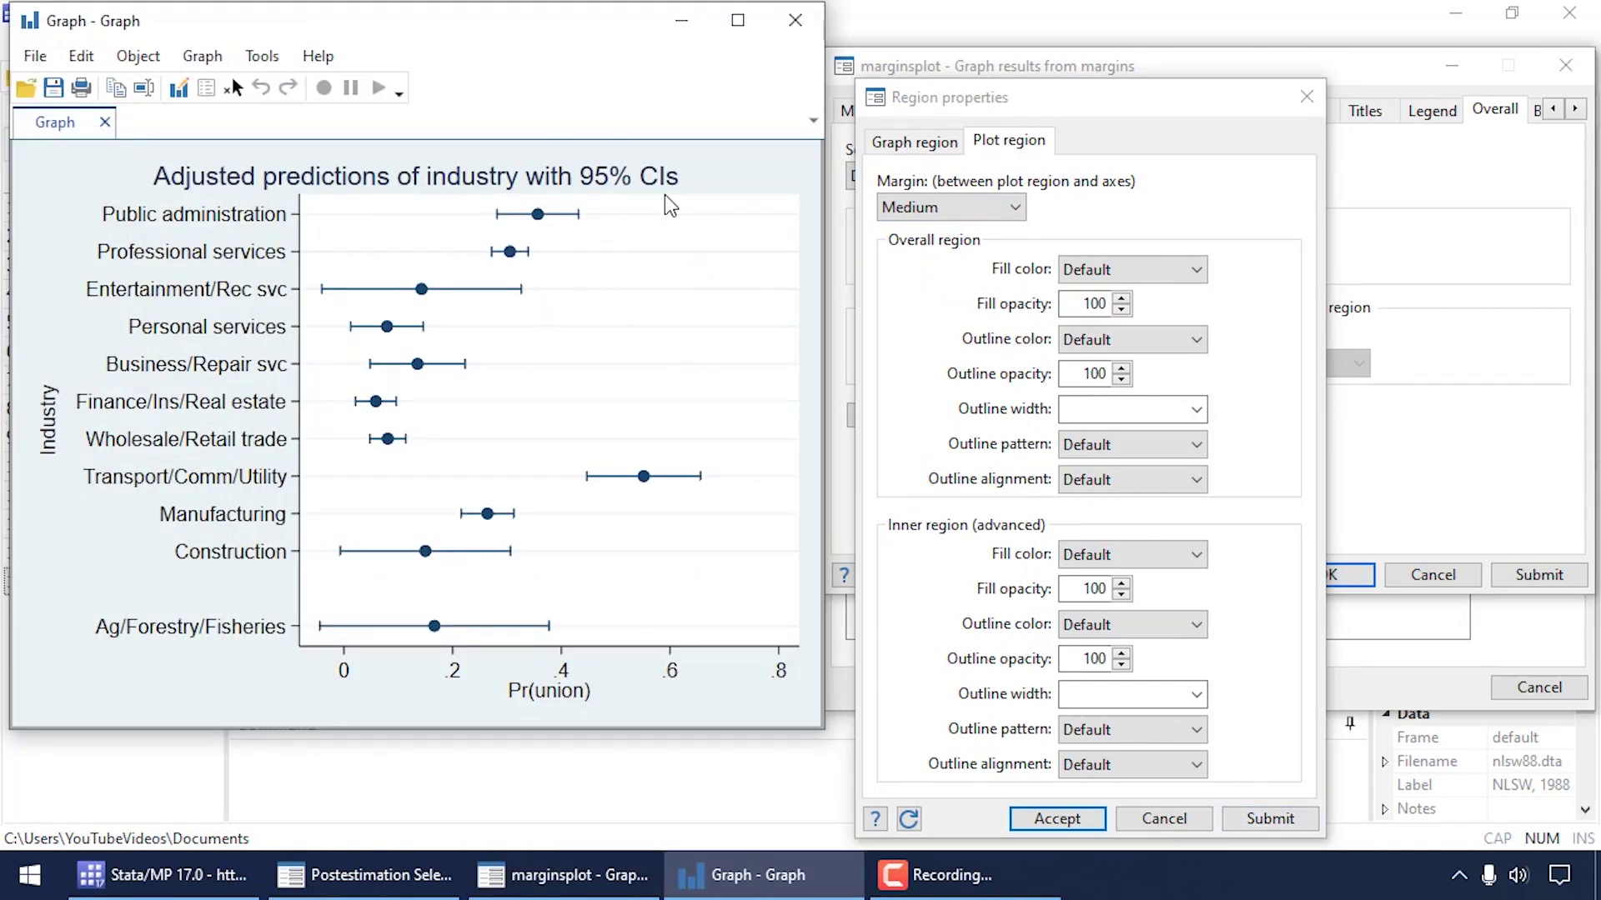
{"action": "left_click", "coordinate": [795, 20]}
Step: Close the region settings, marginsplot options and postestimation dialogs
{"action": "key", "text": "Escape"}
{"action": "left_click", "coordinate": [1565, 65]}
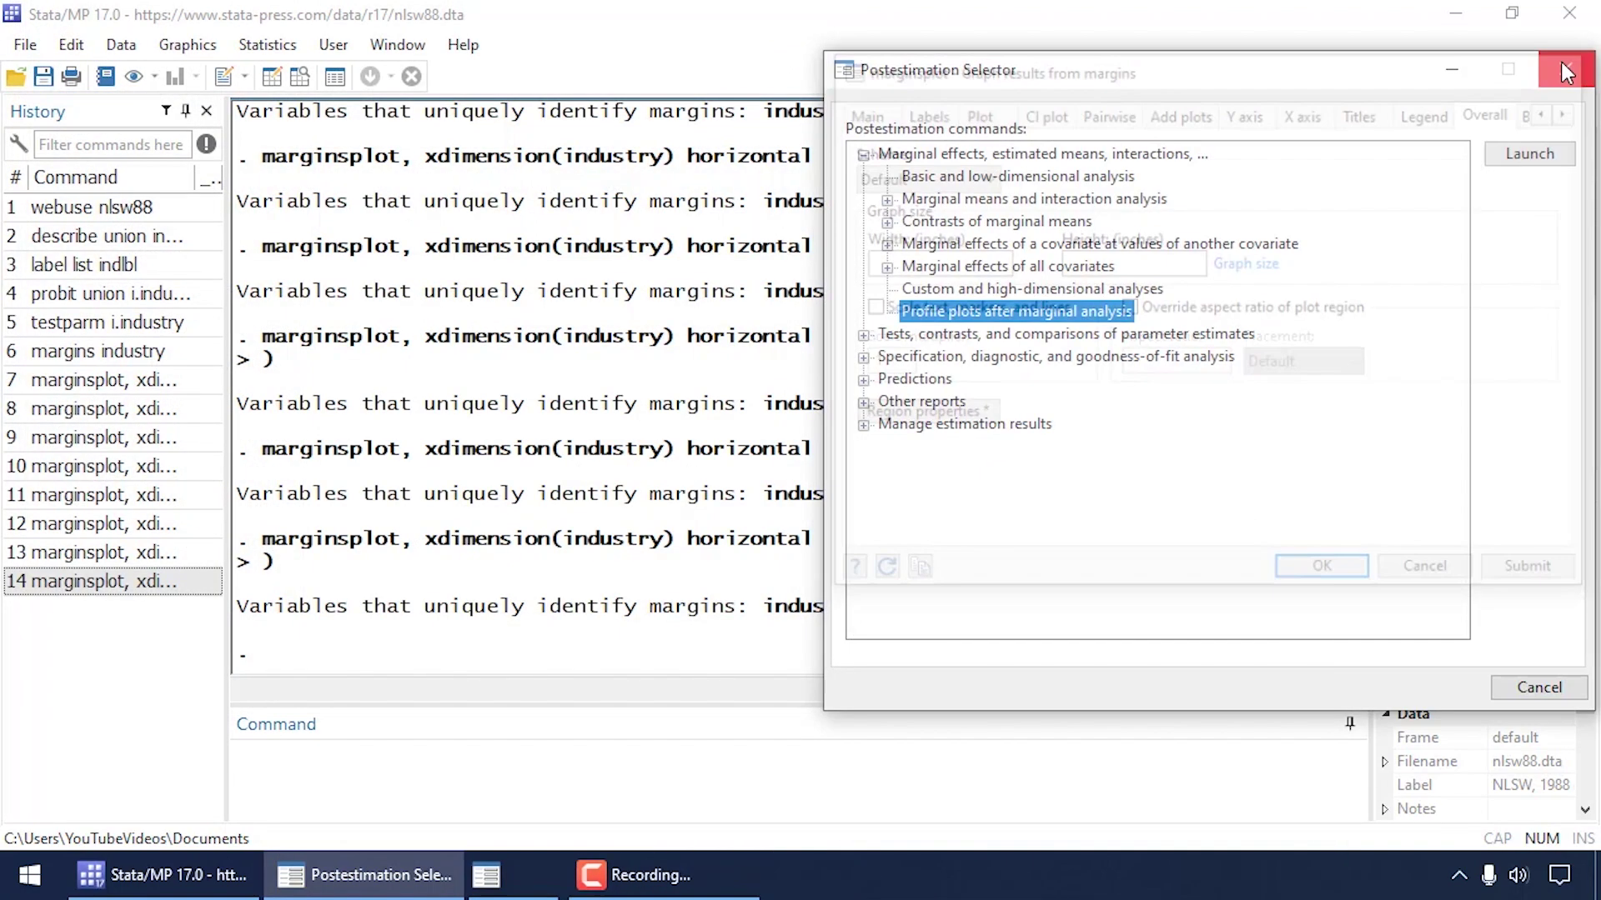
{"action": "left_click", "coordinate": [1563, 63]}
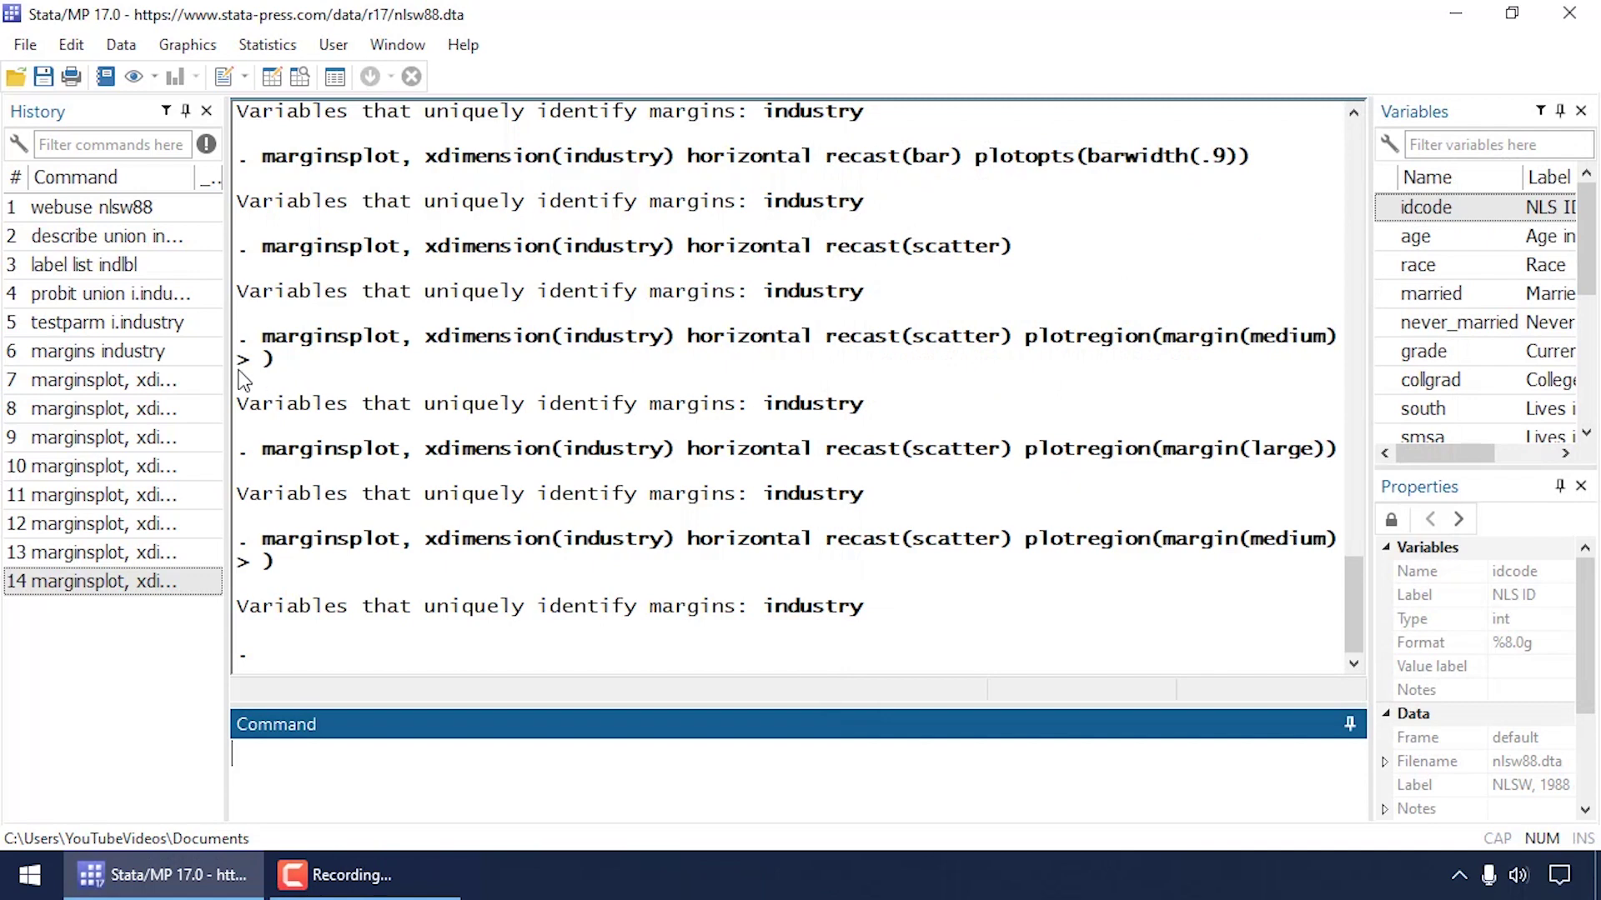
Step: Send all 14 history commands to a new untitled do-file
{"action": "right_click", "coordinate": [61, 327]}
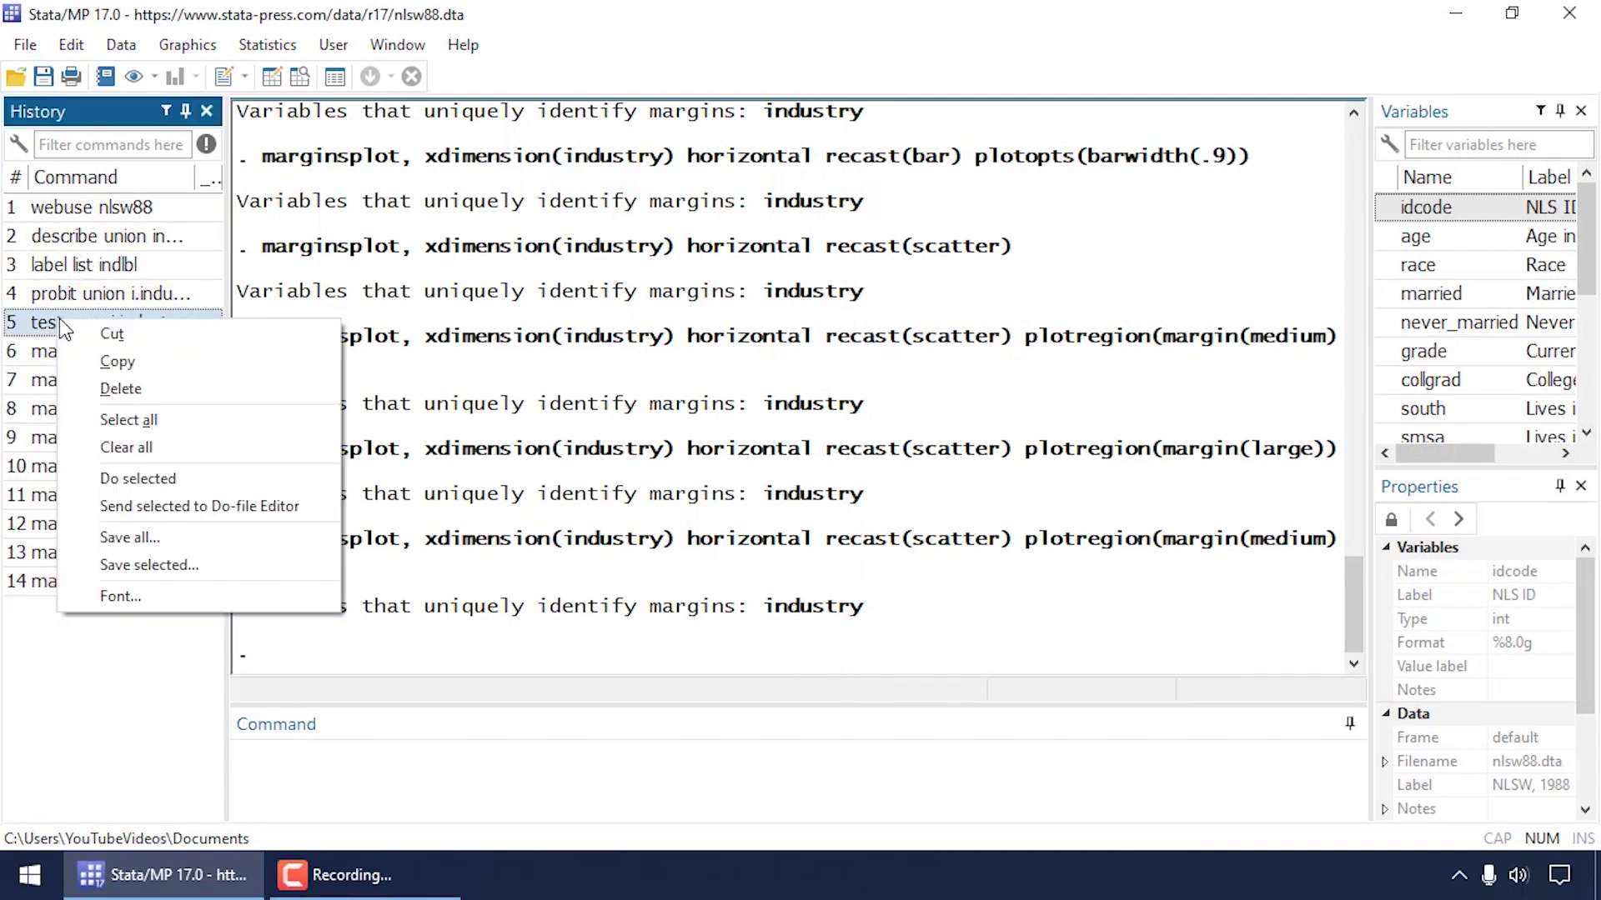
{"action": "left_click", "coordinate": [79, 419]}
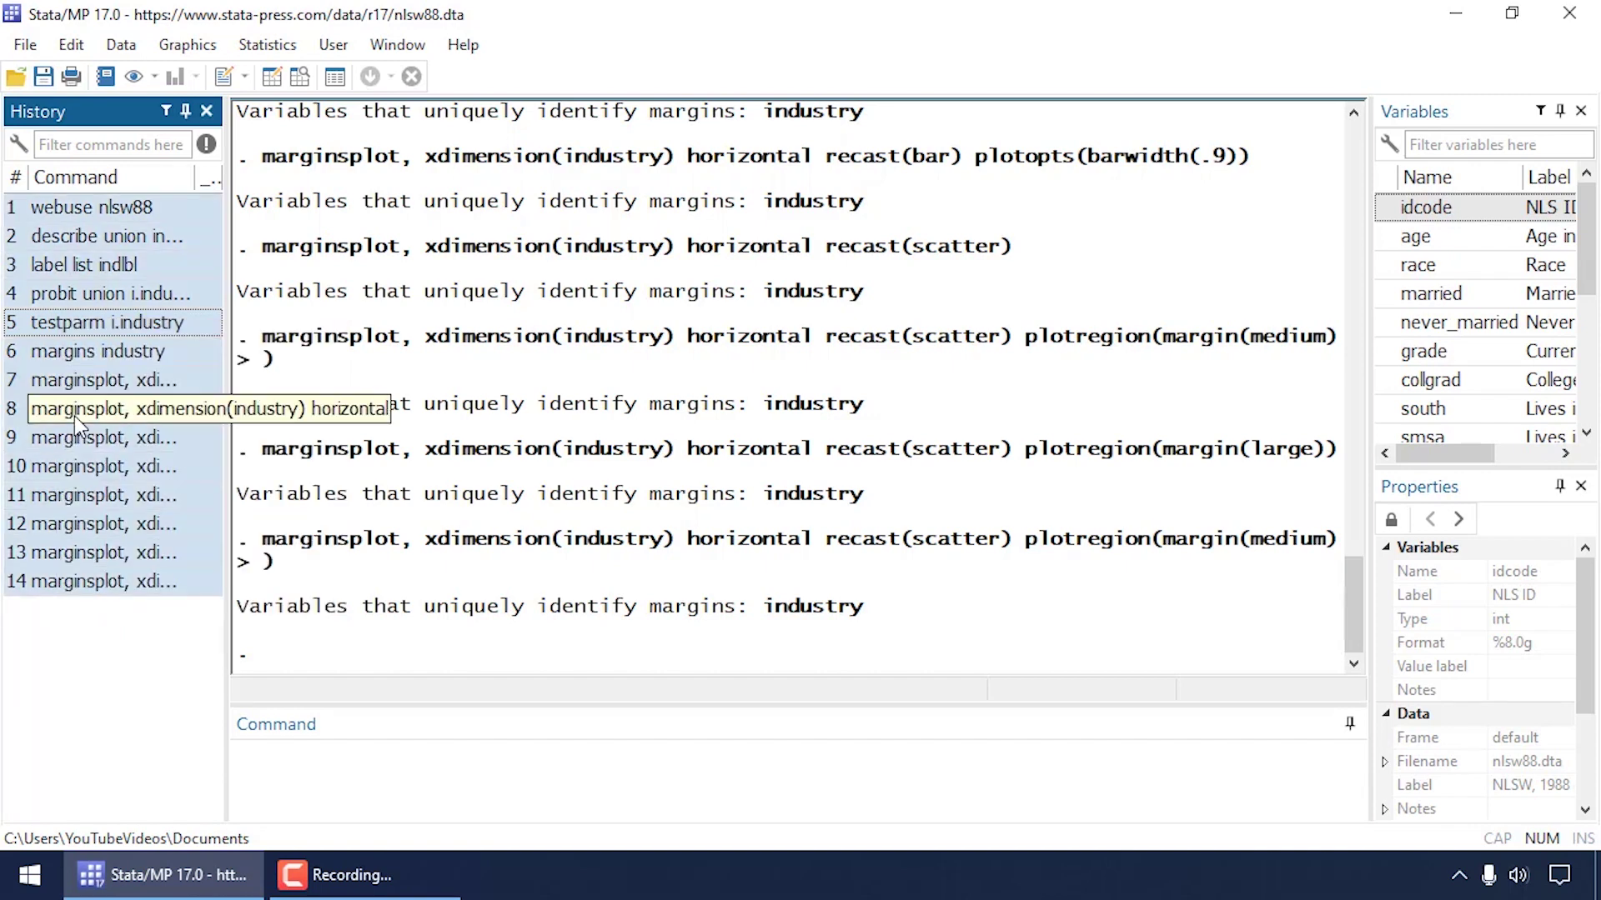
{"action": "right_click", "coordinate": [69, 353]}
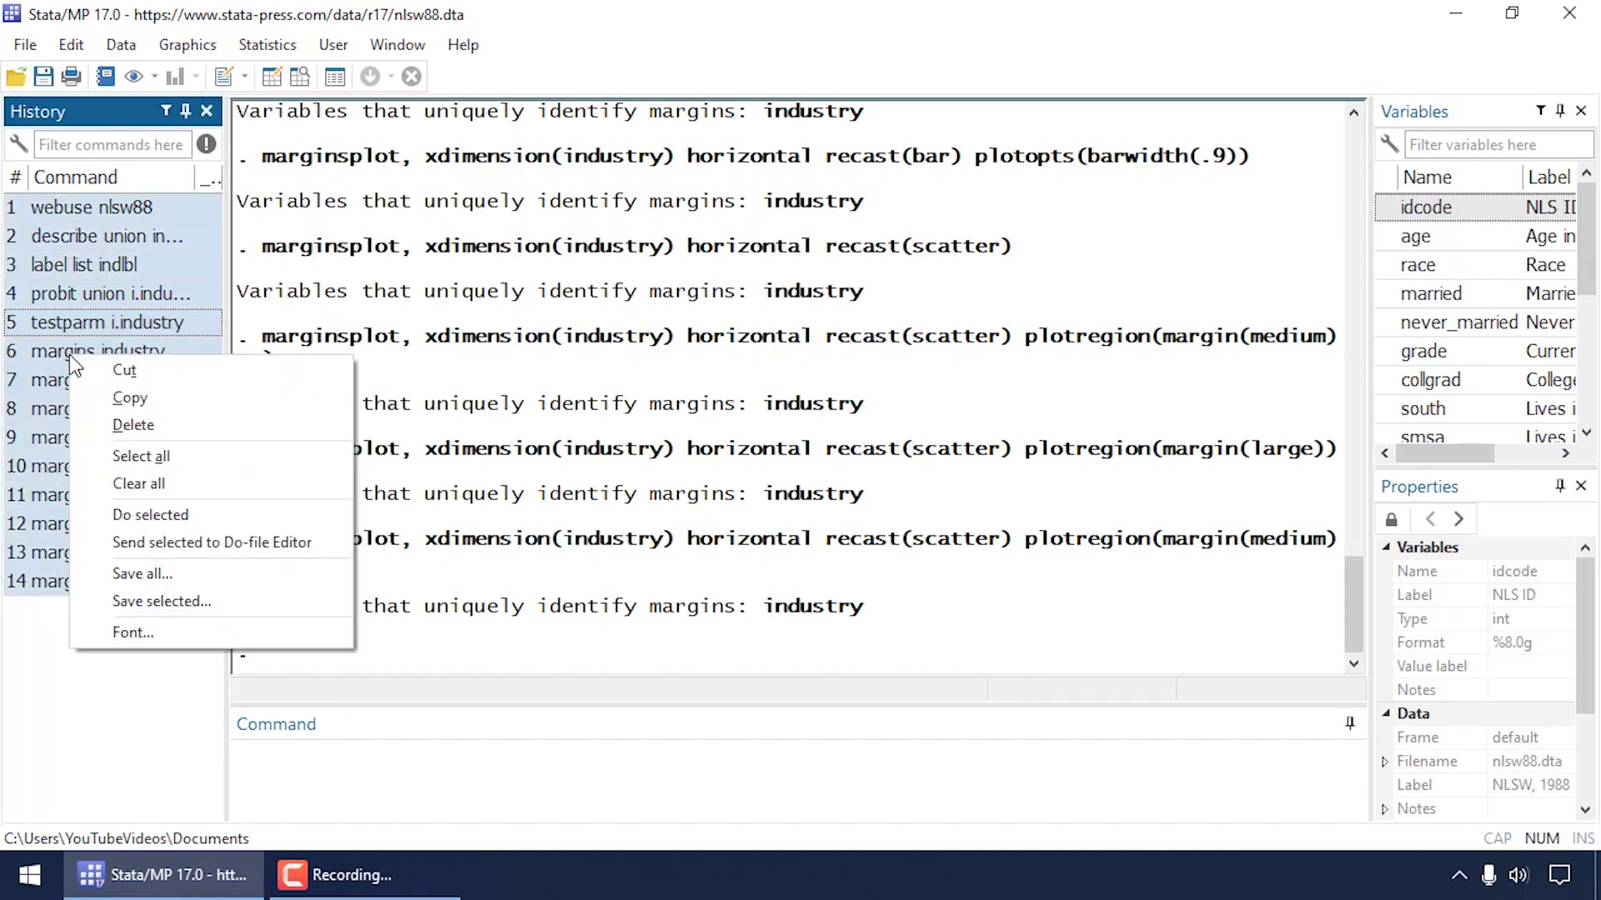
{"action": "left_click", "coordinate": [101, 543]}
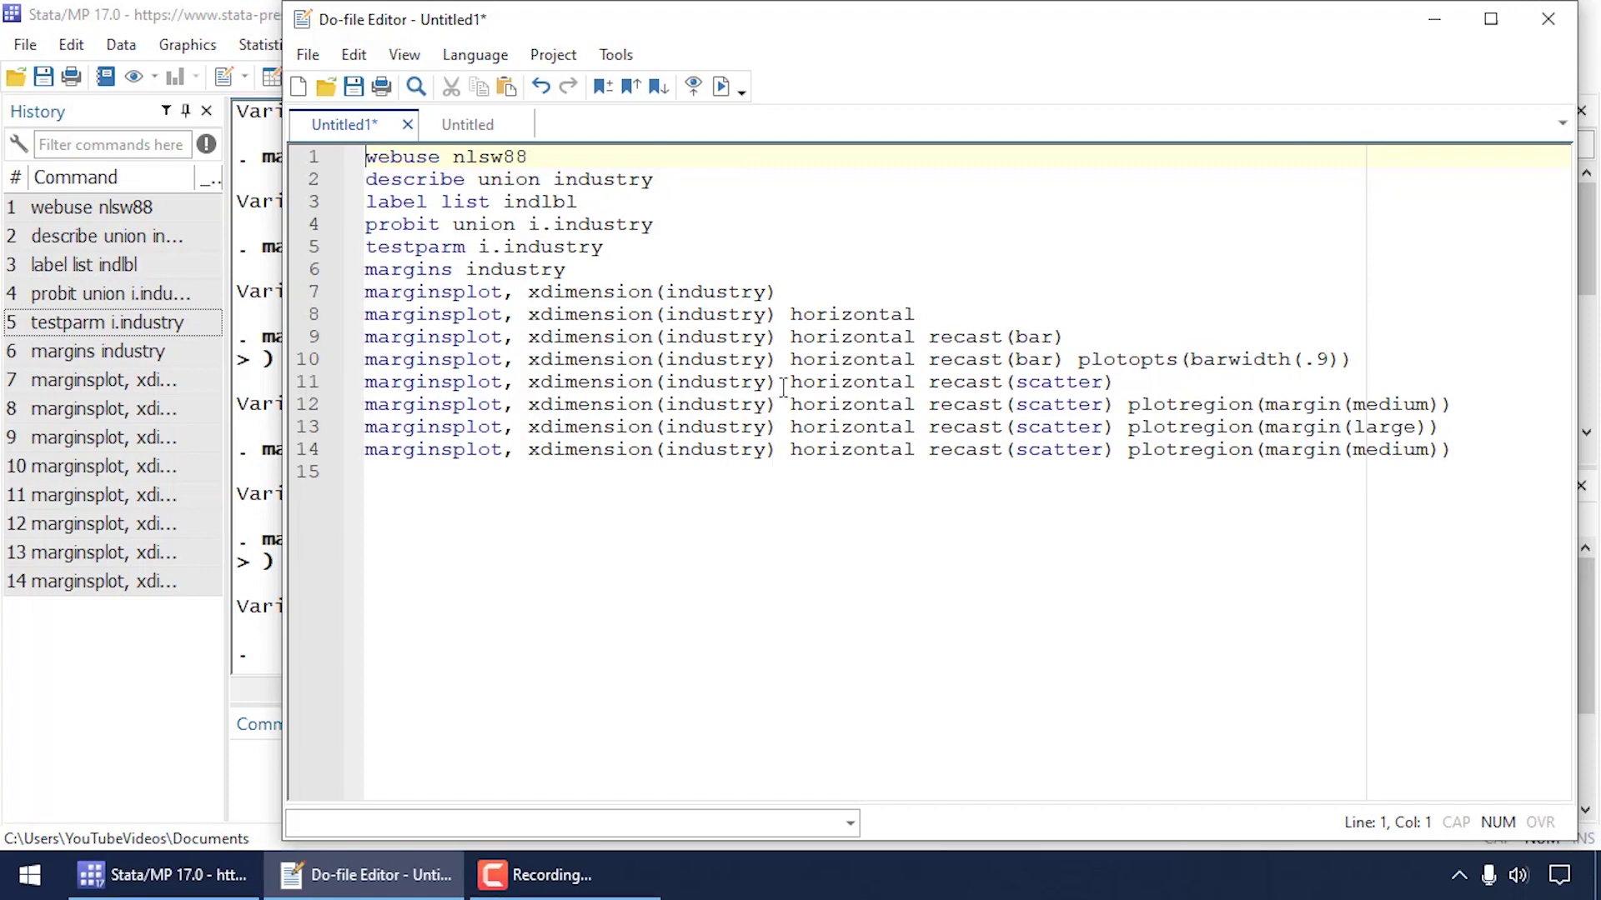
{"action": "left_click_drag", "start_coordinate": [788, 382], "coordinate": [1117, 382]}
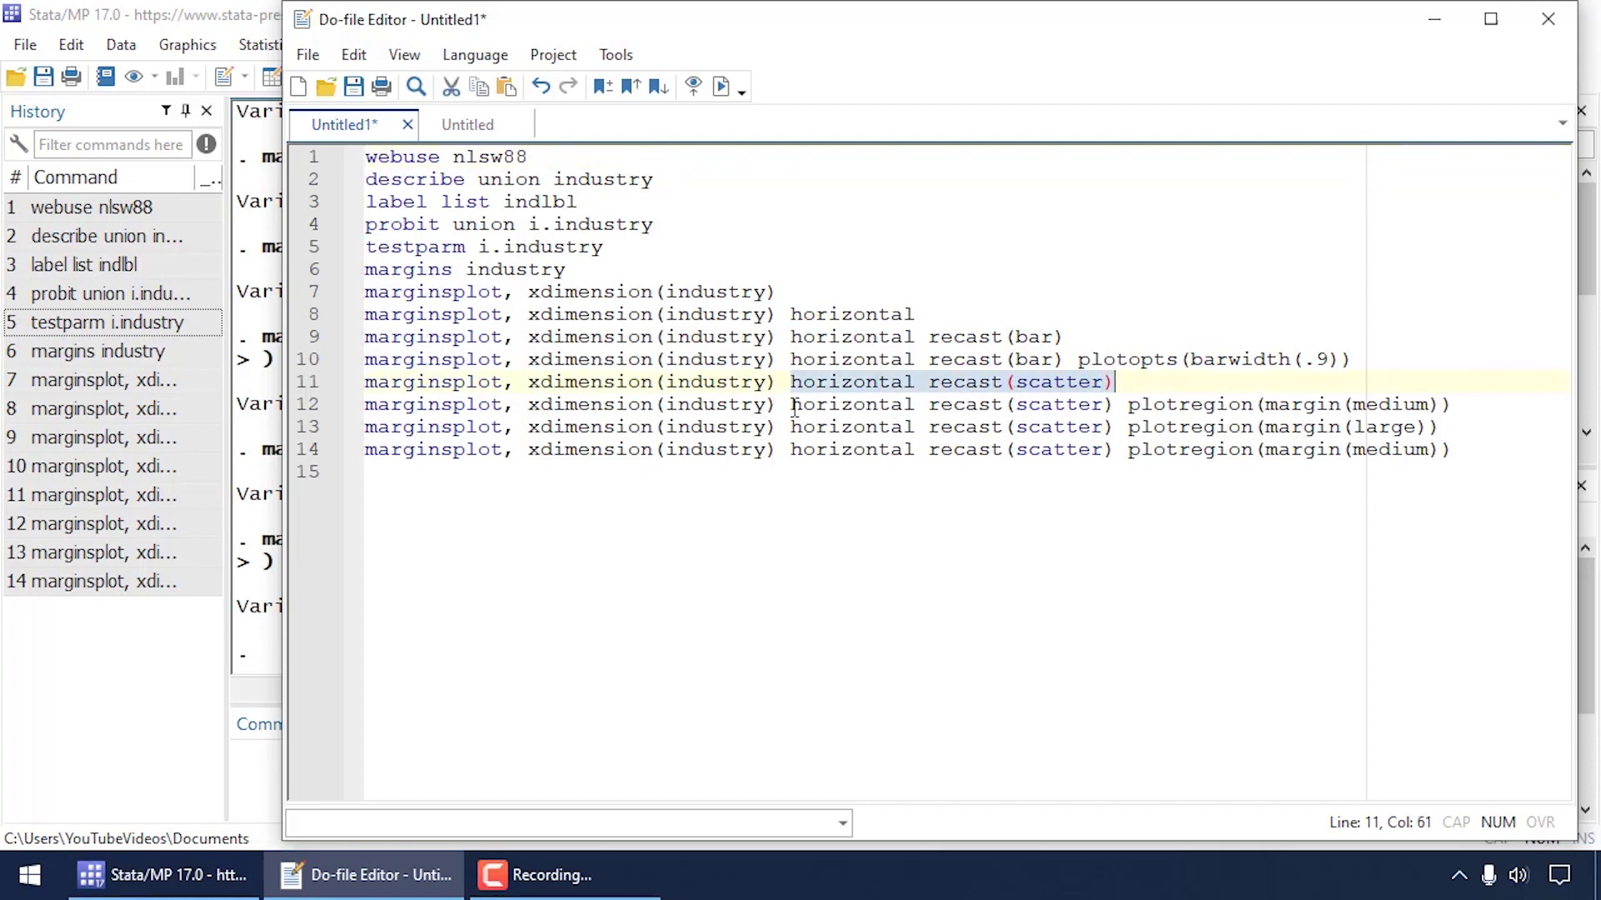
{"action": "left_click_drag", "start_coordinate": [793, 407], "coordinate": [1455, 405]}
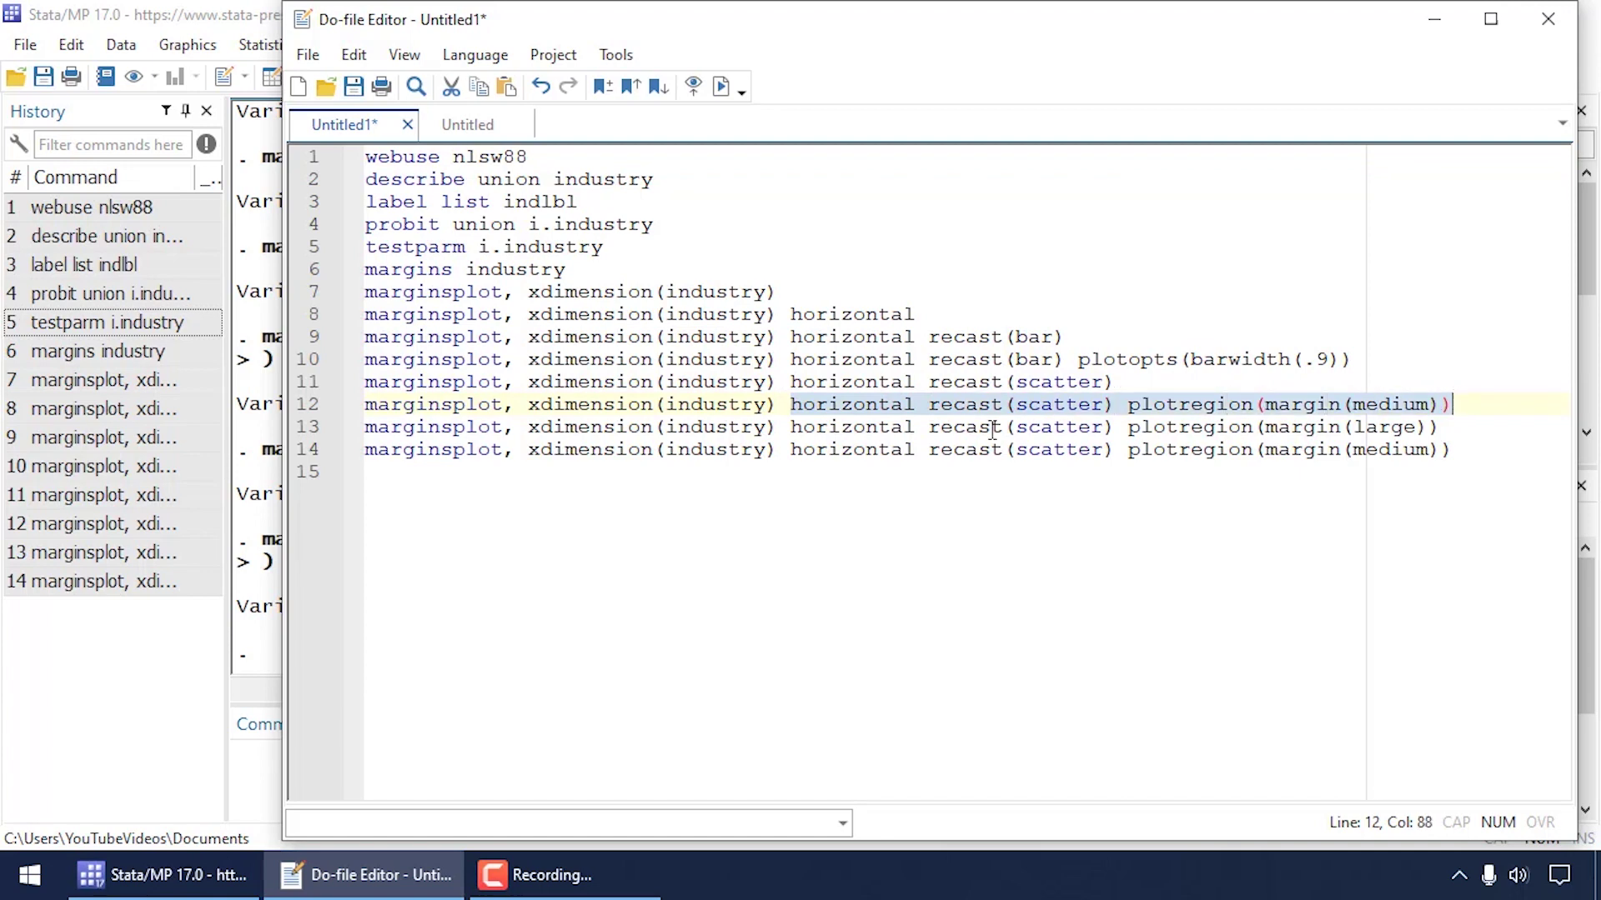
{"action": "left_click_drag", "start_coordinate": [791, 427], "coordinate": [1451, 427]}
{"action": "left_click", "coordinate": [803, 458]}
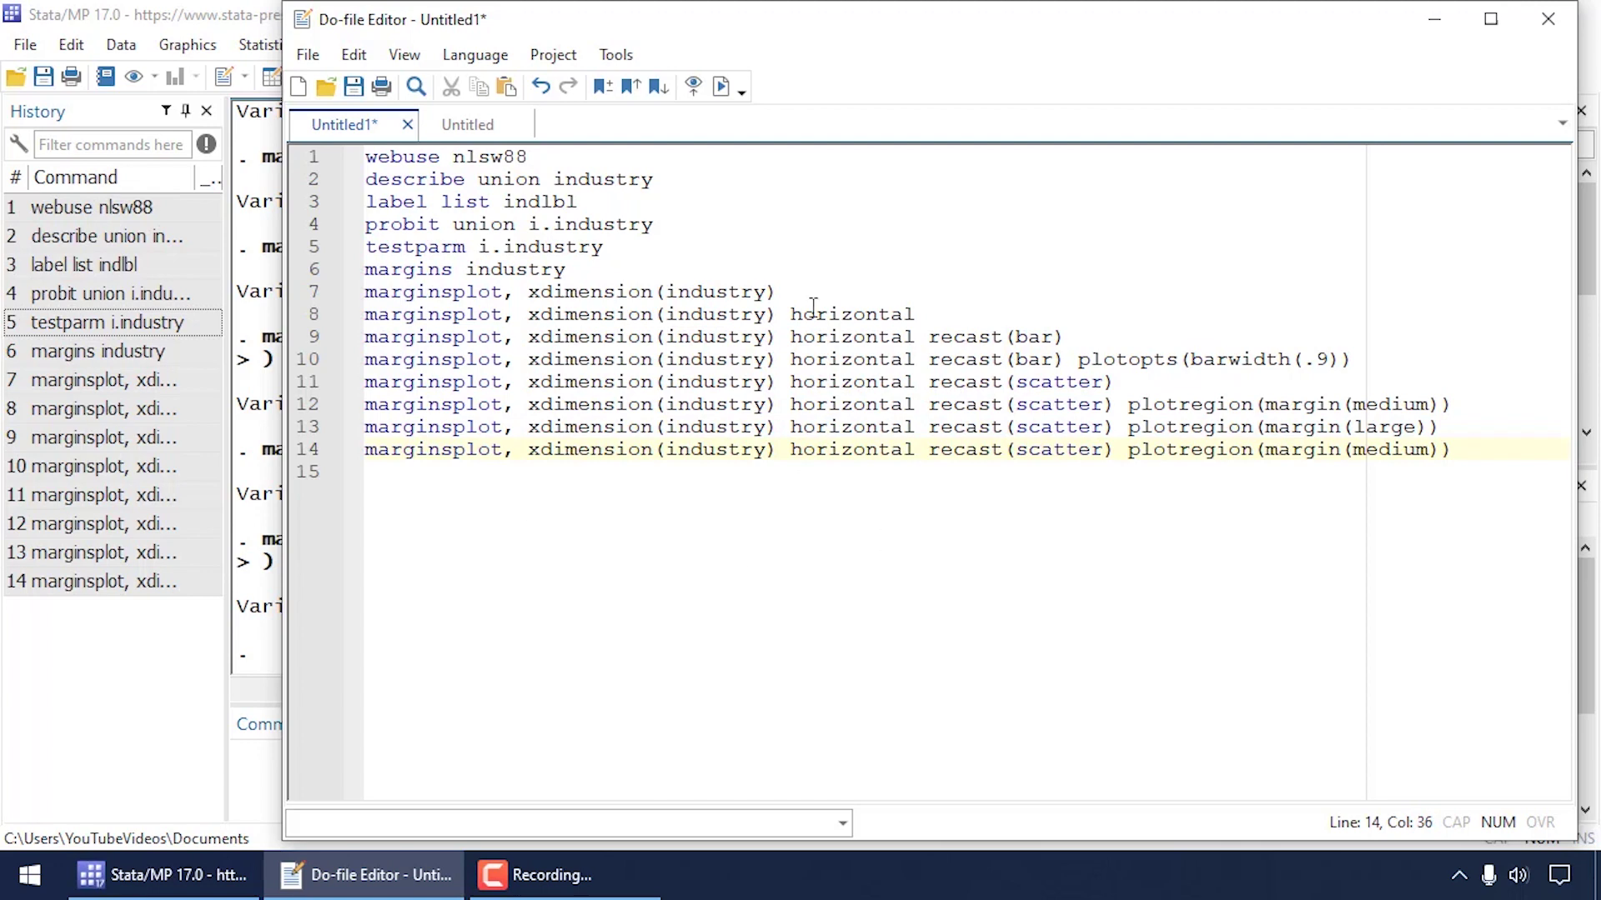
{"action": "left_click", "coordinate": [654, 533]}
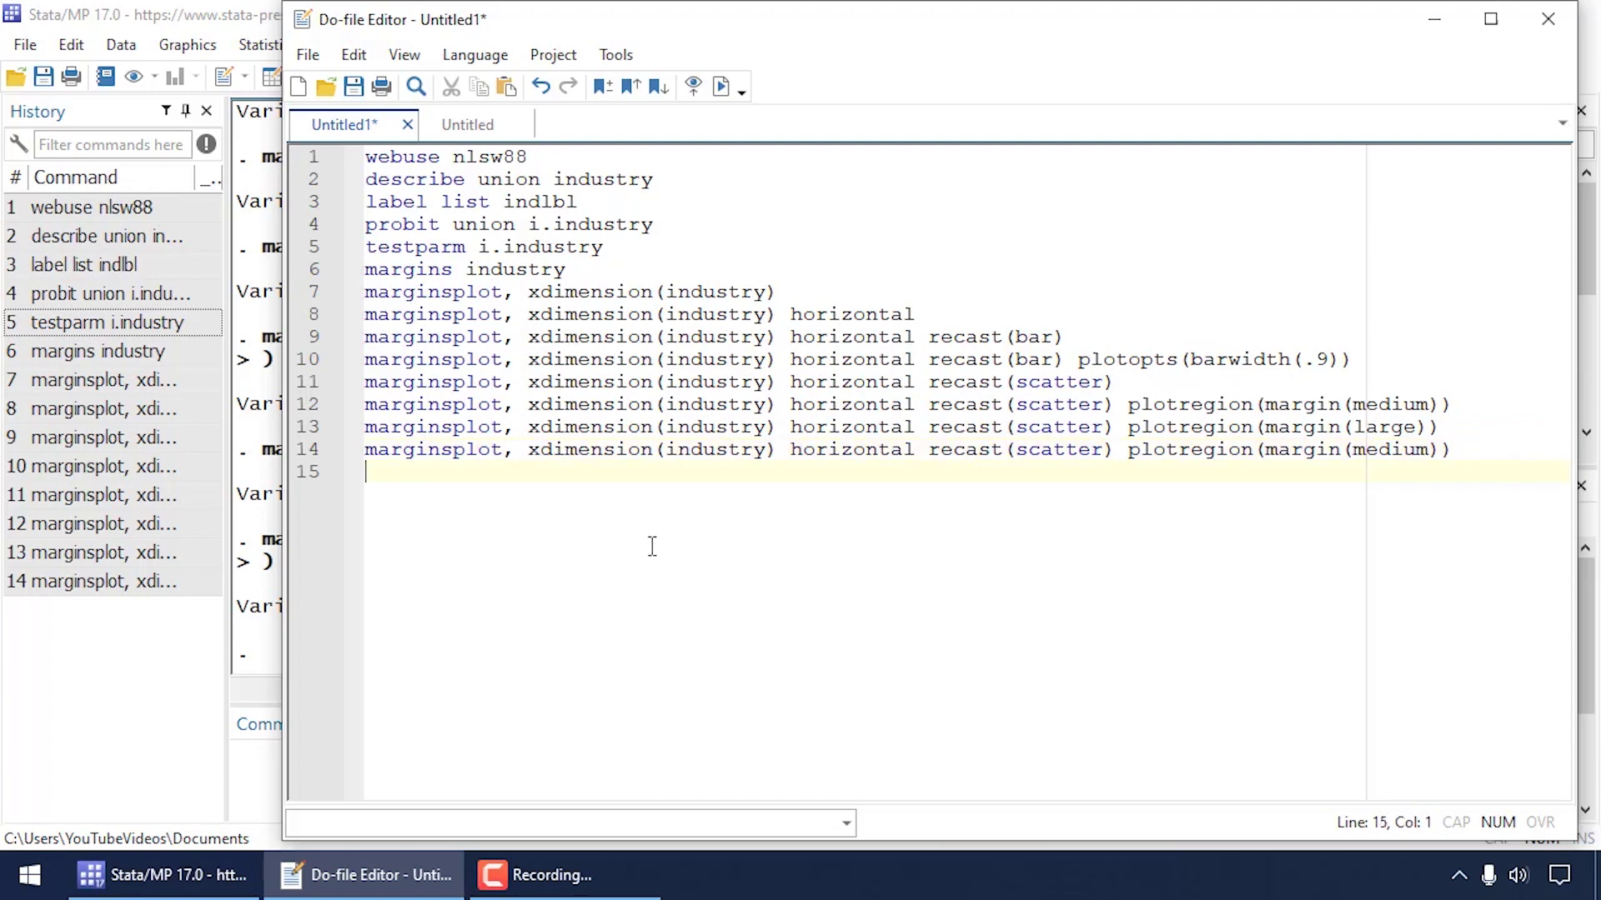